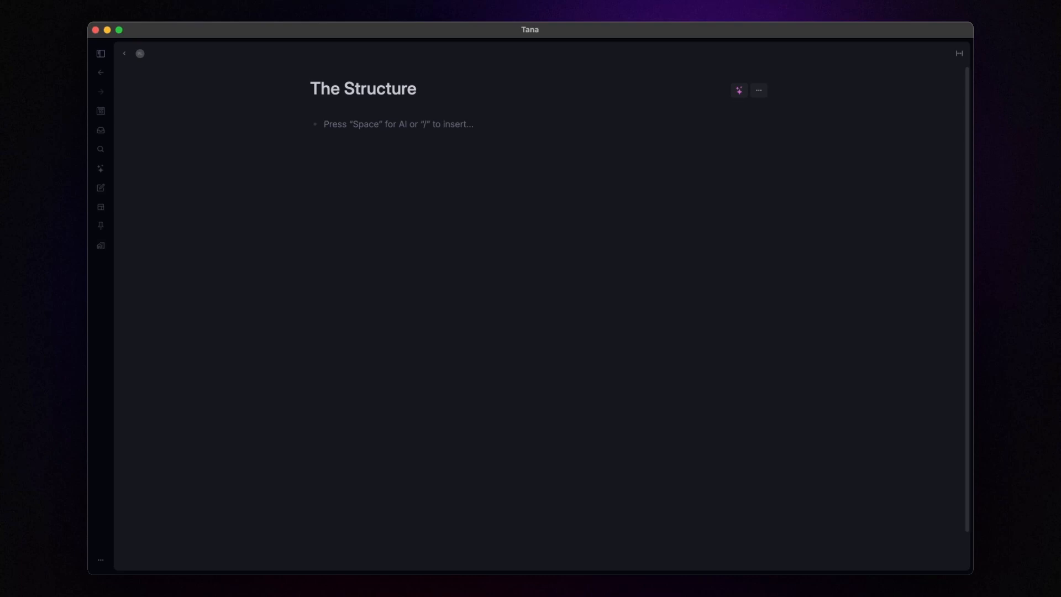
Add a node named product under The Structure and convert it to a supertag
{"action": "type", "text": "product"}
{"action": "key", "text": "super+k"}
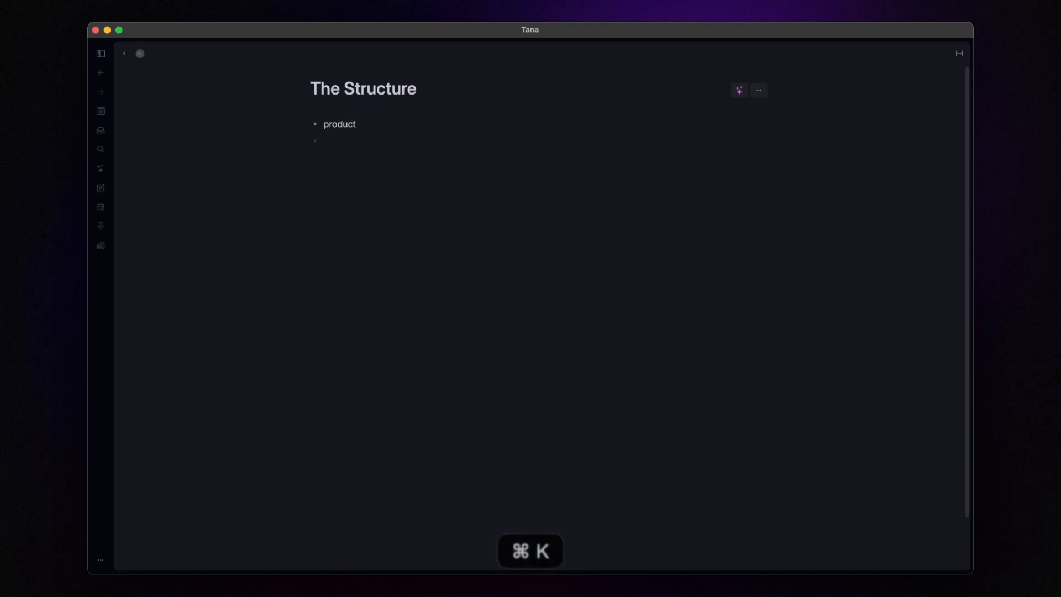
{"action": "type", "text": "super"}
{"action": "key", "text": "Return"}
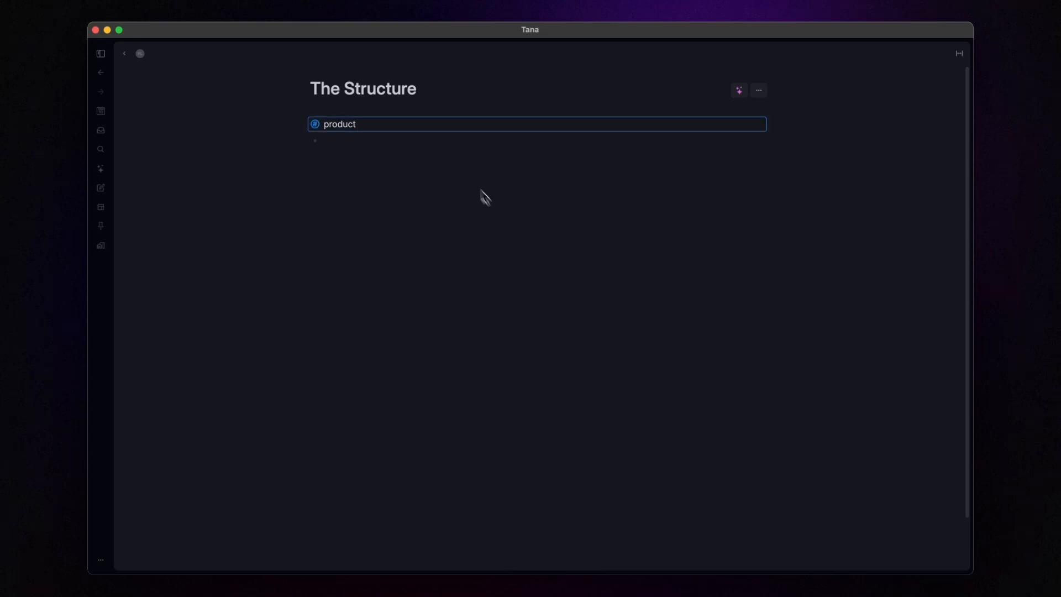
Configure the product supertag by adding a new field named Stage to its content template's default content
{"action": "right_click", "coordinate": [317, 126]}
{"action": "left_click", "coordinate": [322, 130]}
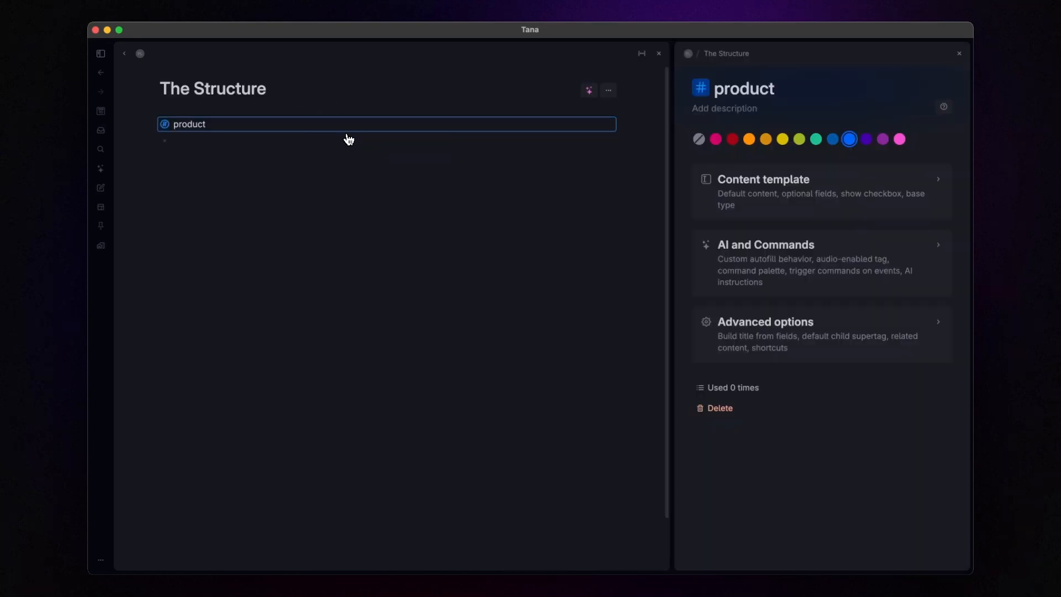
{"action": "left_click", "coordinate": [727, 191]}
{"action": "left_click", "coordinate": [729, 276]}
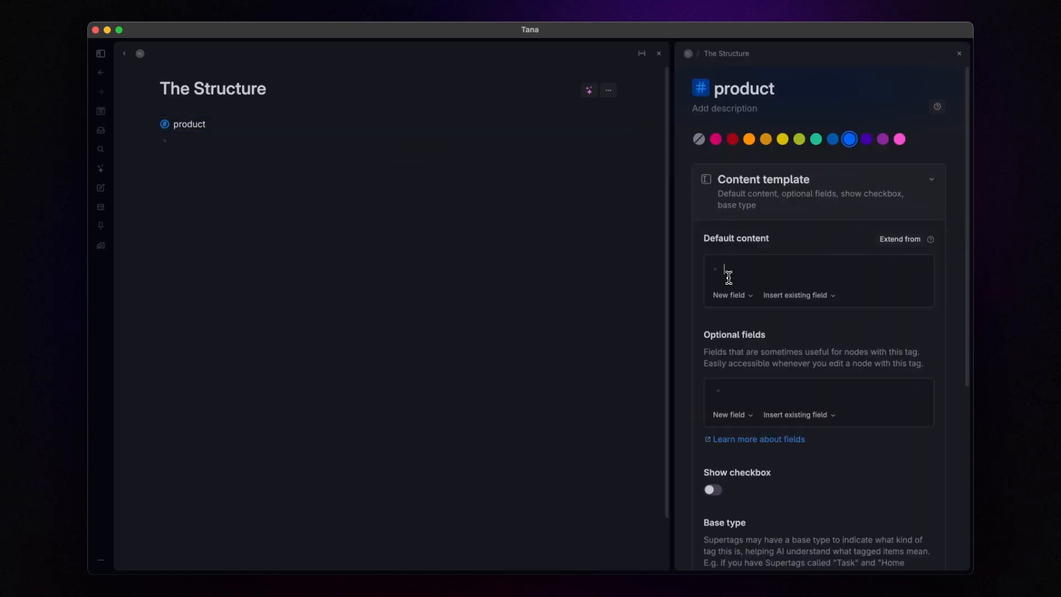
{"action": "key", "text": "shift+greater"}
{"action": "type", "text": "Stage"}
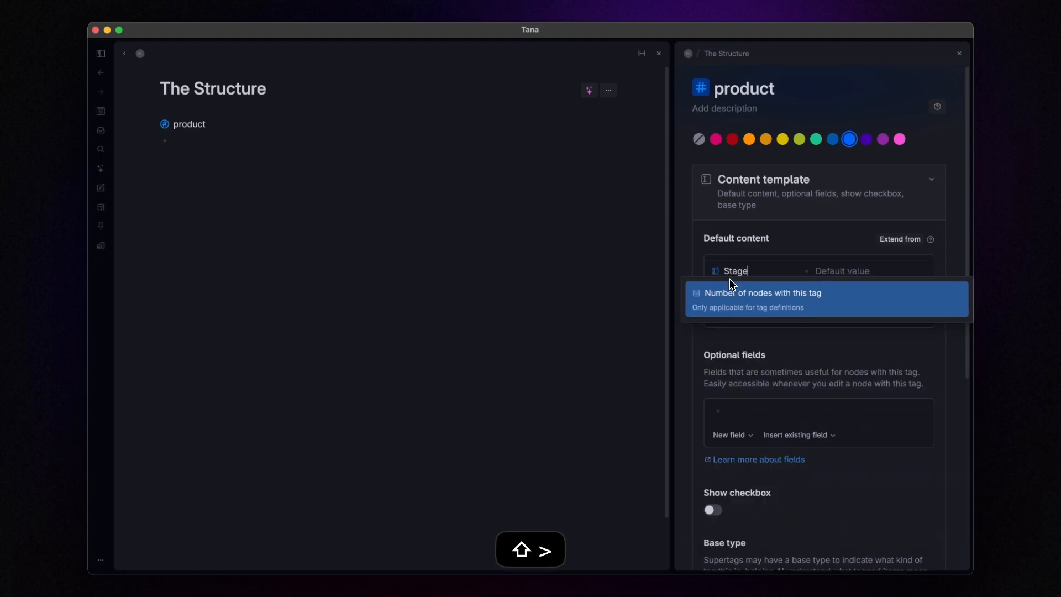
Open the Stage field's configuration and set its field type to Options
{"action": "left_click", "coordinate": [721, 272]}
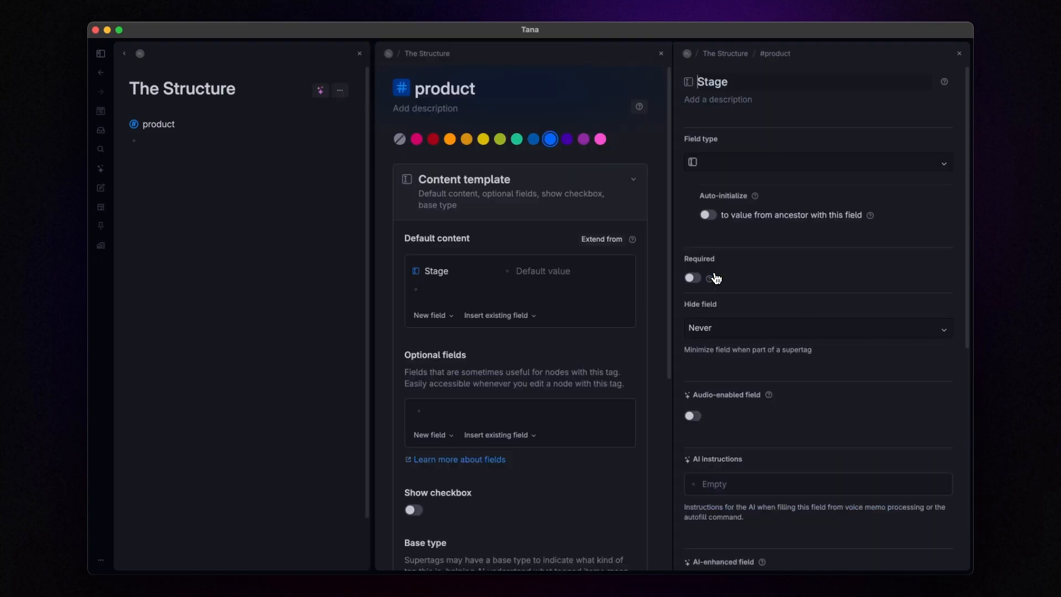
{"action": "left_click", "coordinate": [760, 166]}
{"action": "left_click", "coordinate": [718, 199]}
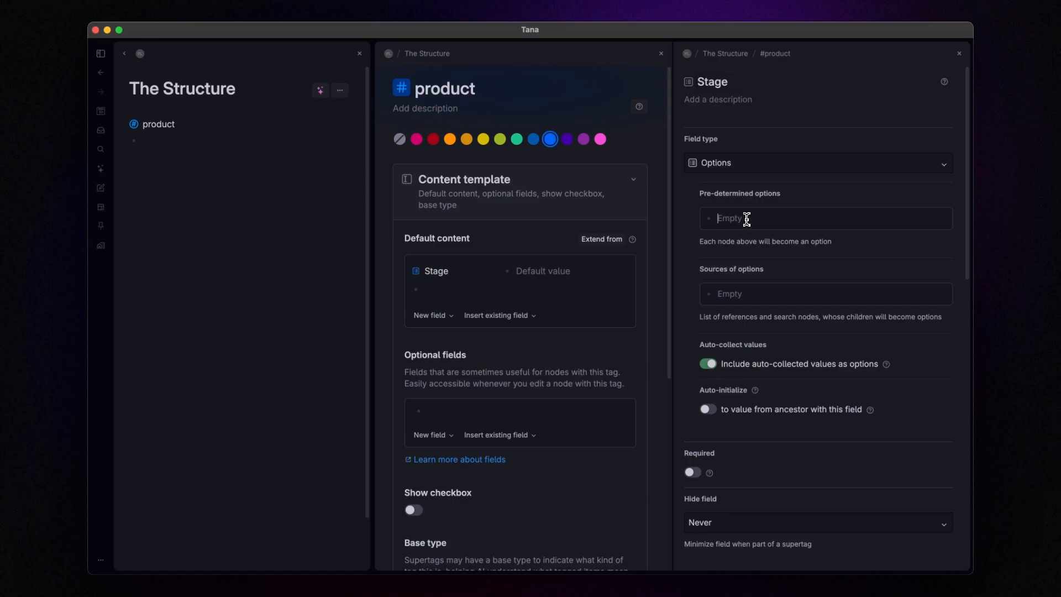
Add Idea Stage, Planning Stage and Development Stage as pre-determined options of the Stage field
{"action": "type", "text": "Idea Stage"}
{"action": "key", "text": "Return"}
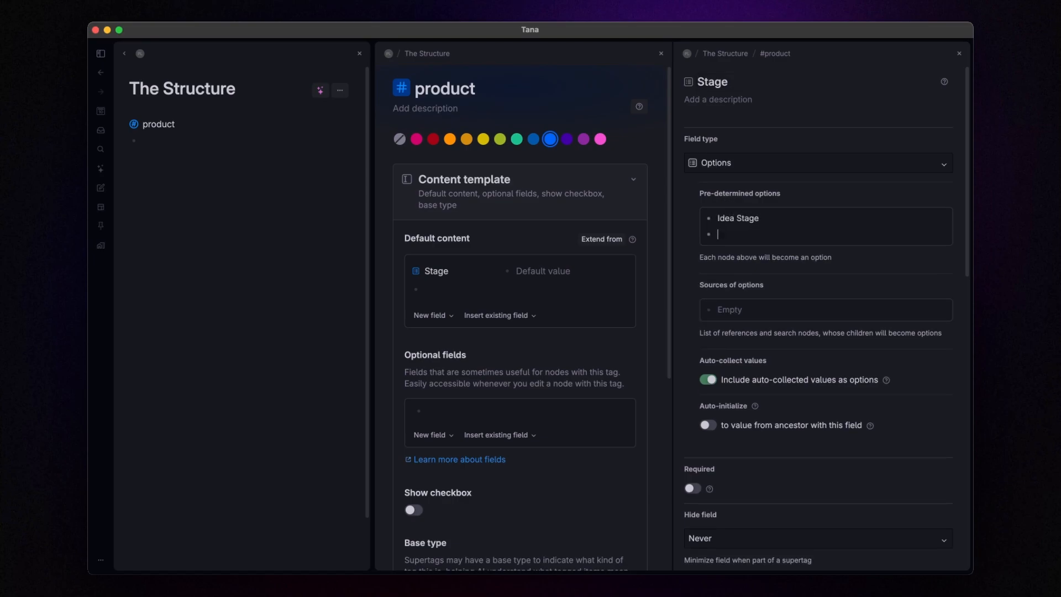
{"action": "type", "text": "Planning Stage"}
{"action": "key", "text": "Return"}
{"action": "type", "text": "Develo"}
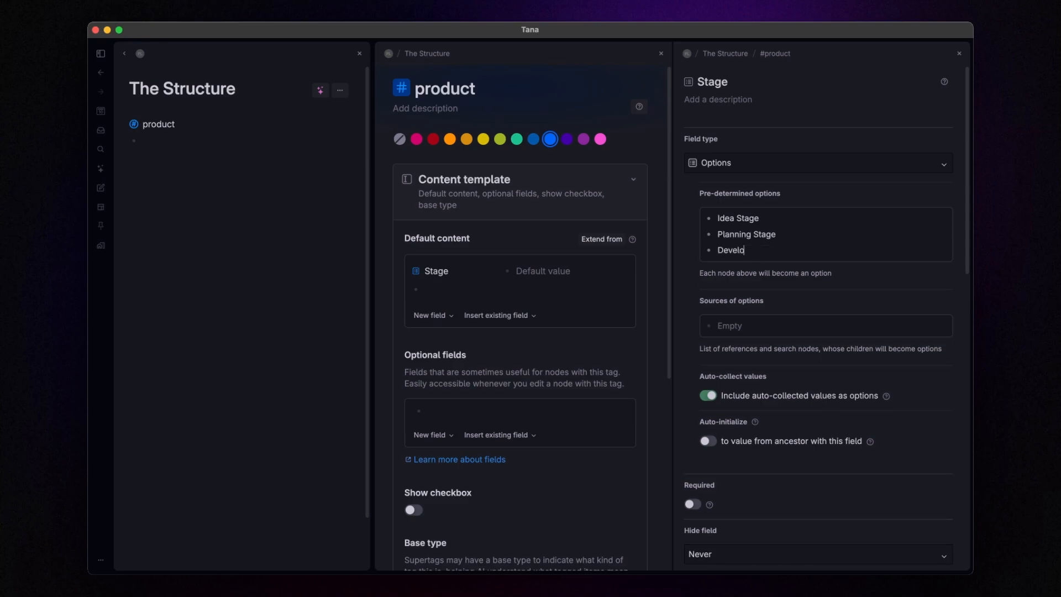
{"action": "type", "text": "pment Stage"}
{"action": "key", "text": "Return"}
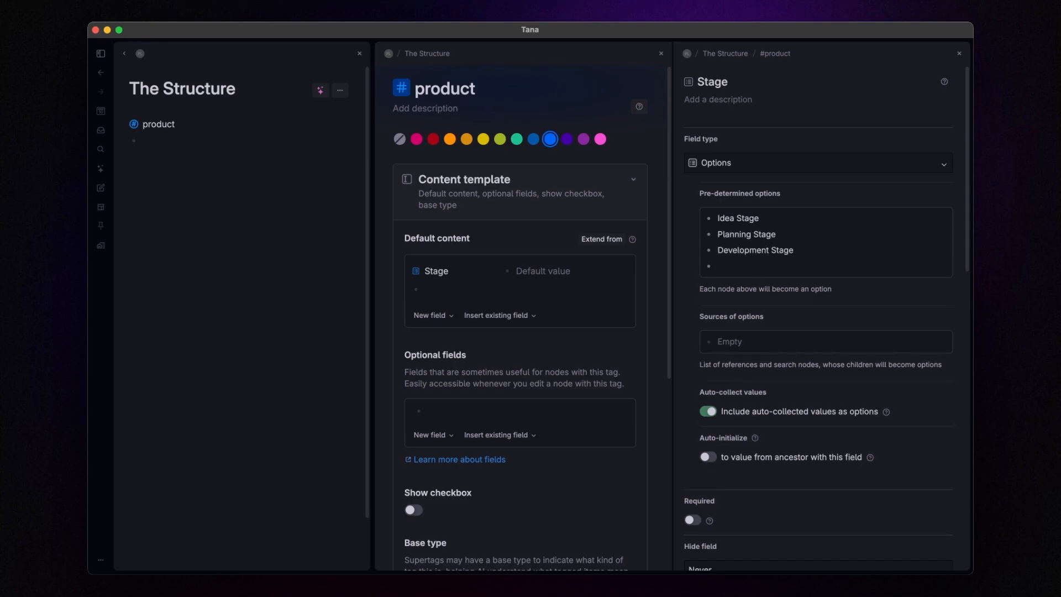
Add the further pre-determined options Implementation Stage, Testing Stage, Launch Preparation Stage and Live Stage
{"action": "type", "text": "Implementation Stage"}
{"action": "key", "text": "Return"}
{"action": "type", "text": "Testing Stage"}
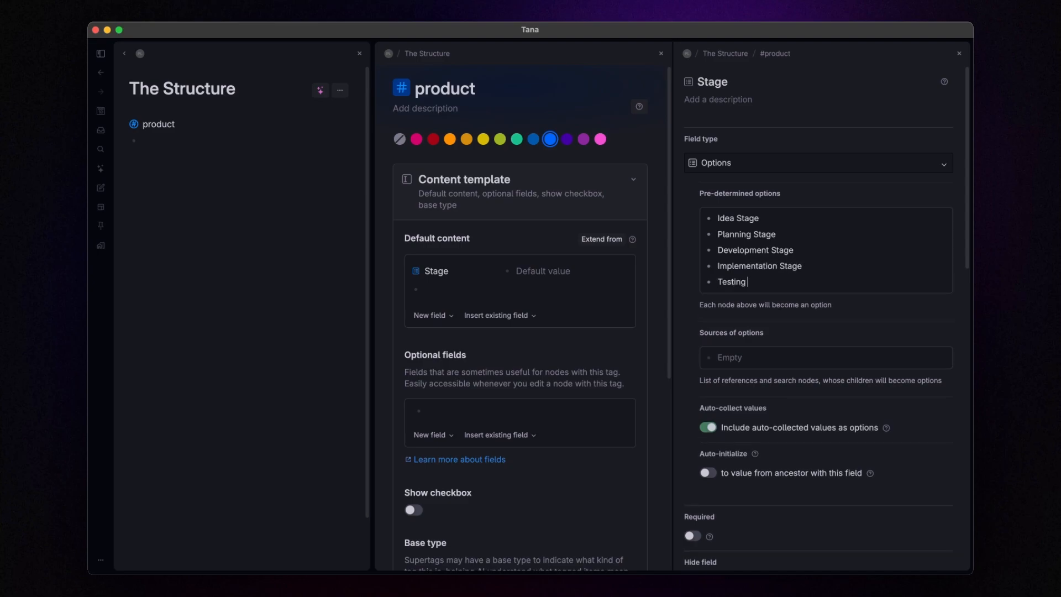
{"action": "key", "text": "Return"}
{"action": "type", "text": "Launch"}
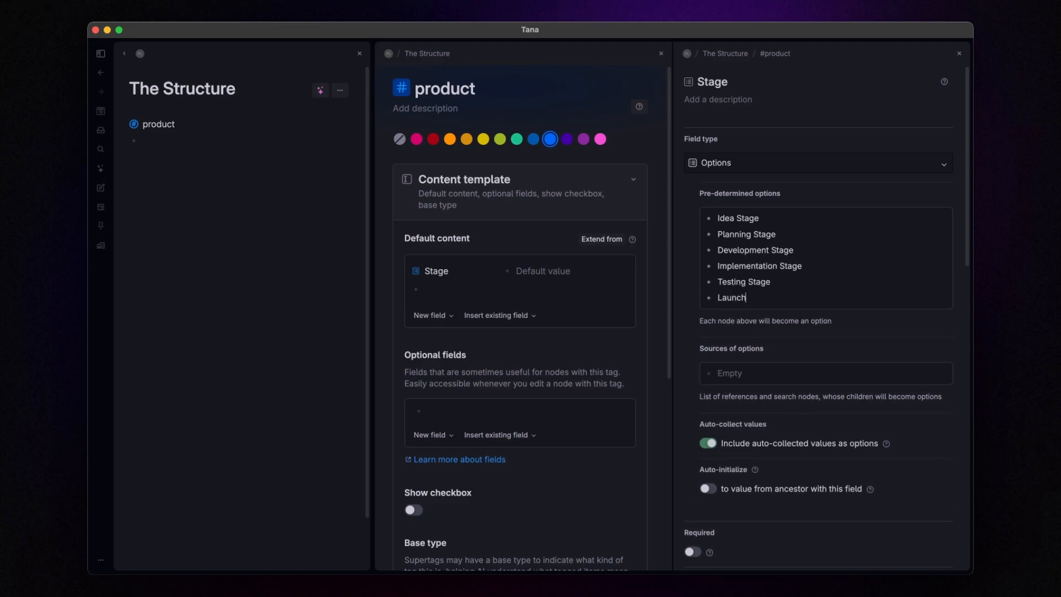
{"action": "type", "text": " Preparation Stage"}
{"action": "key", "text": "Return"}
{"action": "type", "text": "Live Stage"}
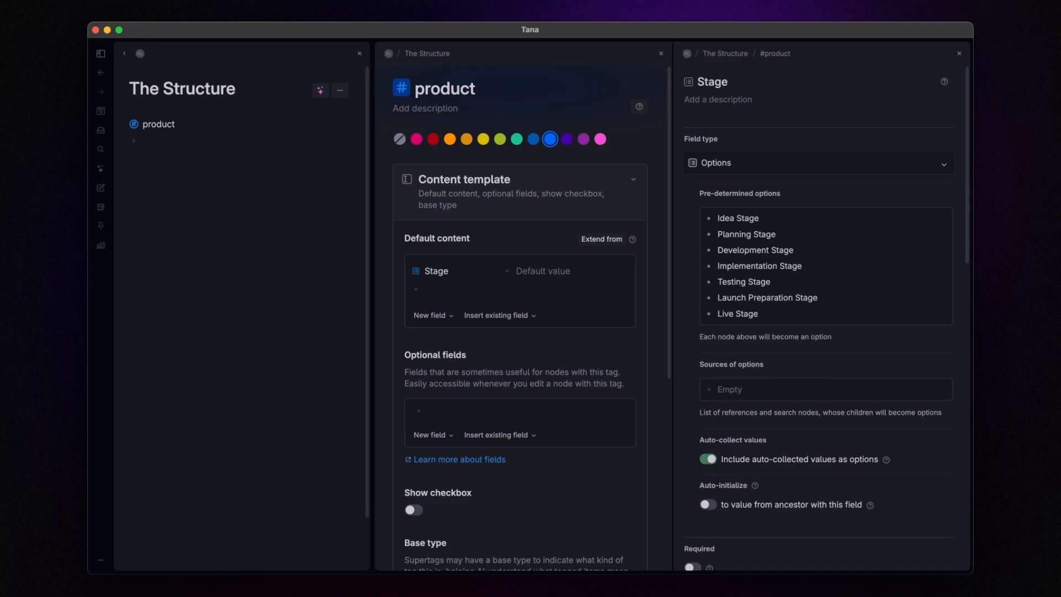
Lock all the pre-determined options of the Stage field, from Idea Stage to Live Stage
{"action": "key", "text": "shift+Up"}
{"action": "key", "text": "shift+Up"}
{"action": "key", "text": "shift+Up"}
{"action": "key", "text": "shift+Up"}
{"action": "key", "text": "shift+Up"}
{"action": "key", "text": "shift+Up"}
{"action": "key", "text": "shift+Up"}
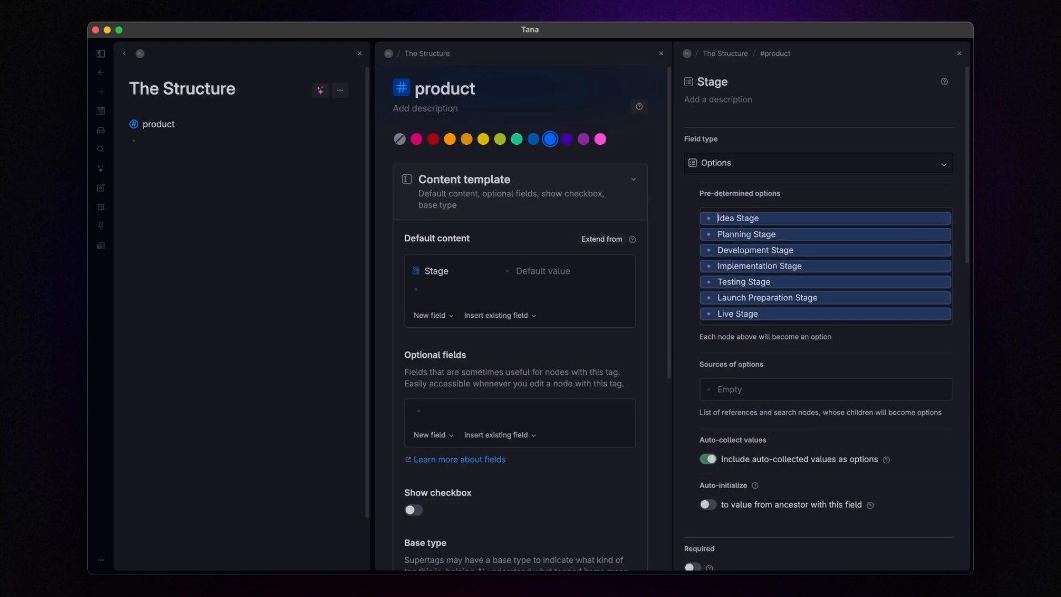
{"action": "key", "text": "super+k"}
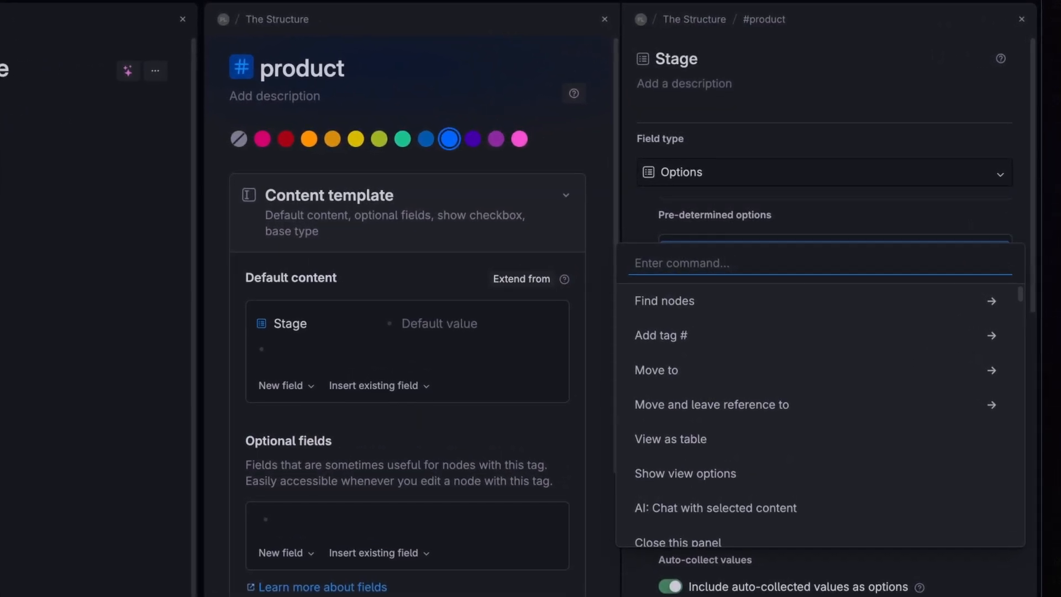
{"action": "type", "text": "lock"}
{"action": "key", "text": "Return"}
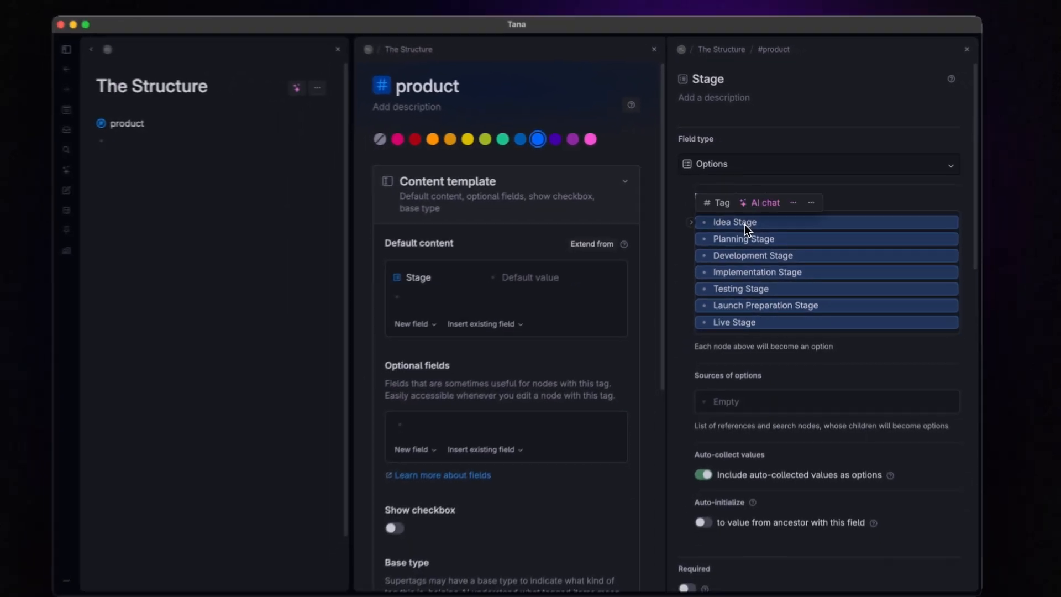
{"action": "left_click", "coordinate": [726, 240]}
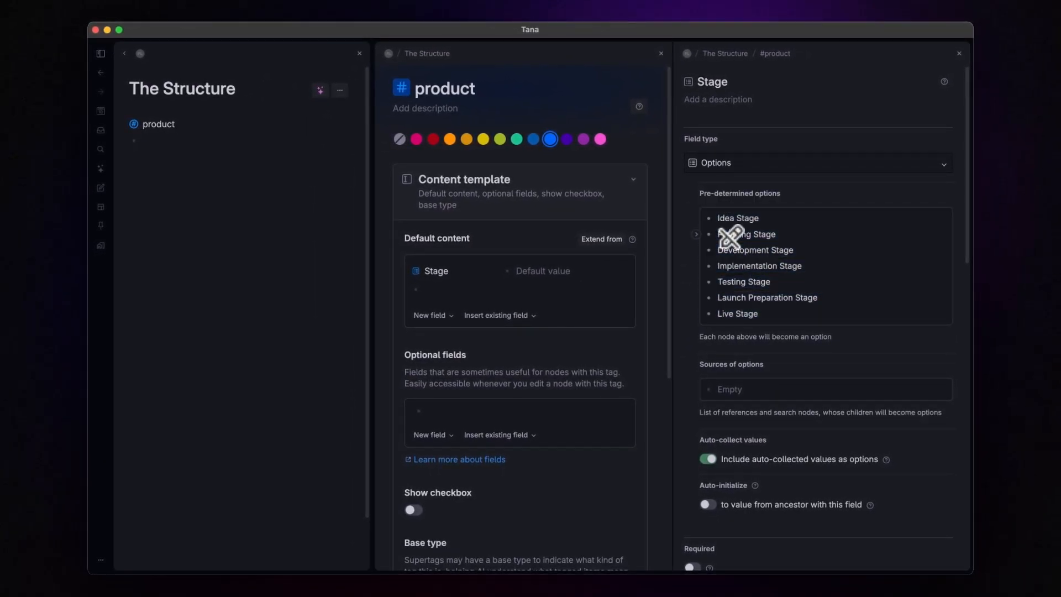
Close the Stage field's configuration and set the field's default value to Idea Stage in the product template
{"action": "left_click", "coordinate": [959, 53]}
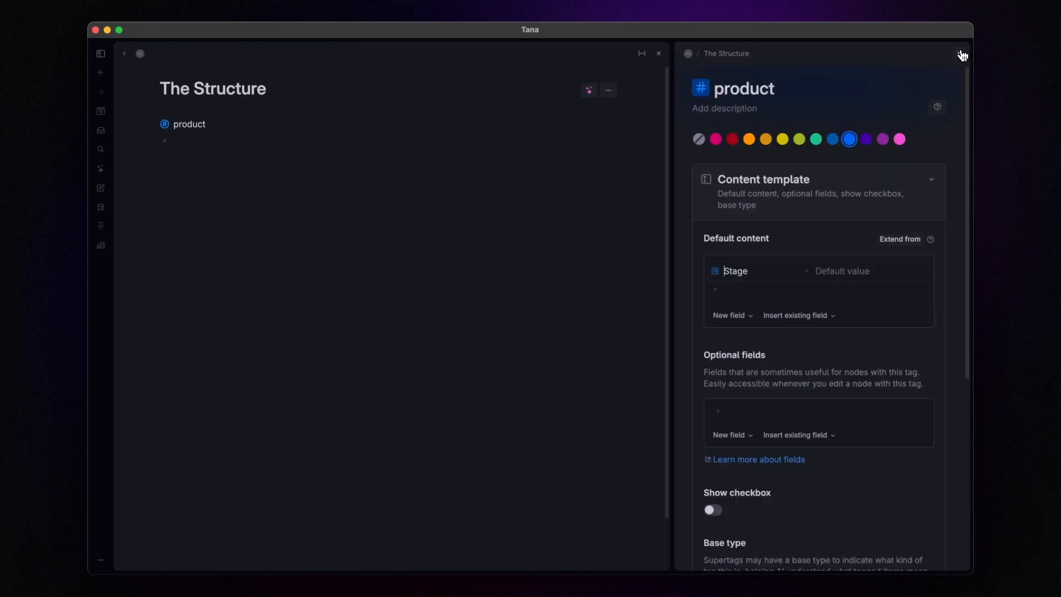
{"action": "left_click", "coordinate": [839, 270]}
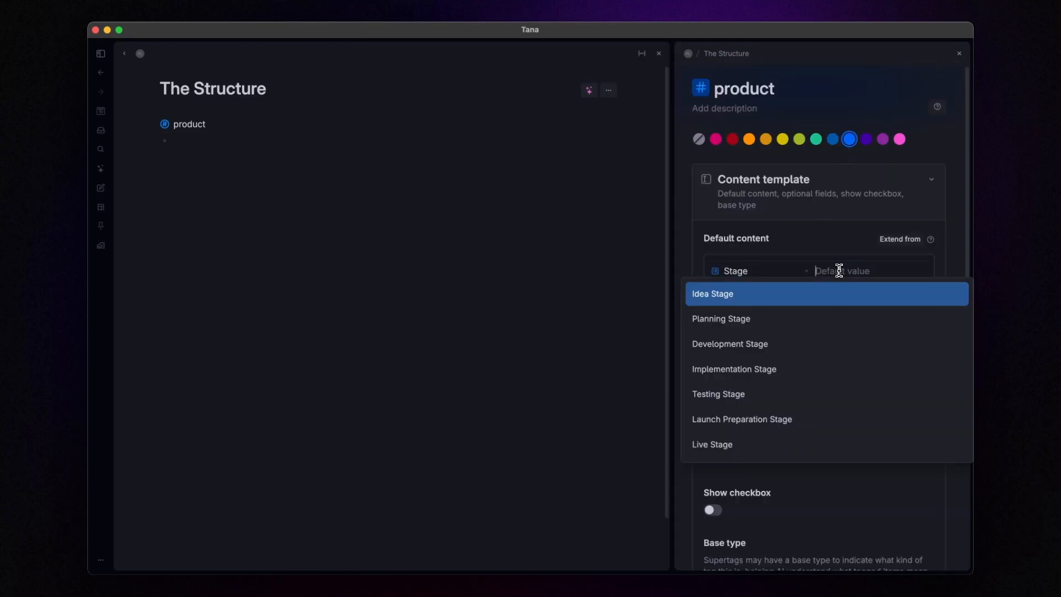
{"action": "left_click", "coordinate": [748, 299]}
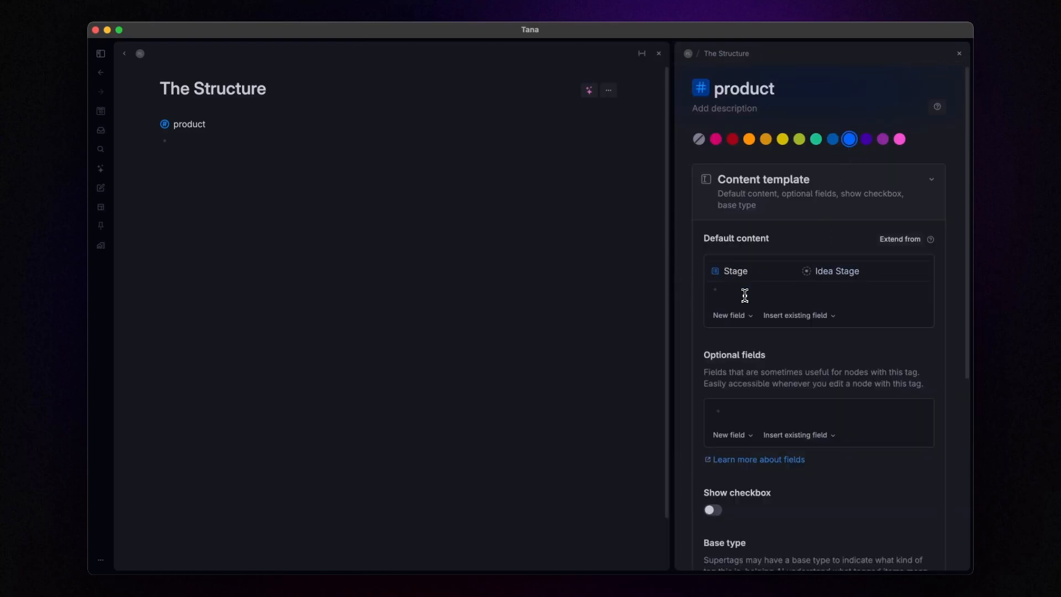
Add a second field named Checklist to the product supertag's default content and close the supertag configuration
{"action": "left_click", "coordinate": [745, 296]}
{"action": "key", "text": "shift+greater"}
{"action": "type", "text": "Checklist"}
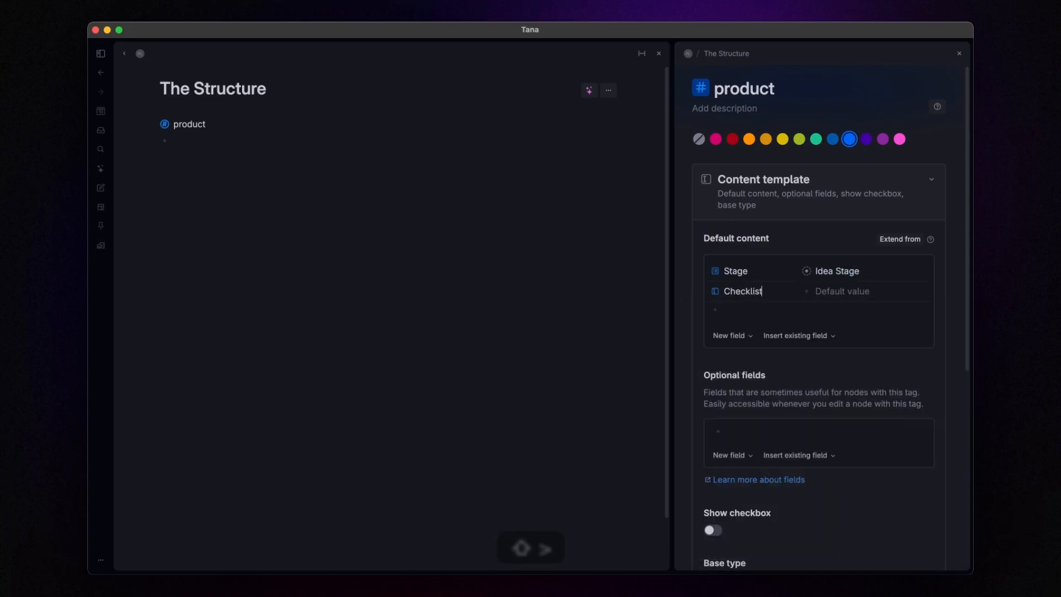
{"action": "left_click", "coordinate": [752, 308]}
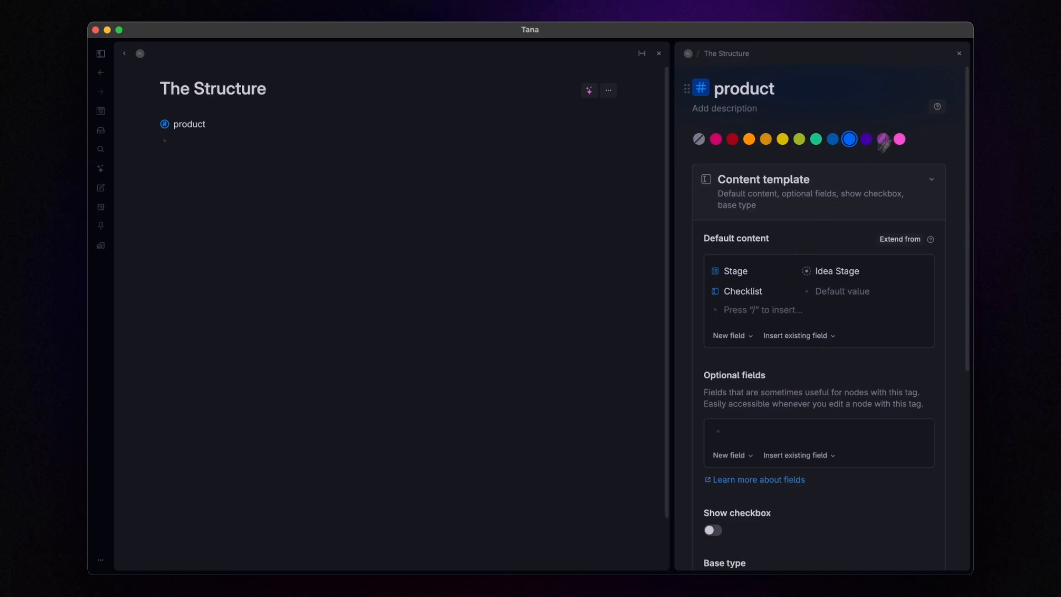
{"action": "left_click", "coordinate": [960, 53]}
Add a node named task below product and convert it to a supertag
{"action": "left_click", "coordinate": [368, 143]}
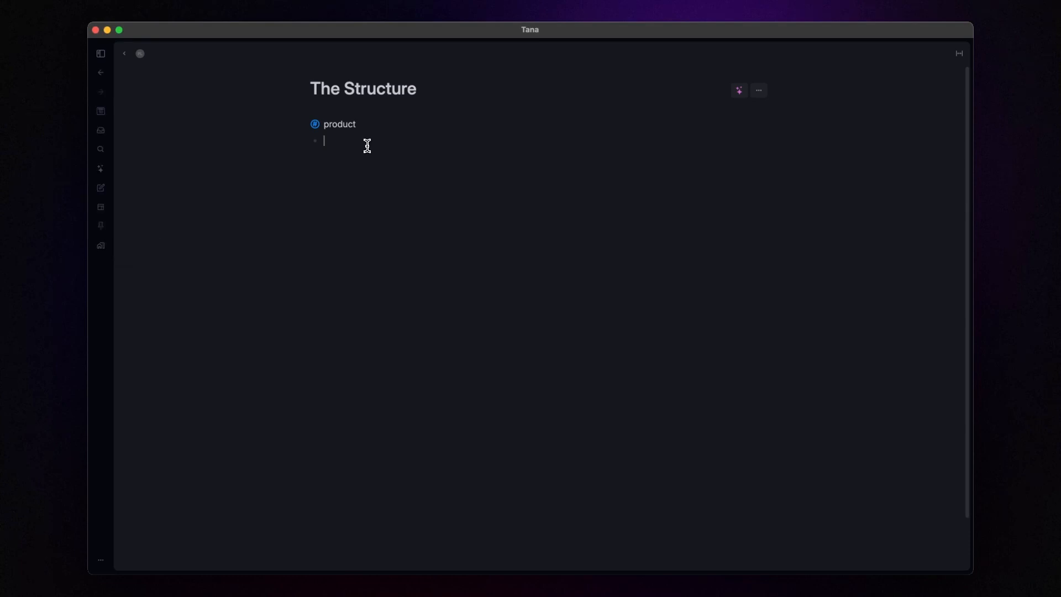
{"action": "type", "text": "task"}
{"action": "key", "text": "super+k"}
{"action": "type", "text": "conver"}
{"action": "key", "text": "Return"}
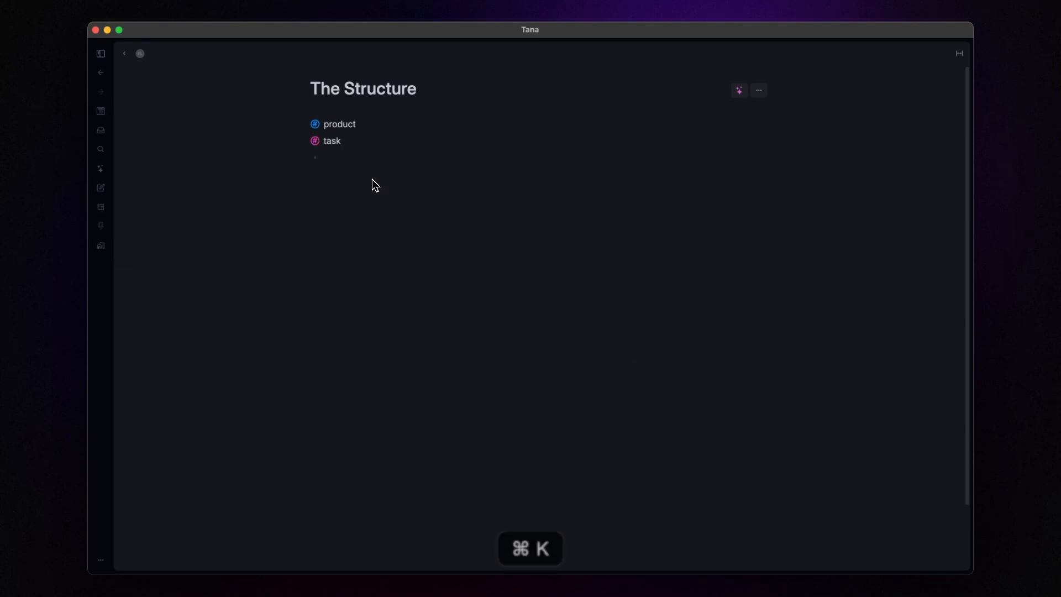
Turn on Show checkbox in the task supertag's content template and close its configuration
{"action": "right_click", "coordinate": [315, 140]}
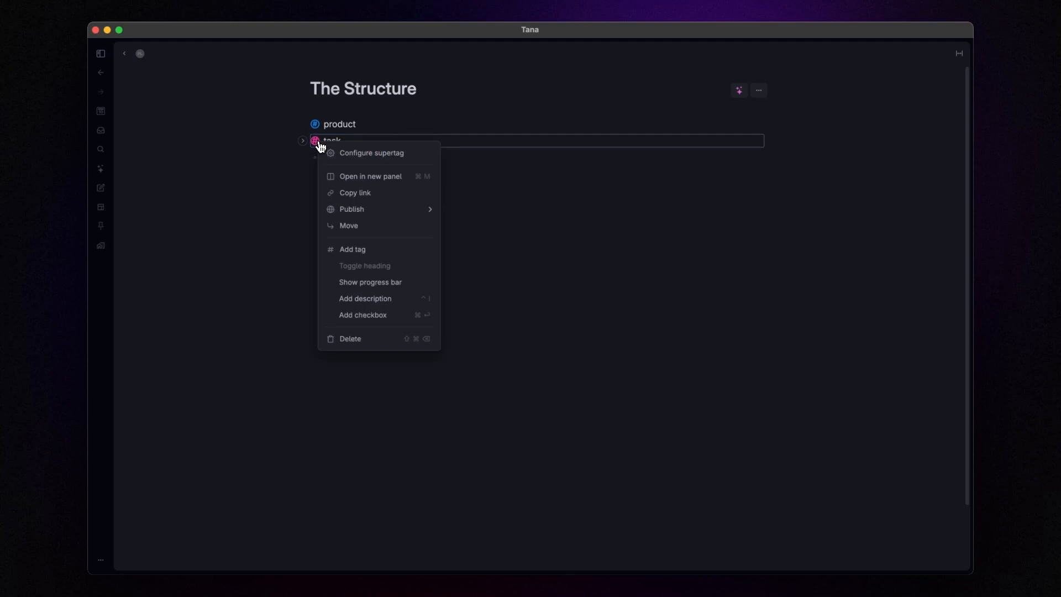
{"action": "left_click", "coordinate": [359, 155]}
{"action": "left_click", "coordinate": [730, 186]}
{"action": "scroll", "coordinate": [735, 188], "scroll_direction": "down", "scroll_amount": 2}
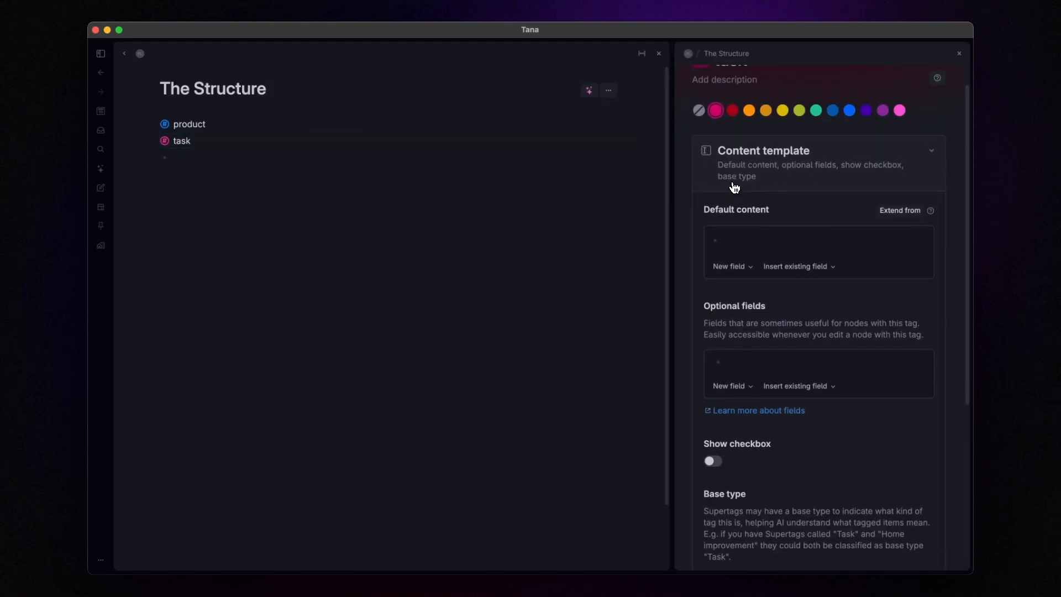
{"action": "scroll", "coordinate": [735, 188], "scroll_direction": "down", "scroll_amount": 5}
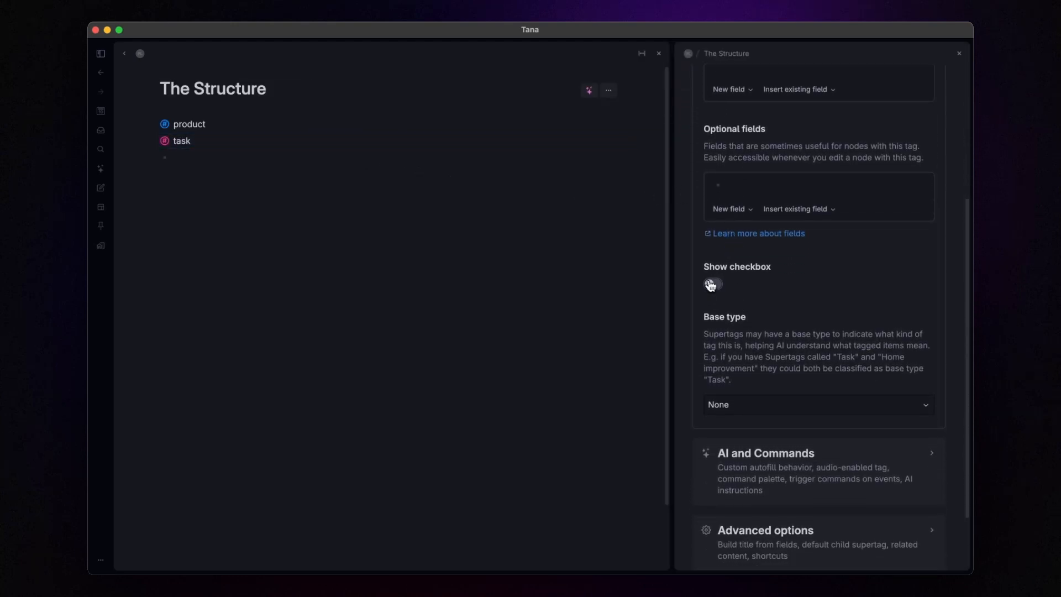
{"action": "left_click", "coordinate": [711, 285]}
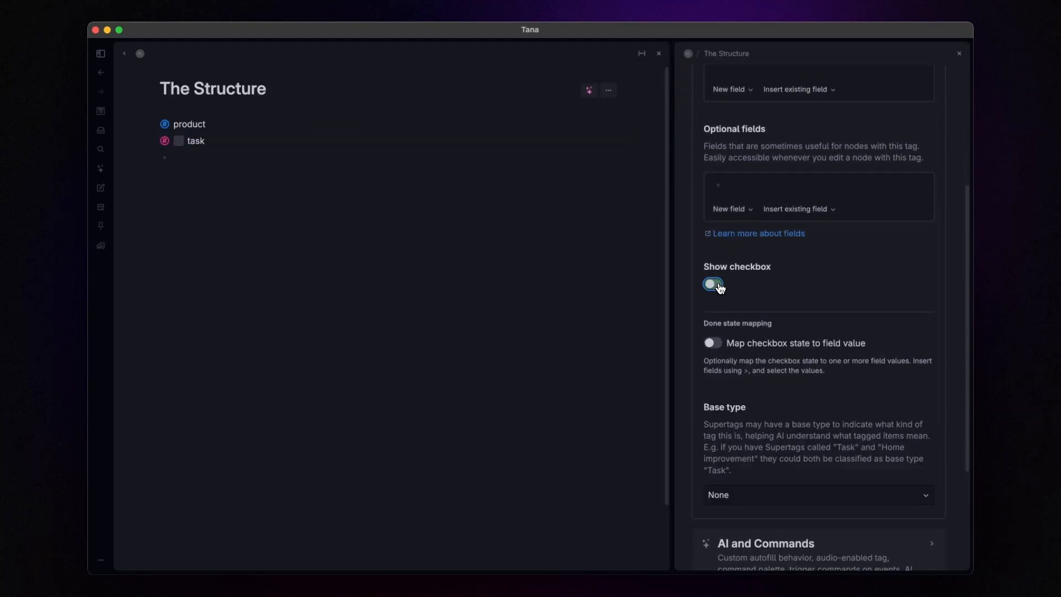
{"action": "left_click", "coordinate": [960, 54]}
Add three nodes named Product X, Product Y and Product Z below the task supertag
{"action": "left_click", "coordinate": [398, 161]}
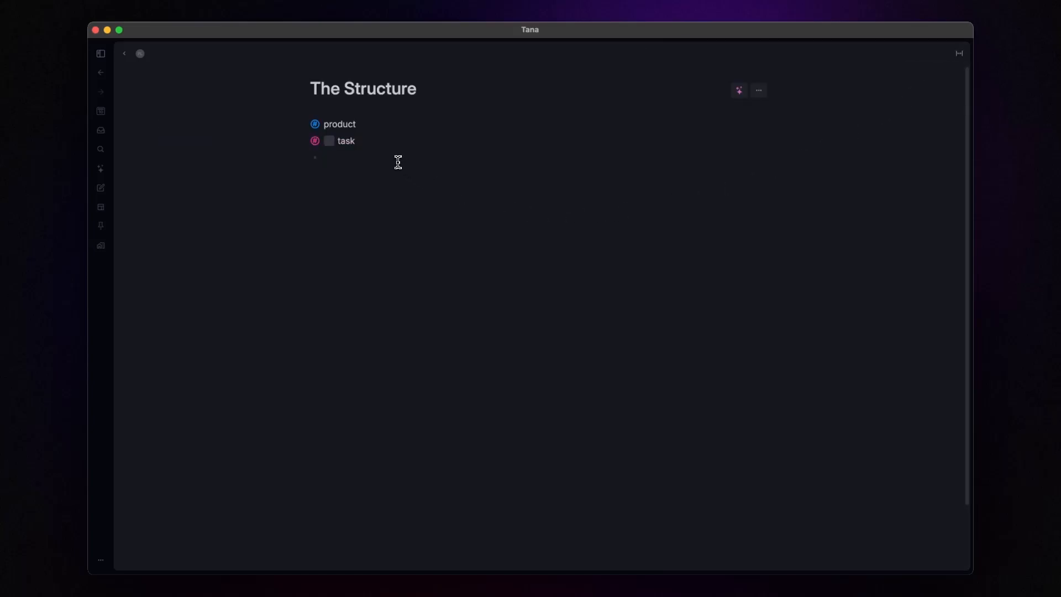
{"action": "type", "text": "Produc"}
{"action": "type", "text": "Product"}
{"action": "type", "text": "P"}
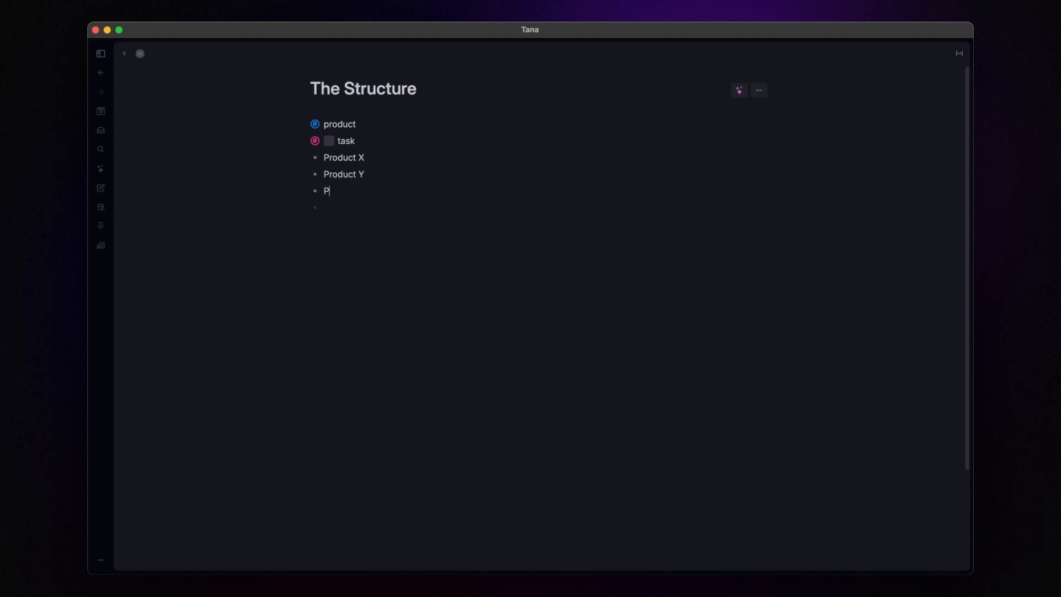
{"action": "type", "text": "roduct Z"}
Apply the product supertag to Product X, Product Y and Product Z together
{"action": "key", "text": "shift+Up"}
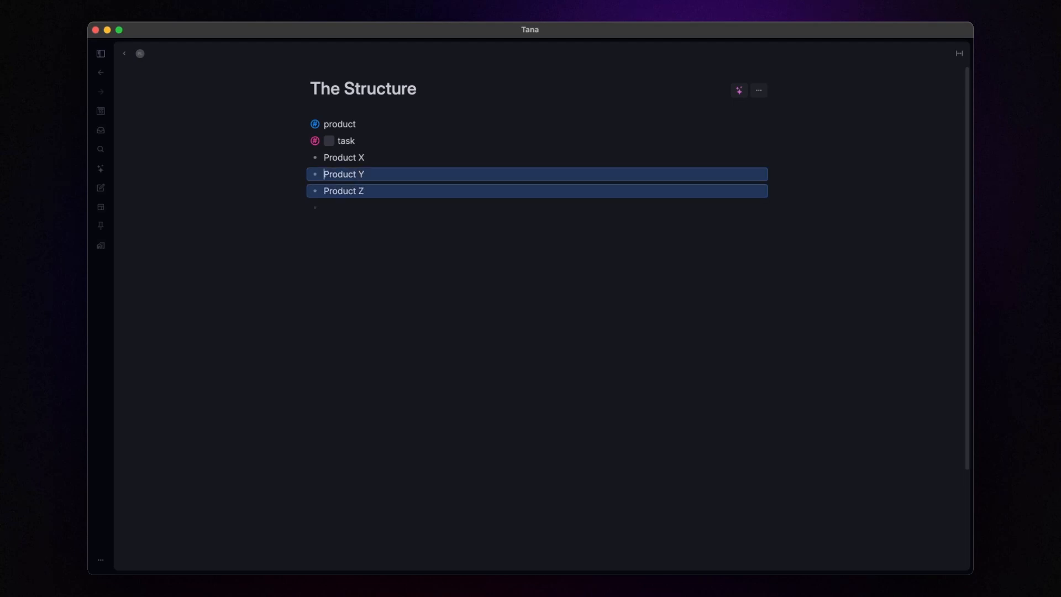
{"action": "key", "text": "shift+Up"}
{"action": "type", "text": "#pro"}
{"action": "key", "text": "Return"}
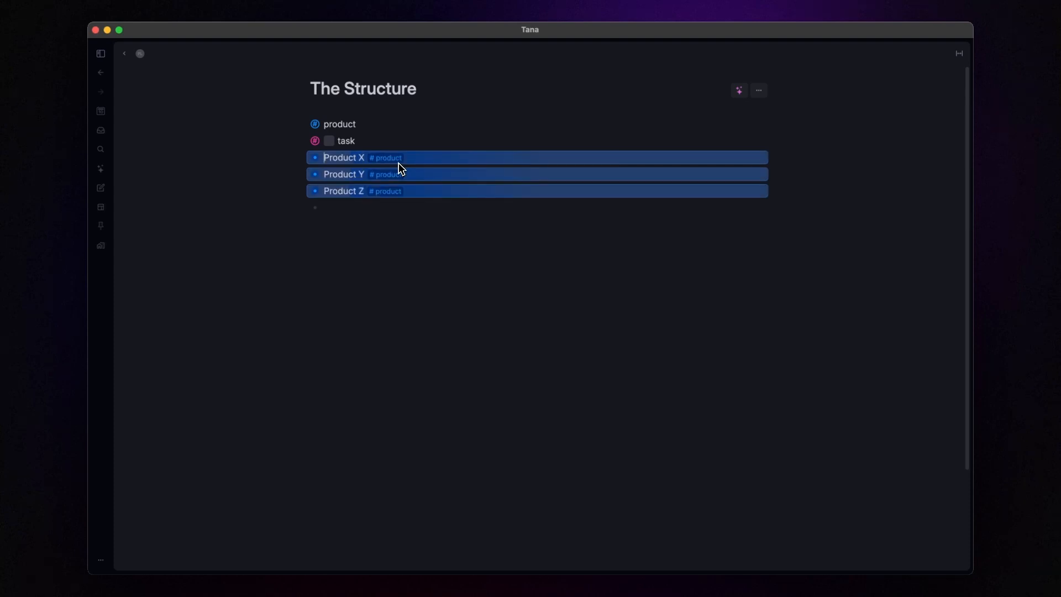
{"action": "key", "text": "Escape"}
Add a node named Products below the product nodes, separated by an empty line, and convert it to a search node
{"action": "key", "text": "Return"}
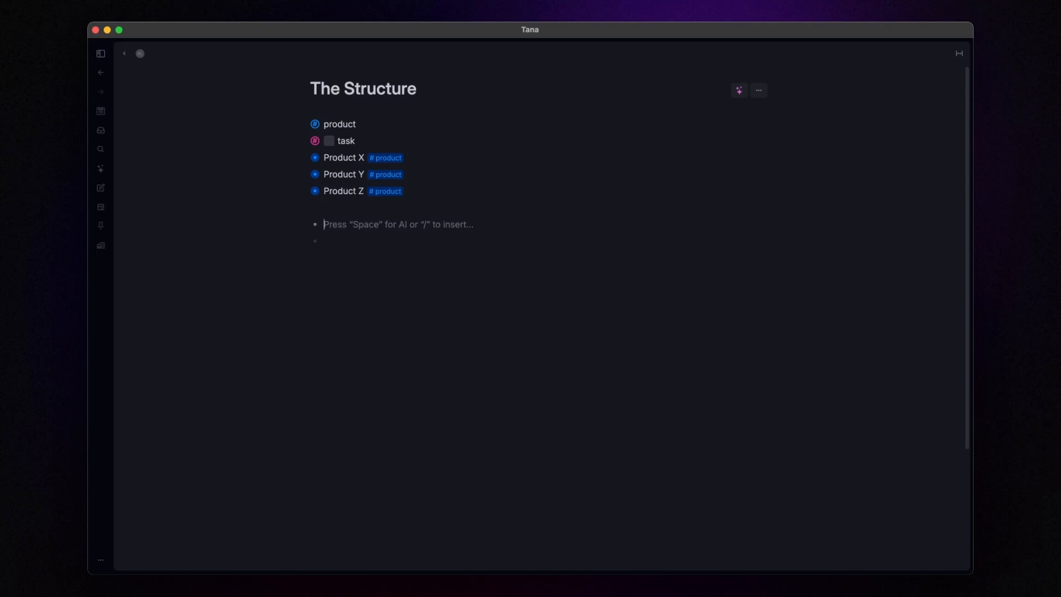
{"action": "type", "text": "Products"}
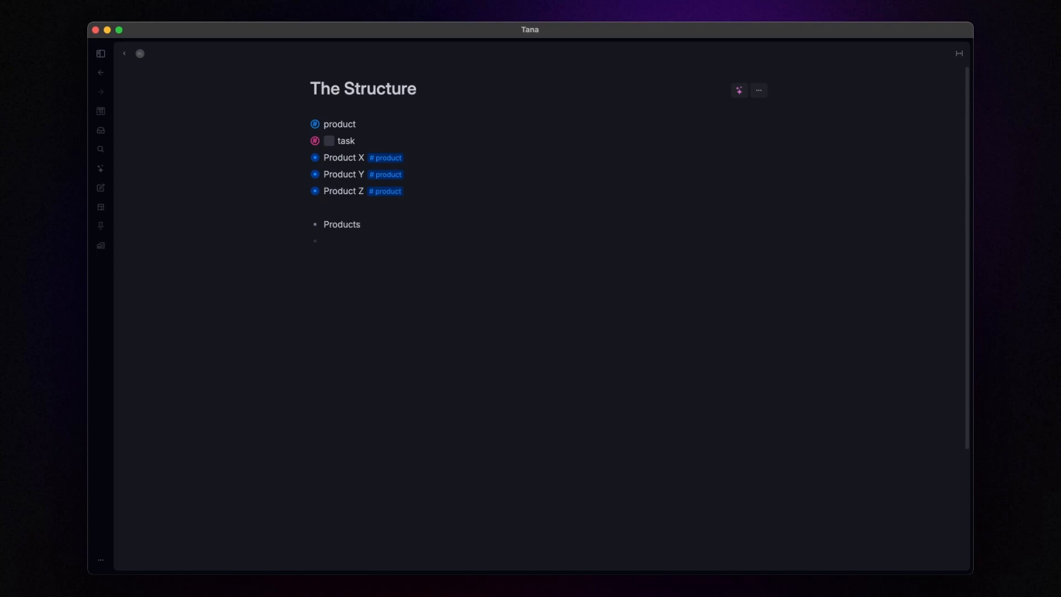
{"action": "key", "text": "super+k"}
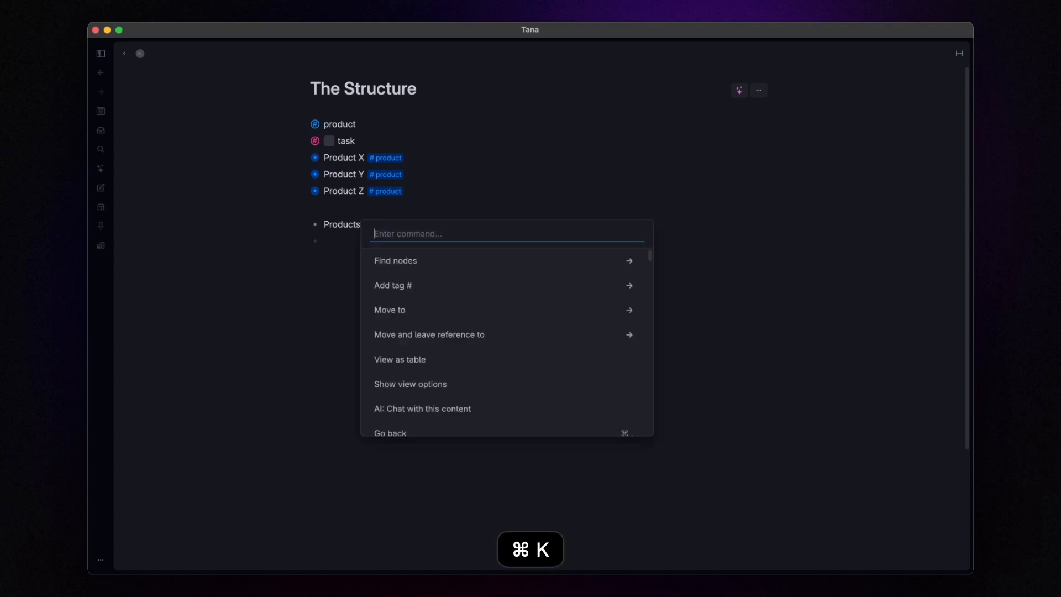
{"action": "type", "text": "conver"}
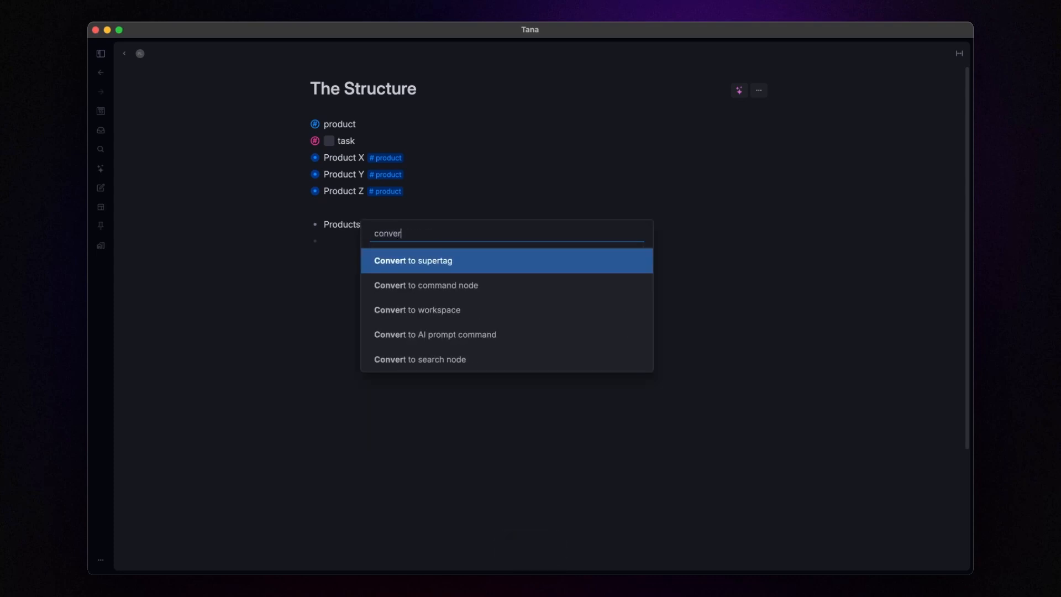
{"action": "key", "text": "Down"}
{"action": "key", "text": "Down"}
{"action": "key", "text": "Down"}
{"action": "key", "text": "Down"}
{"action": "key", "text": "Return"}
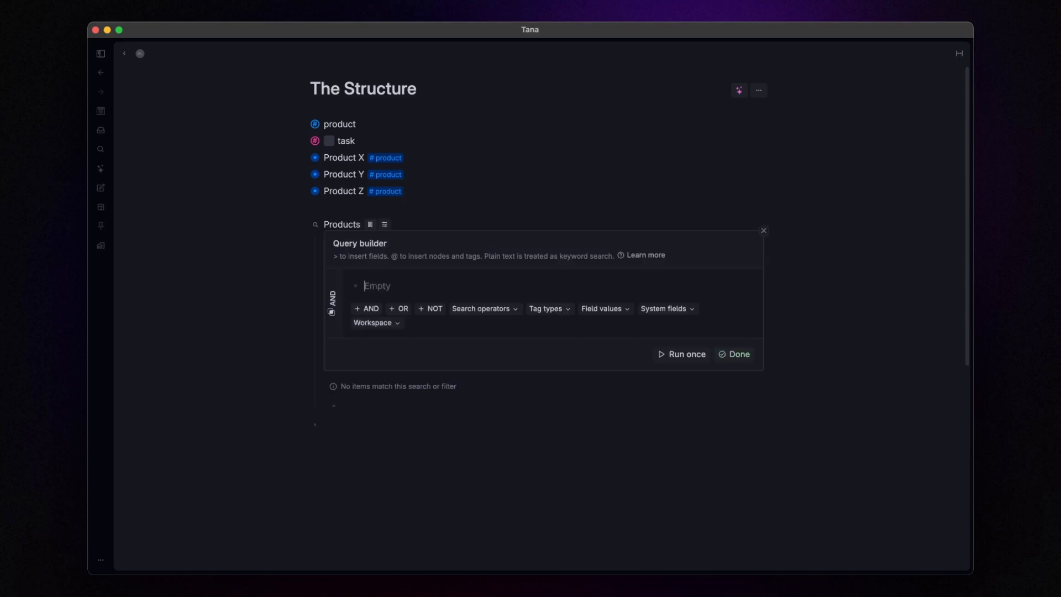
Set the Products search query to the product supertag, run it and finish the query builder
{"action": "scroll", "coordinate": [445, 251], "scroll_direction": "down", "scroll_amount": 2}
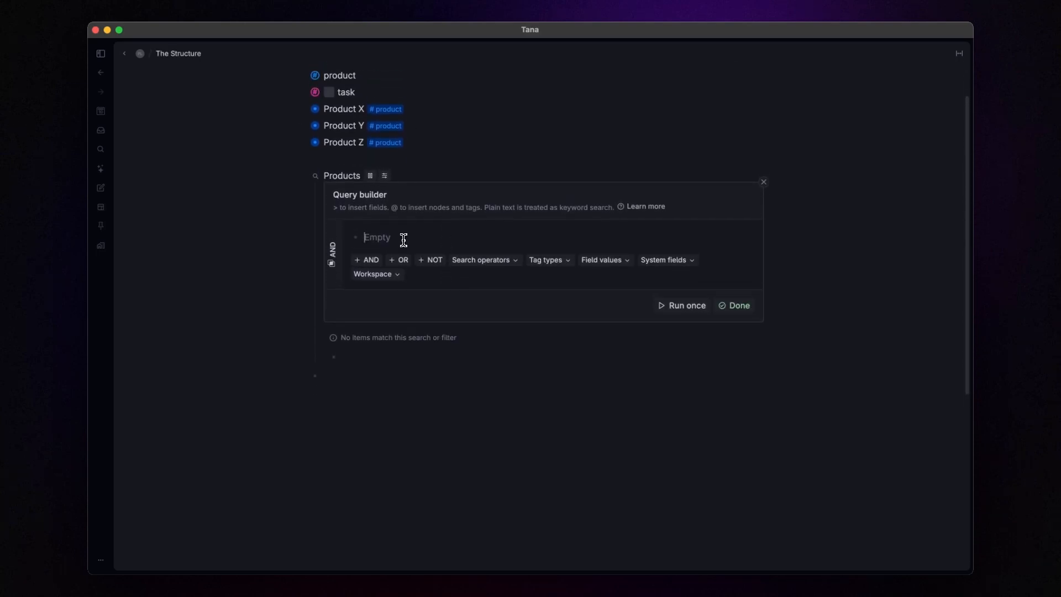
{"action": "type", "text": "#product"}
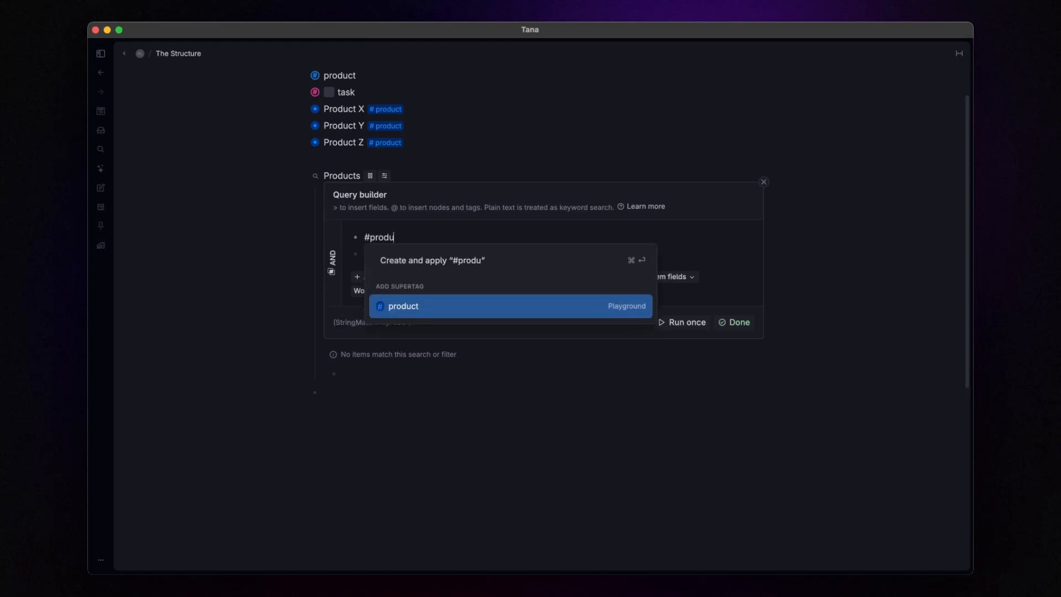
{"action": "key", "text": "Return"}
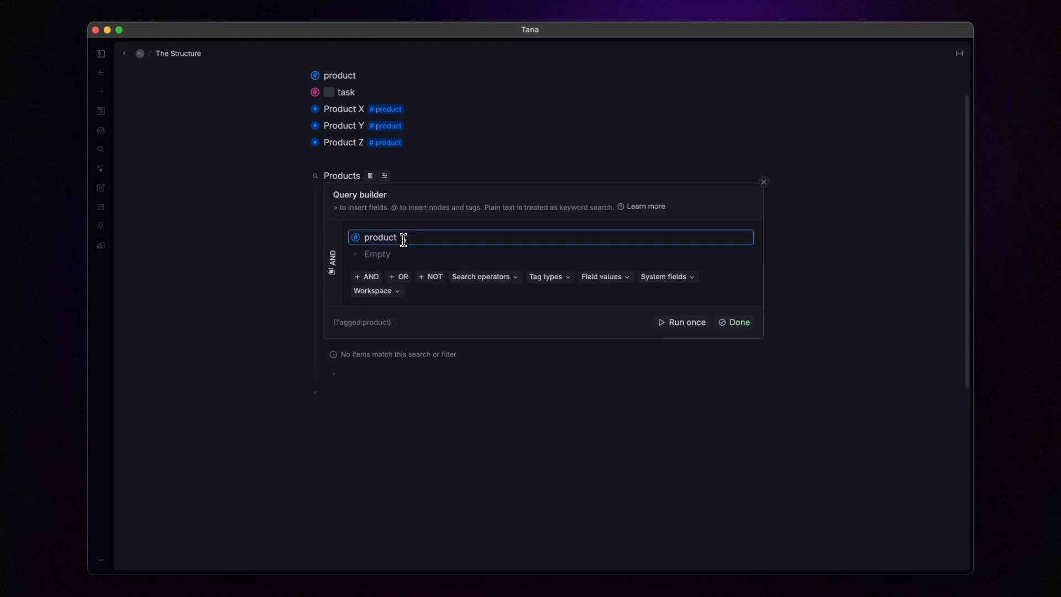
{"action": "left_click", "coordinate": [675, 323]}
{"action": "left_click", "coordinate": [735, 323]}
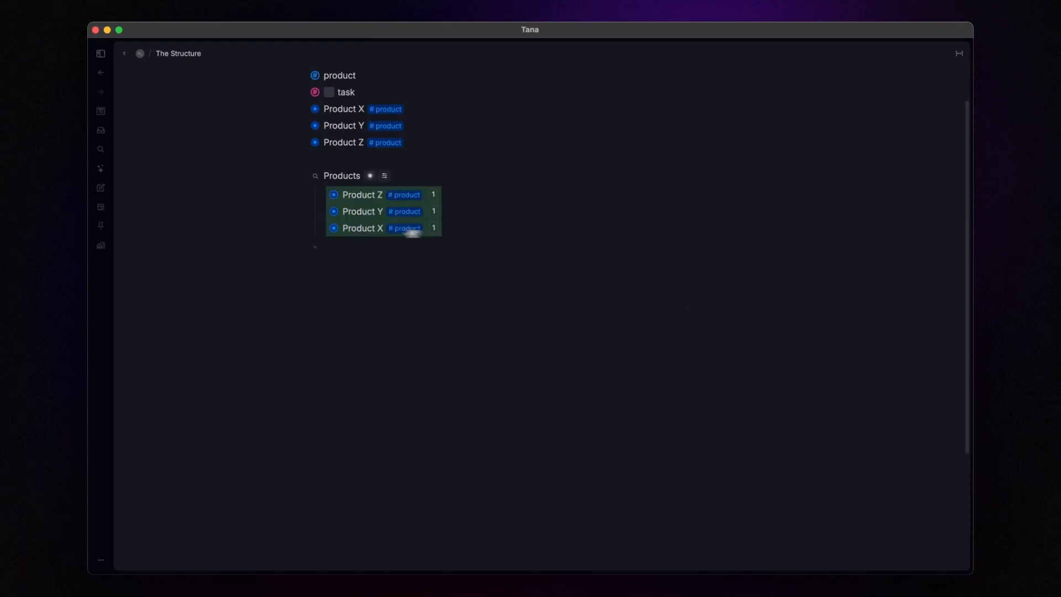
Open the Products search node as its own page and show its results as cards
{"action": "left_click", "coordinate": [348, 176]}
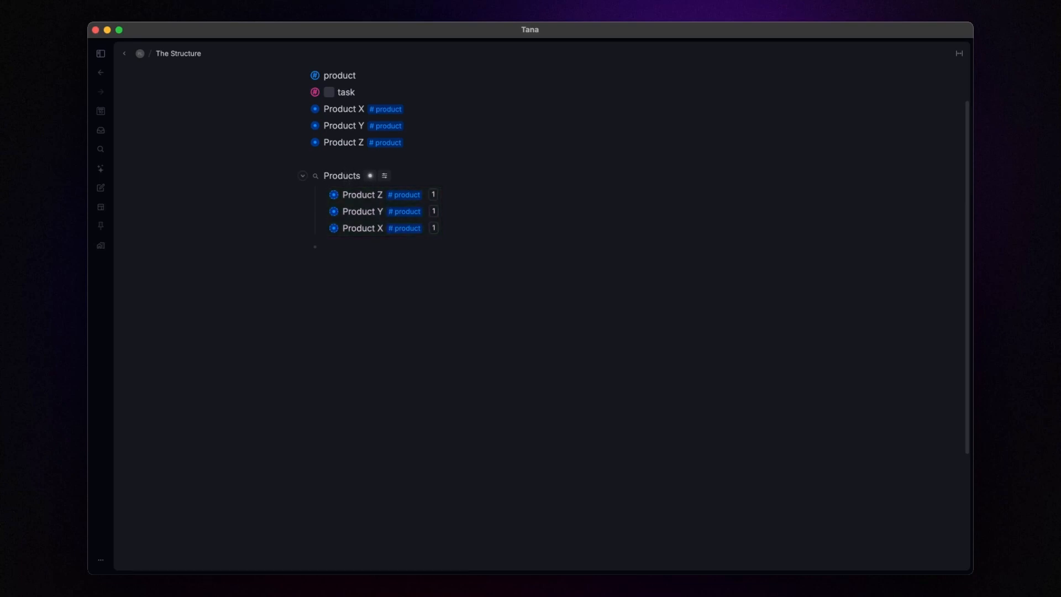
{"action": "key", "text": "super+period"}
{"action": "left_click", "coordinate": [741, 88]}
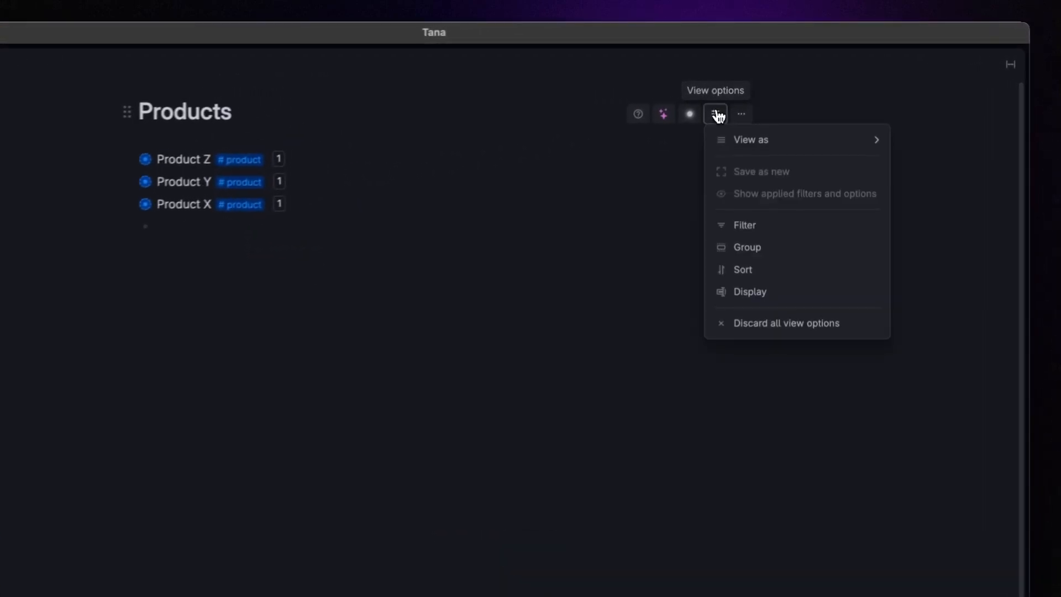
{"action": "mouse_move", "coordinate": [732, 138]}
{"action": "left_click", "coordinate": [573, 191]}
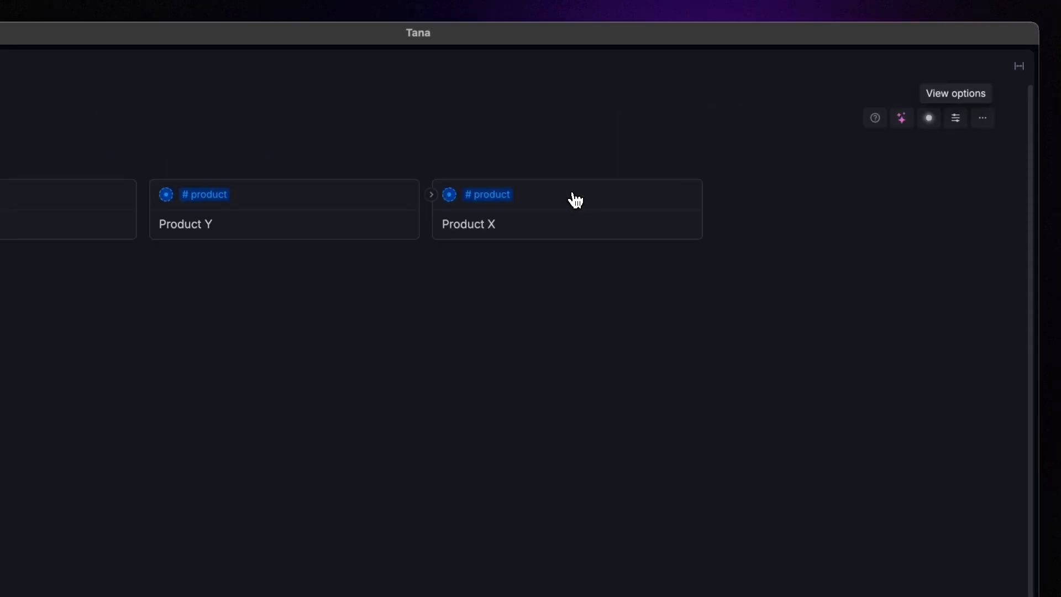
Group the Products cards by Stage and hide the Stage not set group
{"action": "left_click", "coordinate": [957, 120]}
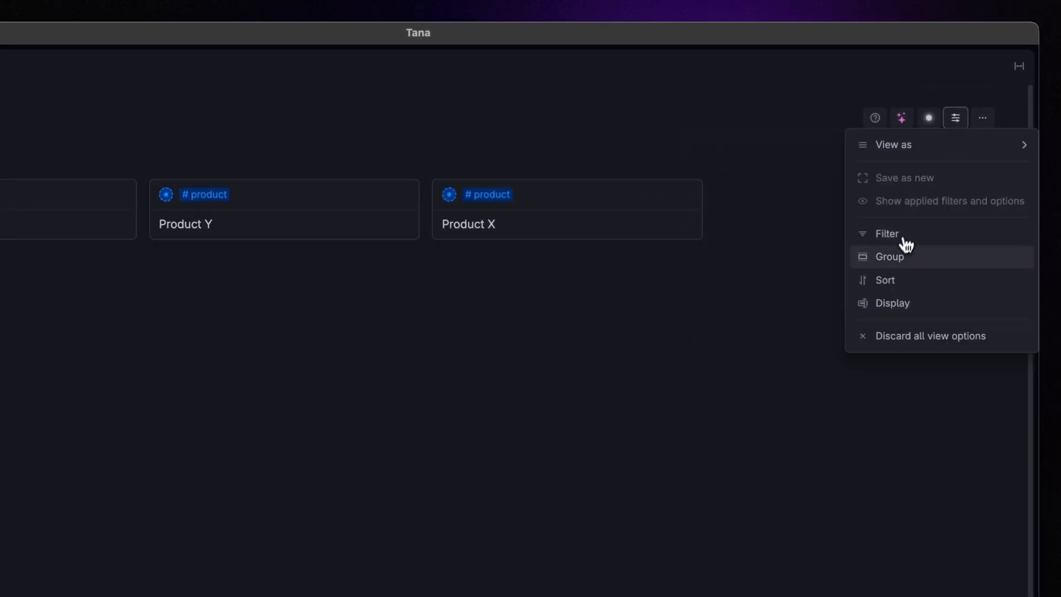
{"action": "left_click", "coordinate": [895, 259]}
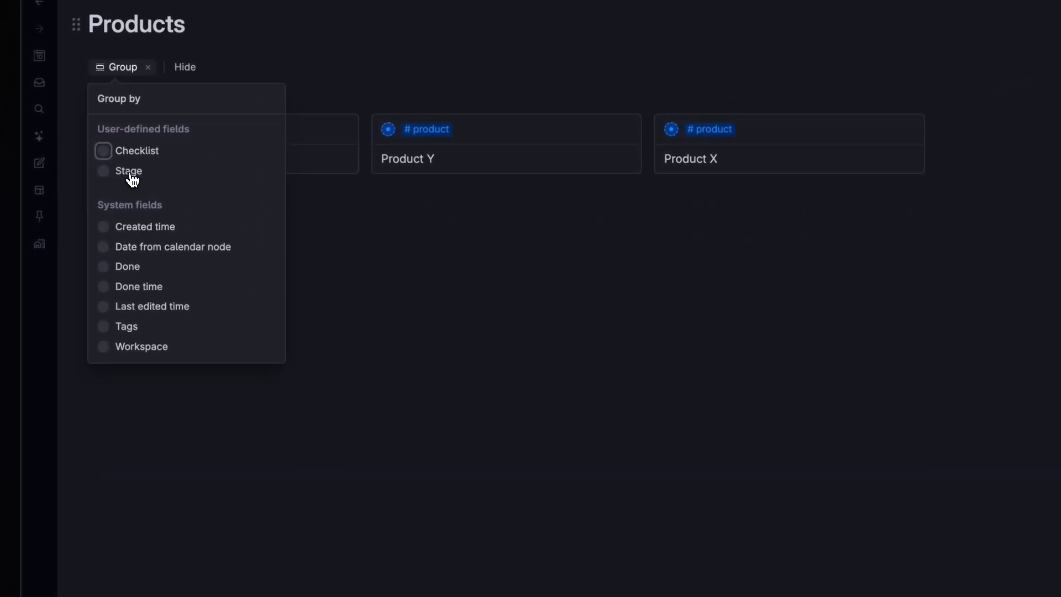
{"action": "left_click", "coordinate": [131, 173]}
{"action": "left_click", "coordinate": [146, 403]}
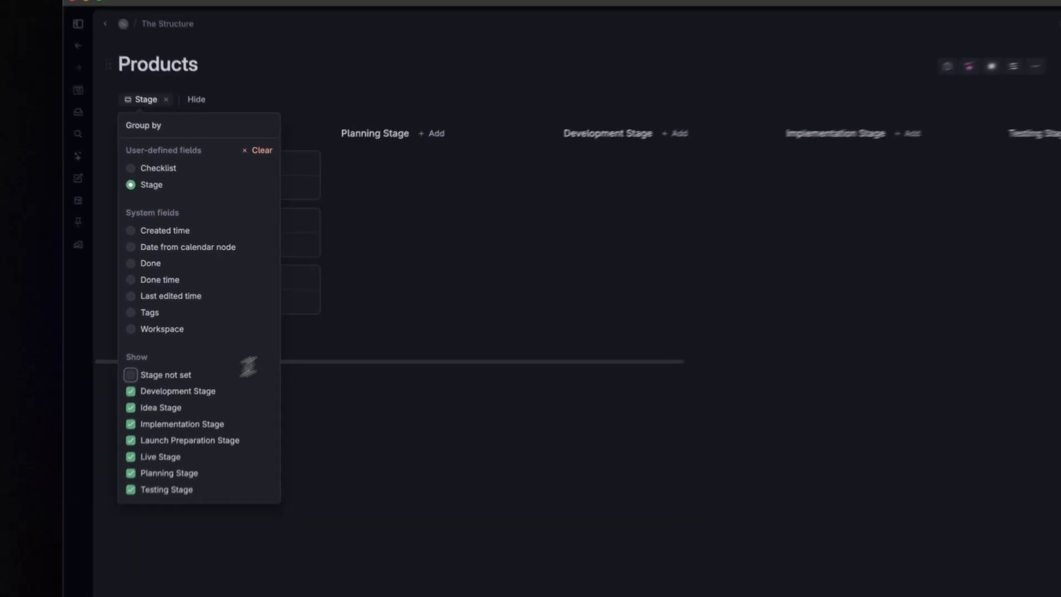
{"action": "left_click", "coordinate": [428, 331]}
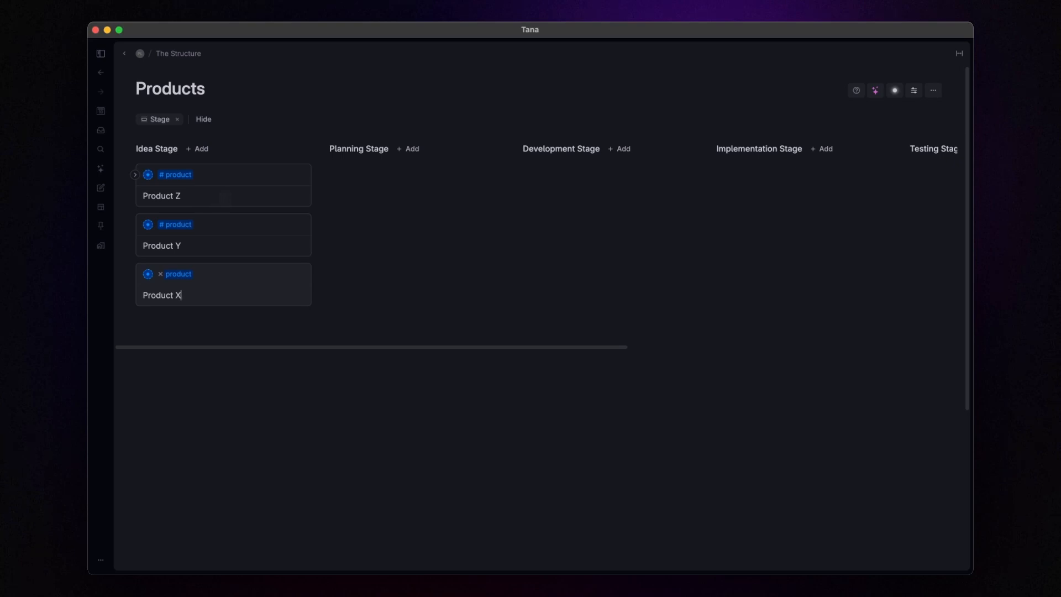
Expand the Product Z card, try moving it to Planning Stage and back to Idea Stage, and collapse it
{"action": "left_click", "coordinate": [135, 175]}
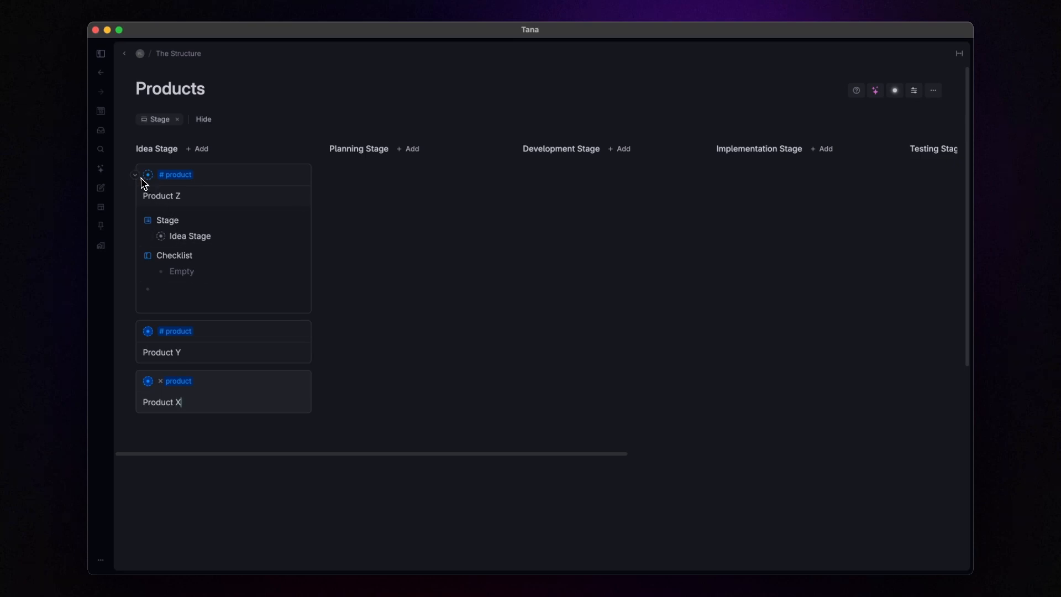
{"action": "mouse_move", "coordinate": [142, 184]}
{"action": "left_click_drag", "start_coordinate": [218, 174], "coordinate": [372, 167]}
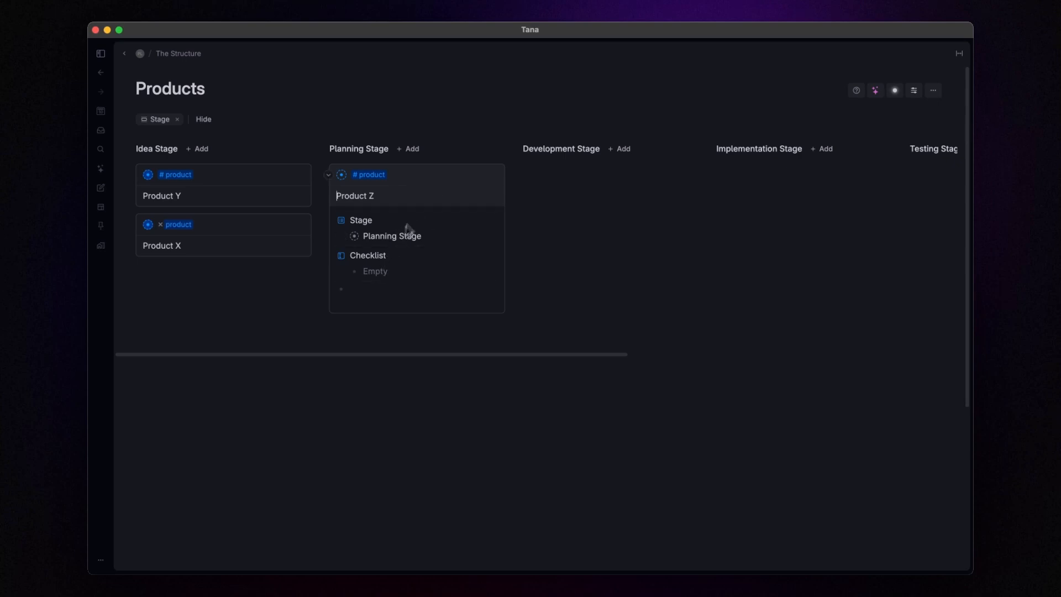
{"action": "left_click_drag", "start_coordinate": [428, 175], "coordinate": [272, 155]}
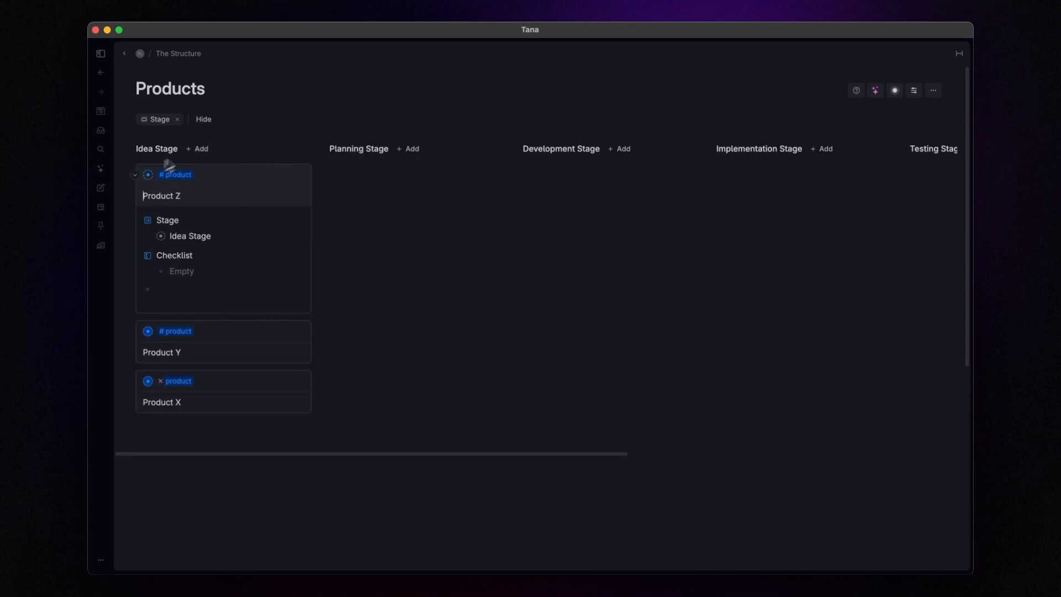
{"action": "left_click", "coordinate": [135, 176]}
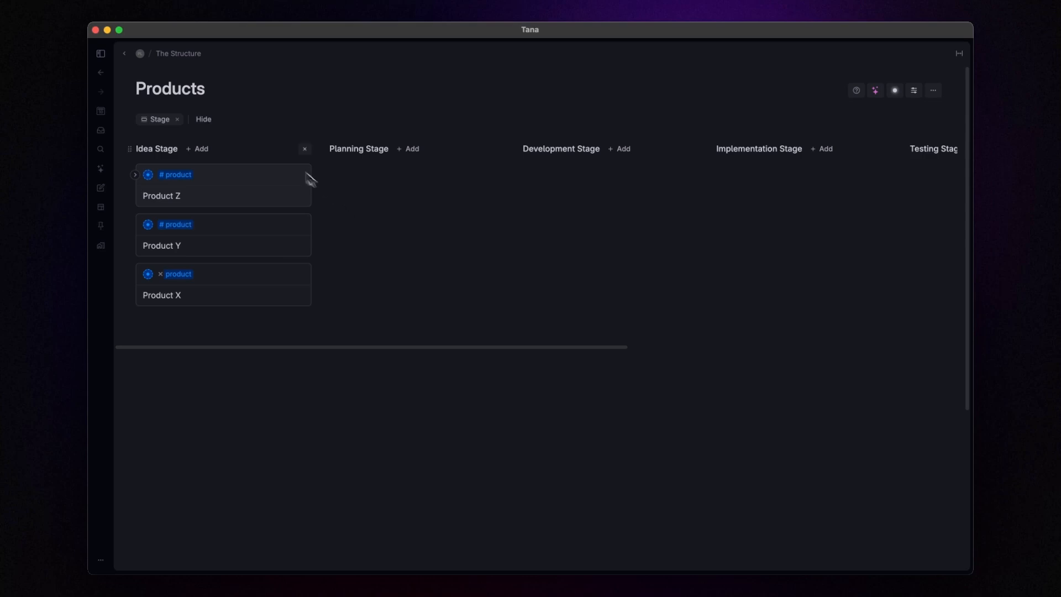
Add a command node named Add Idea Checklist to the command palette in the product supertag's AI and Commands configuration
{"action": "left_click", "coordinate": [184, 175]}
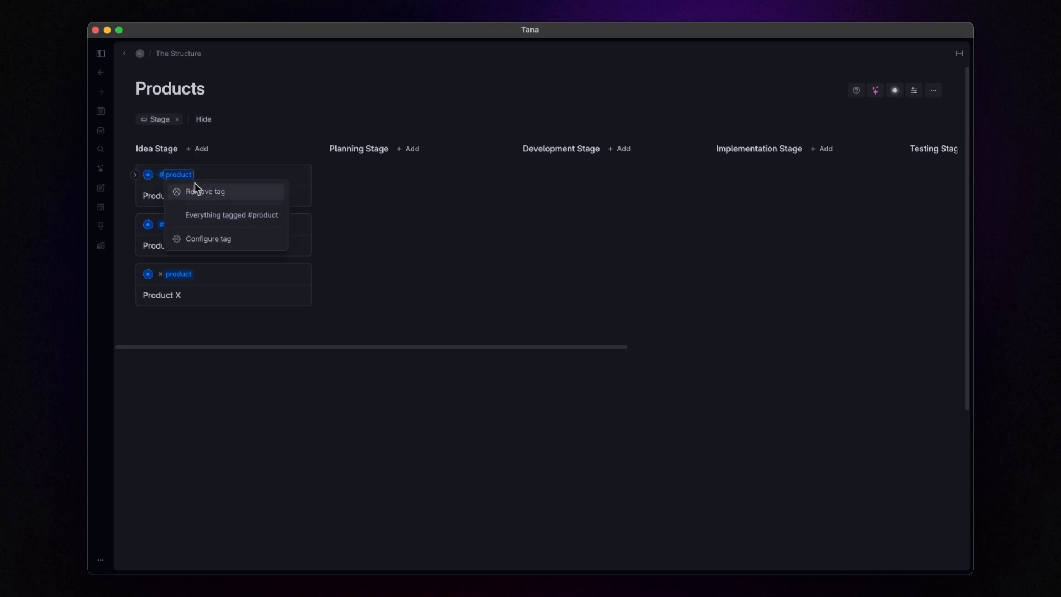
{"action": "left_click", "coordinate": [213, 238]}
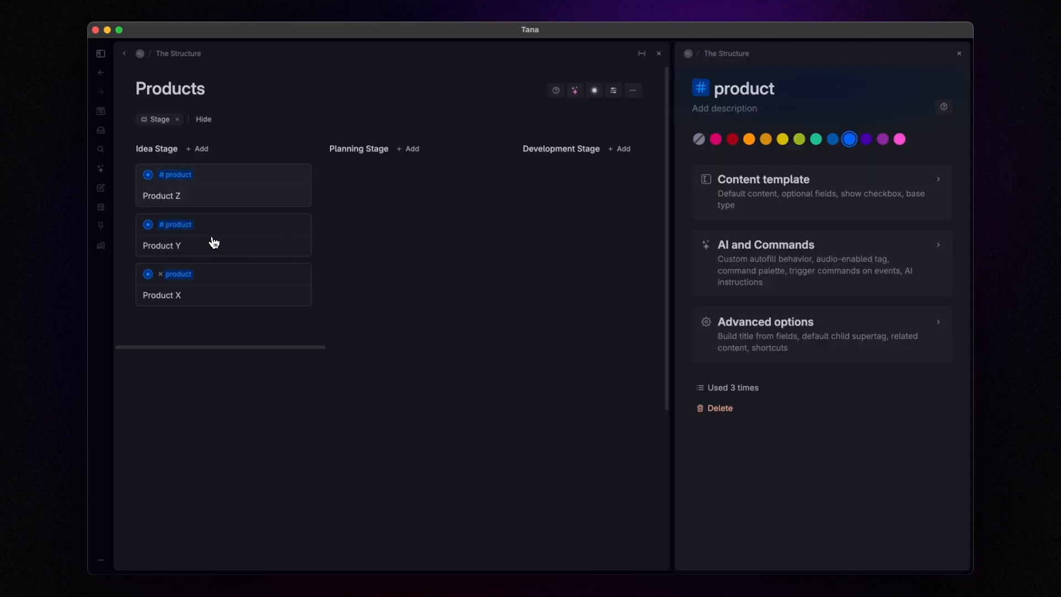
{"action": "left_click", "coordinate": [692, 241]}
{"action": "scroll", "coordinate": [805, 265], "scroll_direction": "down", "scroll_amount": 5}
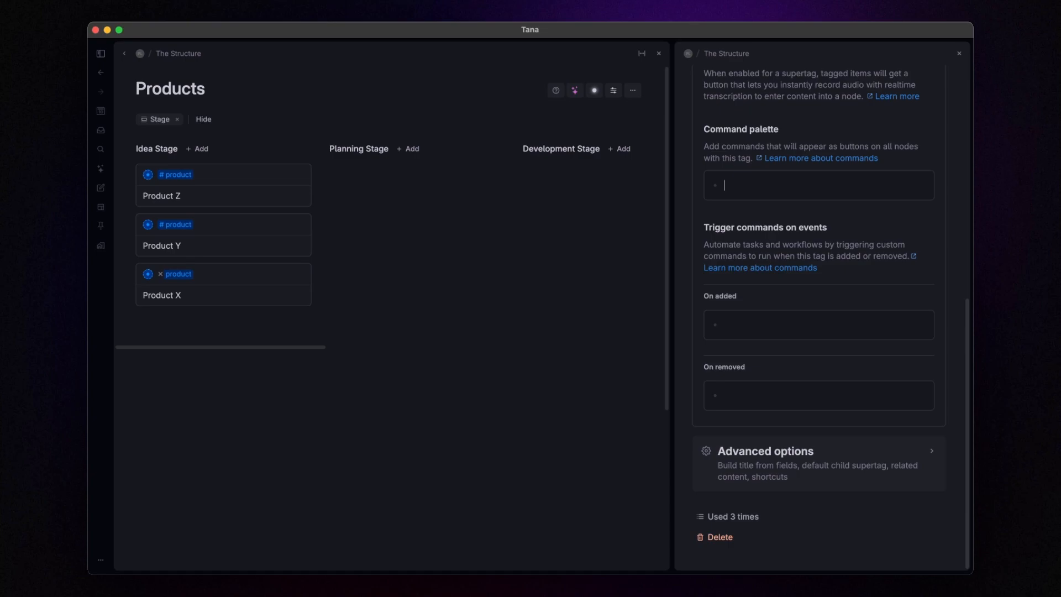
{"action": "type", "text": "Ad"}
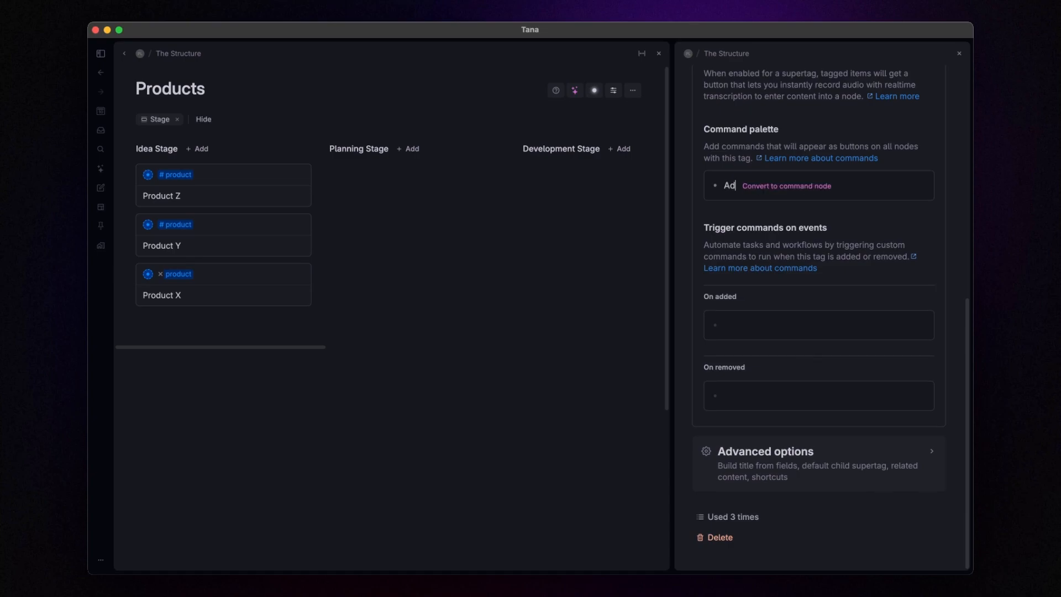
{"action": "type", "text": "d Idea Checklist"}
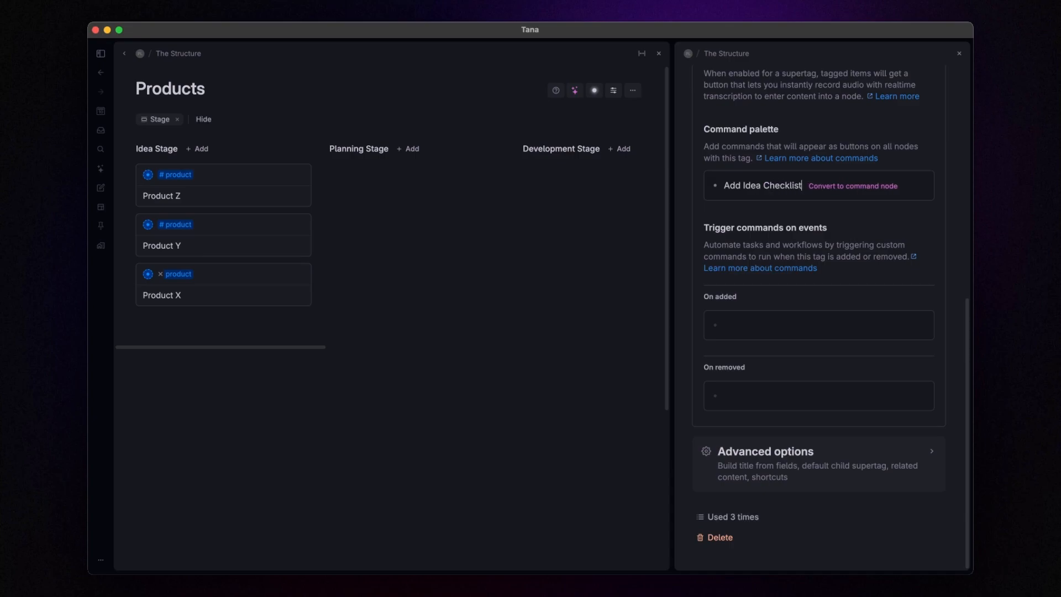
{"action": "key", "text": "Return"}
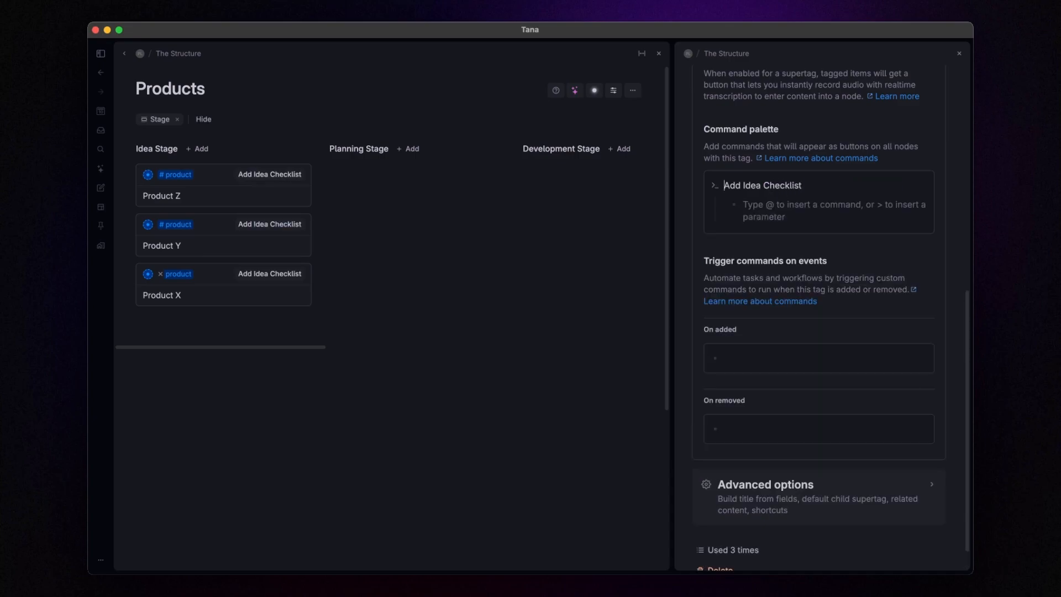
Widen the product configuration panel and insert the Insert Tana Paste command under Add Idea Checklist
{"action": "left_click_drag", "start_coordinate": [671, 214], "coordinate": [549, 208]}
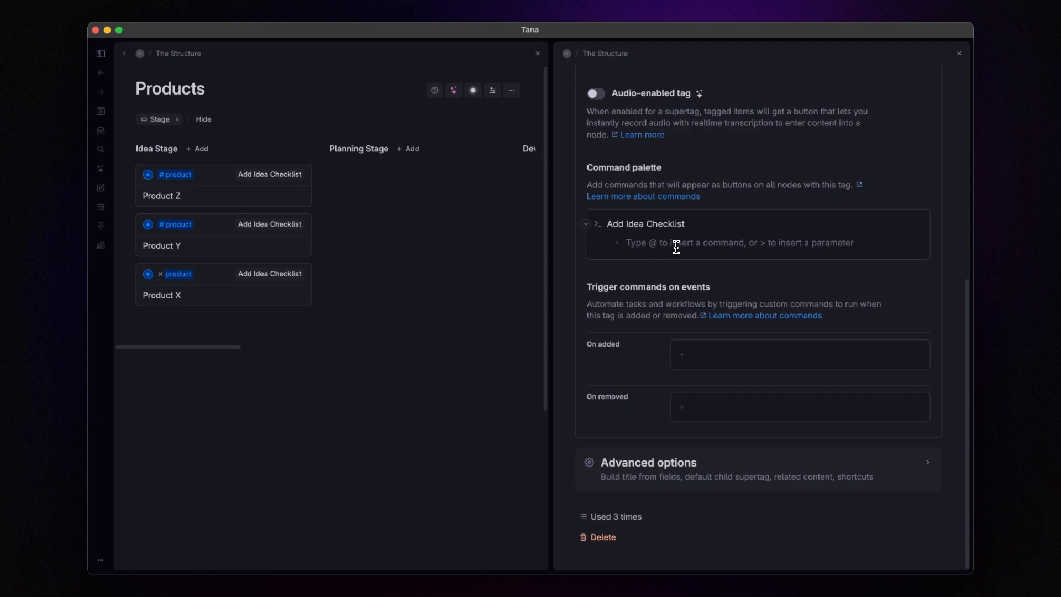
{"action": "type", "text": "@inser"}
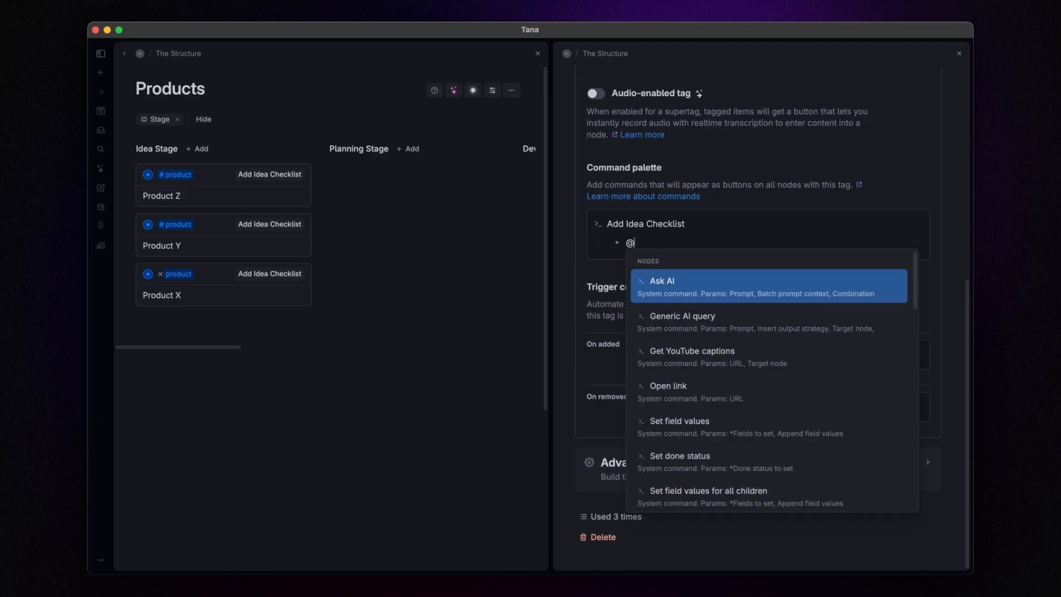
{"action": "key", "text": "Down"}
{"action": "key", "text": "Down"}
{"action": "key", "text": "Return"}
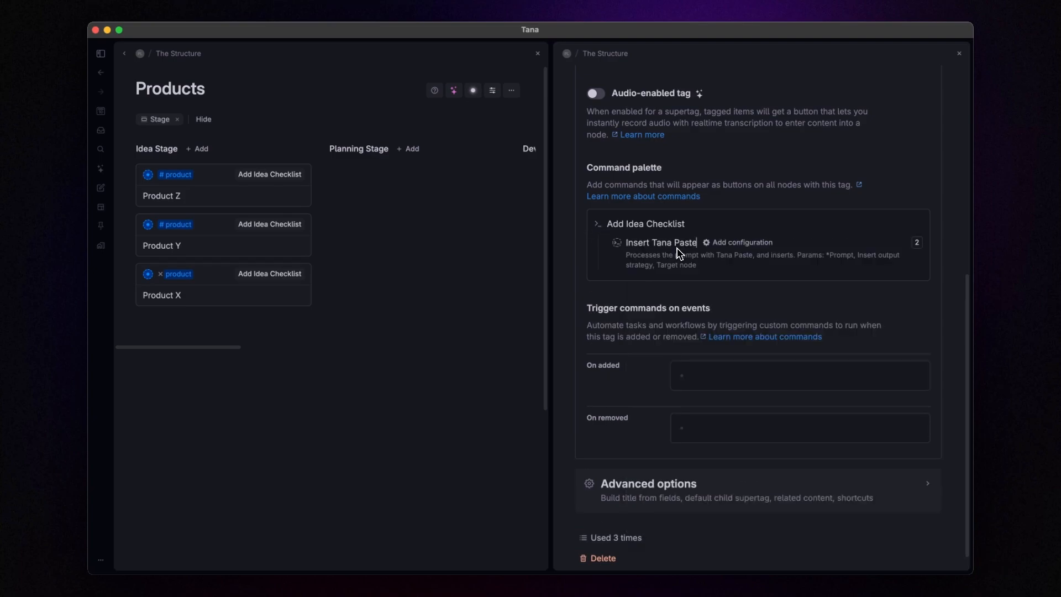
Configure the Insert Tana Paste prompt with two lines, Brainstorming #task and Researching #task
{"action": "left_click", "coordinate": [746, 246]}
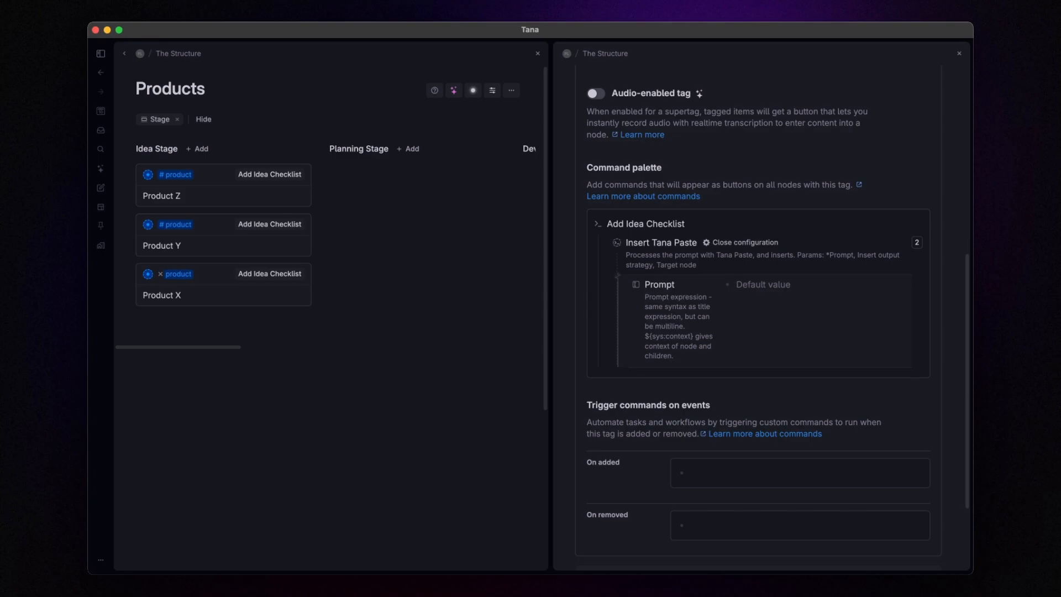
{"action": "type", "text": "Brainstorming #task"}
{"action": "key", "text": "Return"}
{"action": "key", "text": "Return"}
{"action": "type", "text": "Researchin"}
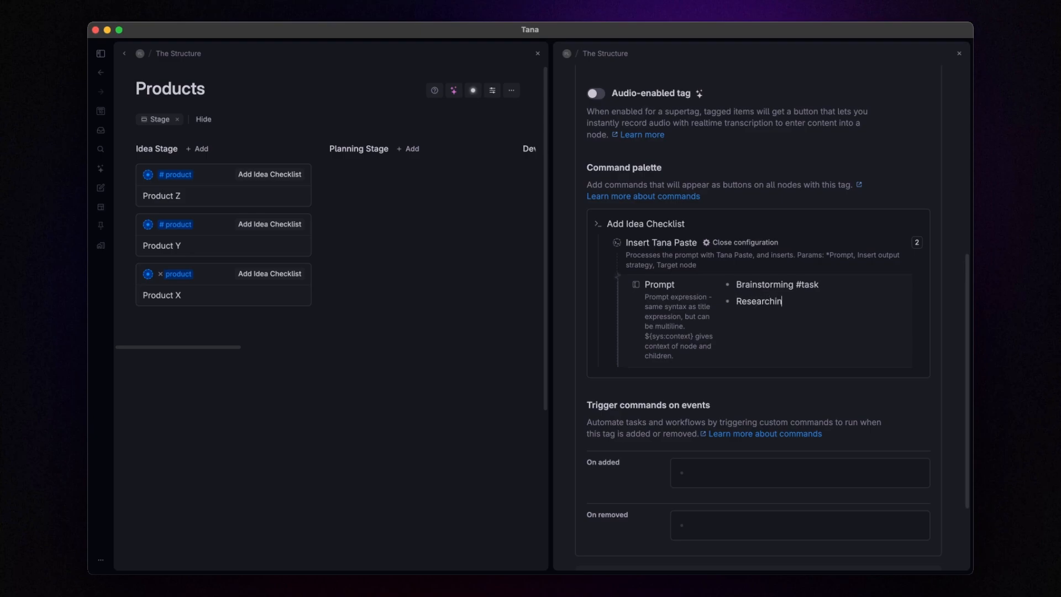
{"action": "type", "text": "g #task"}
{"action": "key", "text": "Return"}
Add the Target node parameter below Prompt in the Insert Tana Paste configuration
{"action": "left_click", "coordinate": [681, 288]}
{"action": "key", "text": "Return"}
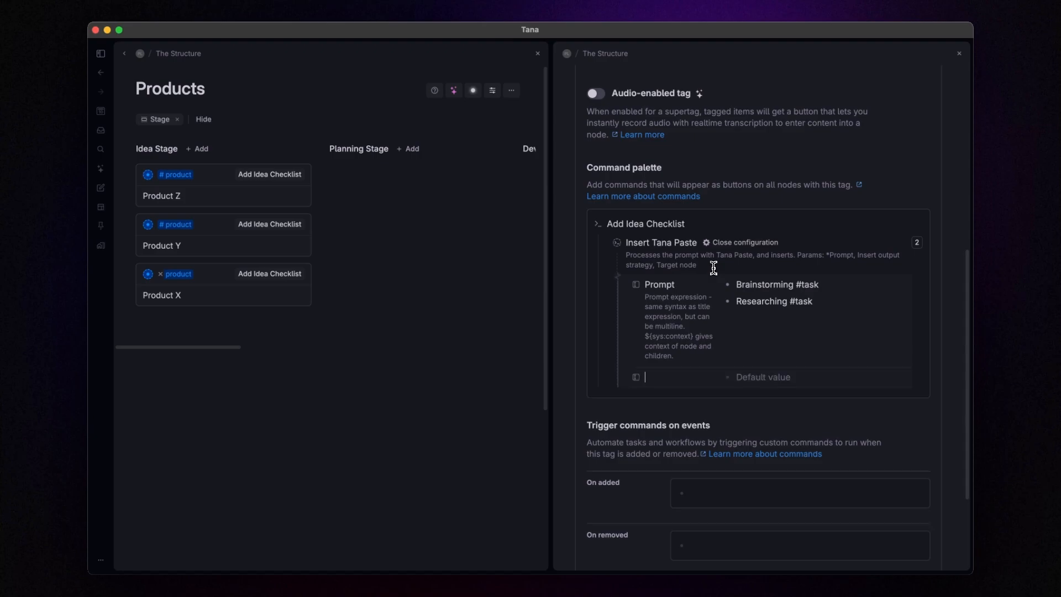
{"action": "type", "text": "tar"}
{"action": "key", "text": "Return"}
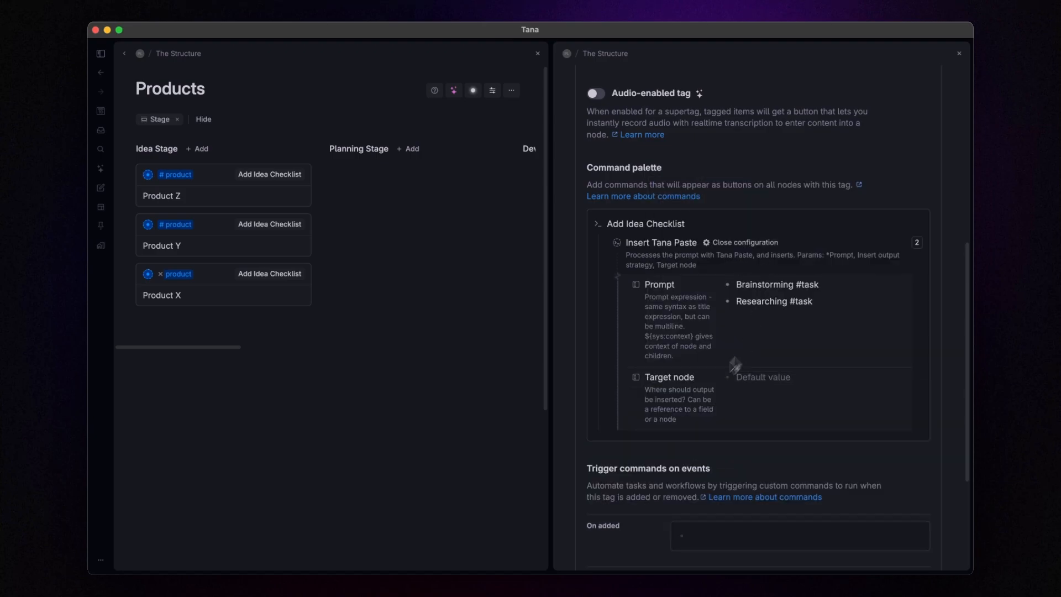
Copy the Checklist field from the product supertag's default content and paste it as Insert Tana Paste's Target node
{"action": "scroll", "coordinate": [717, 369], "scroll_direction": "up", "scroll_amount": 10}
{"action": "left_click", "coordinate": [647, 175]}
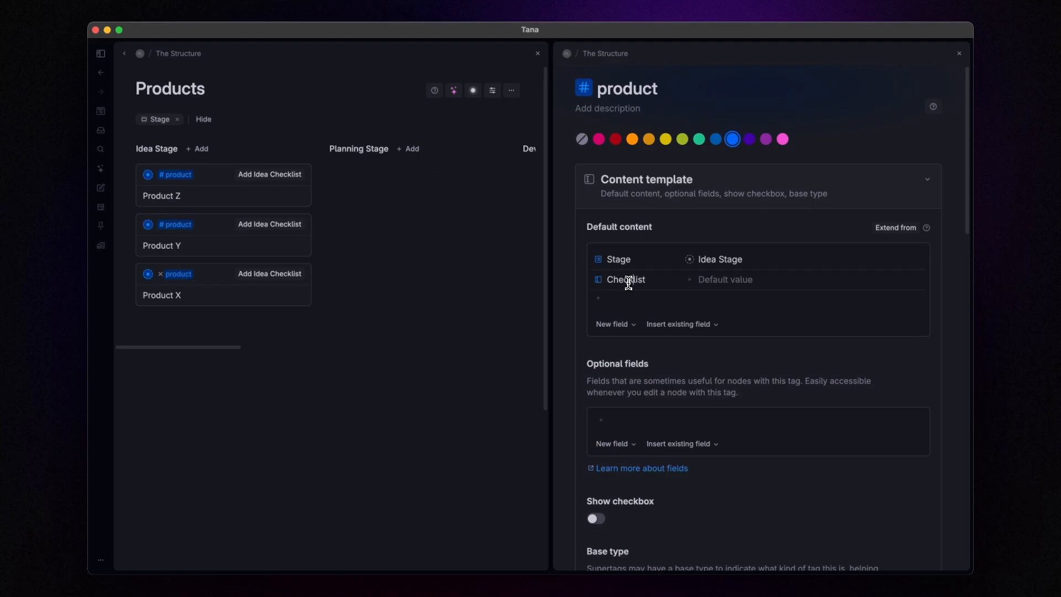
{"action": "key", "text": "super+c"}
{"action": "scroll", "coordinate": [672, 299], "scroll_direction": "down", "scroll_amount": 15}
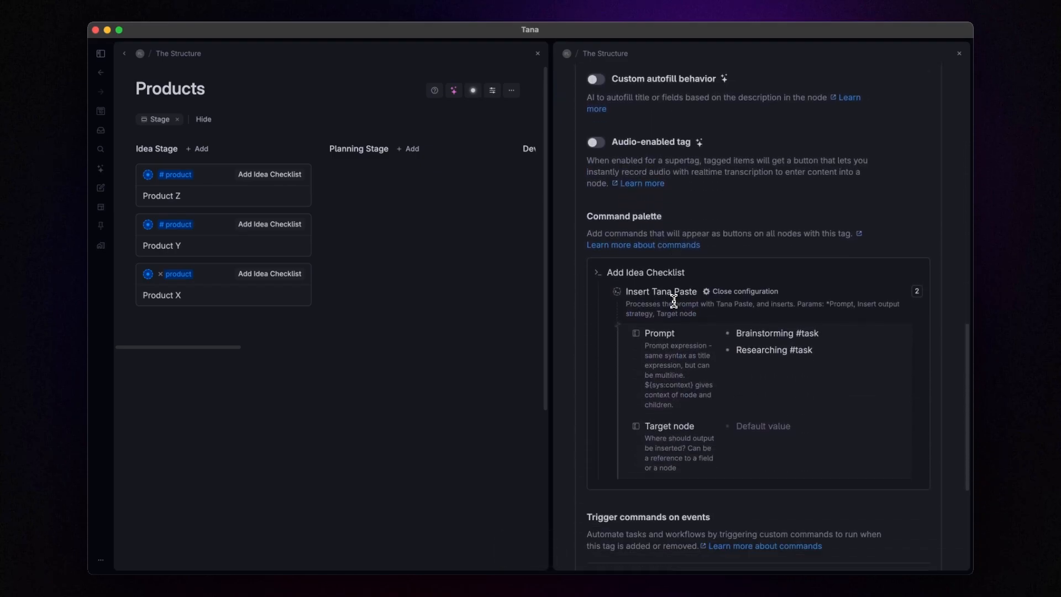
{"action": "scroll", "coordinate": [674, 301], "scroll_direction": "down", "scroll_amount": 5}
{"action": "left_click", "coordinate": [758, 198]}
{"action": "key", "text": "super+v"}
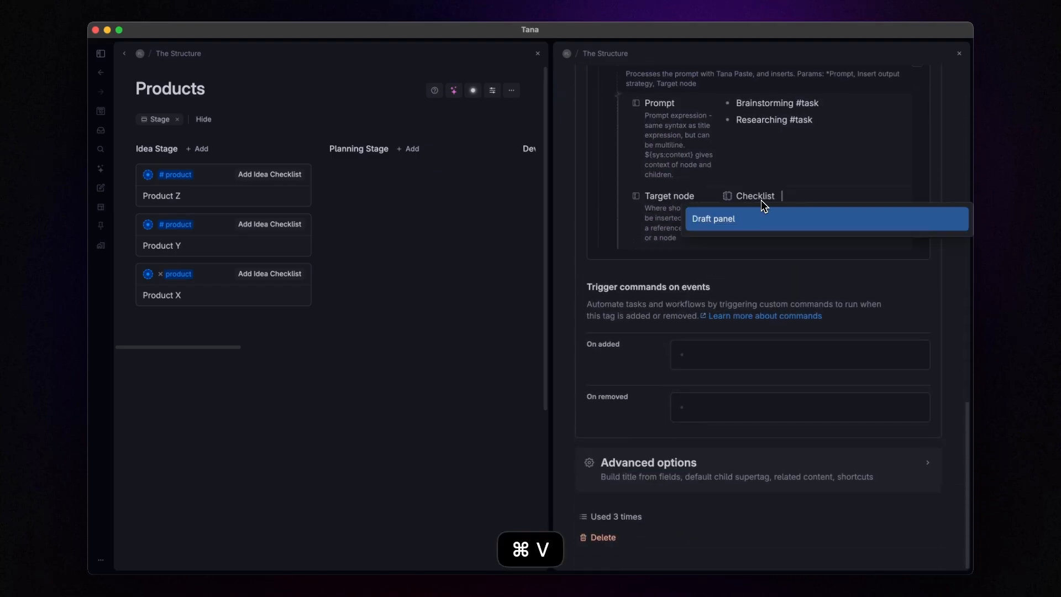
{"action": "left_click", "coordinate": [665, 238]}
Expand the Product Z card in Idea Stage and run its Add Idea Checklist command
{"action": "scroll", "coordinate": [676, 233], "scroll_direction": "up", "scroll_amount": 3}
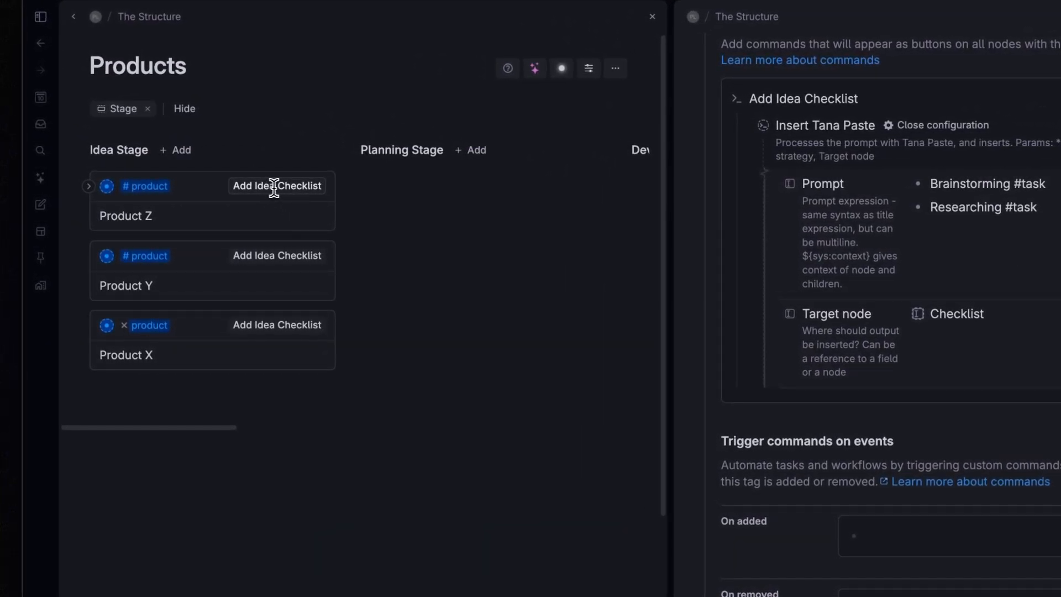
{"action": "left_click", "coordinate": [88, 186]}
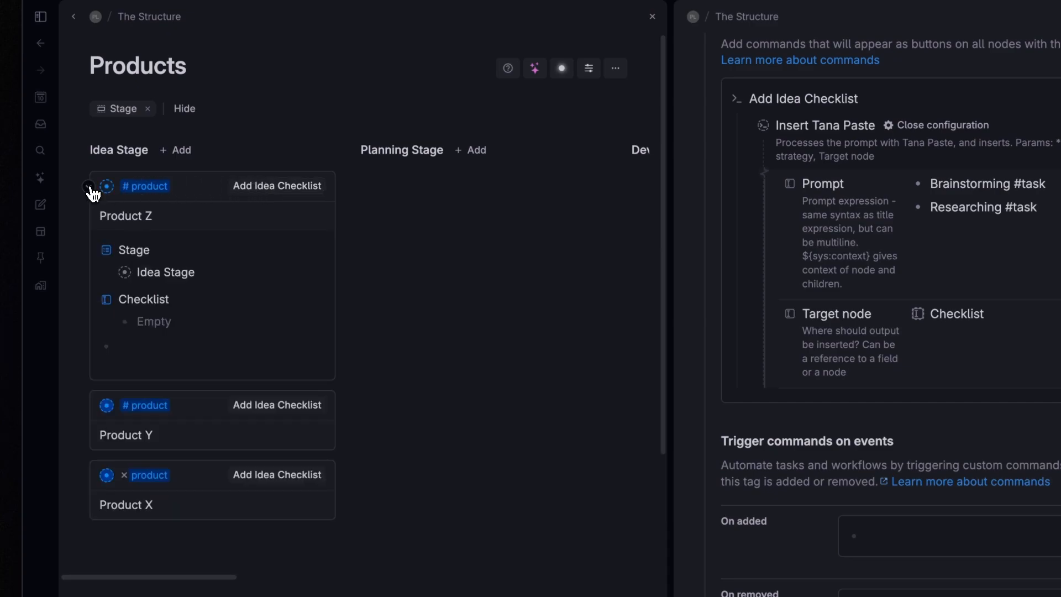
{"action": "left_click", "coordinate": [258, 191]}
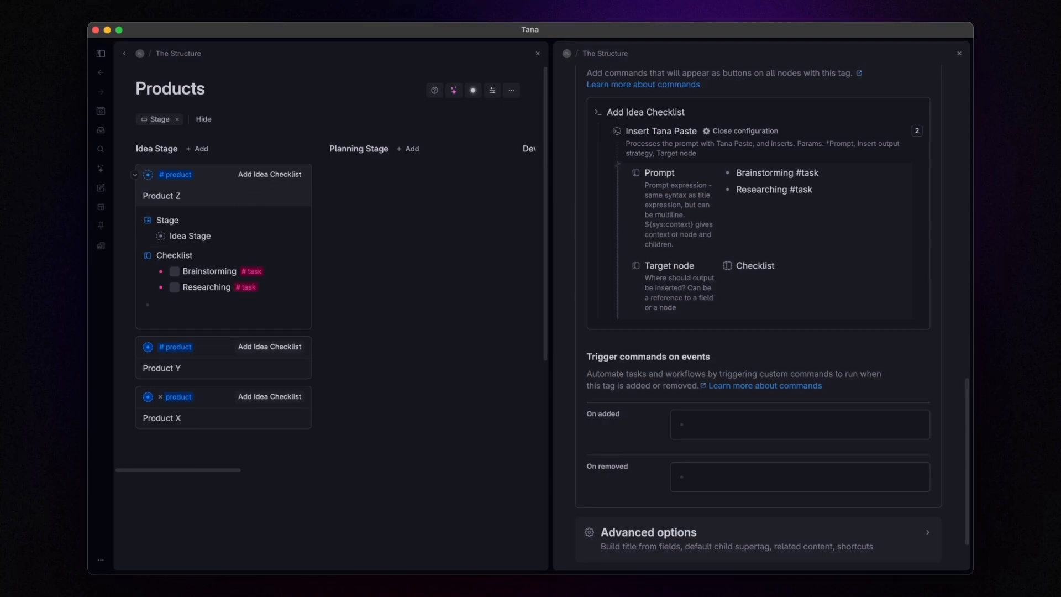
Add a field named Idea to the product supertag's default content and set its field type to Checkbox
{"action": "scroll", "coordinate": [683, 241], "scroll_direction": "up", "scroll_amount": 15}
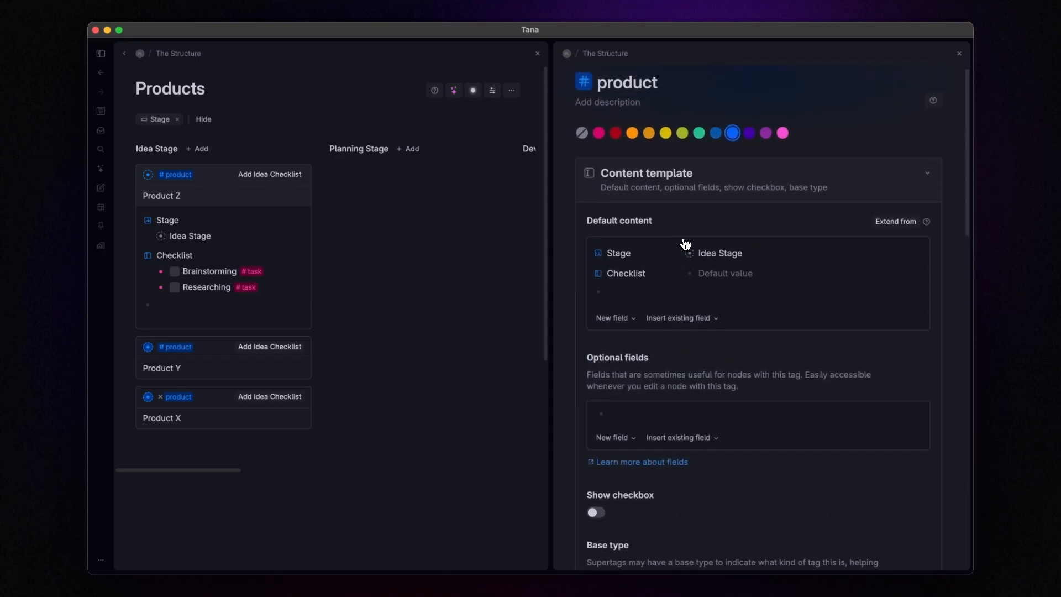
{"action": "left_click", "coordinate": [632, 291]}
{"action": "type", "text": ">Idea"}
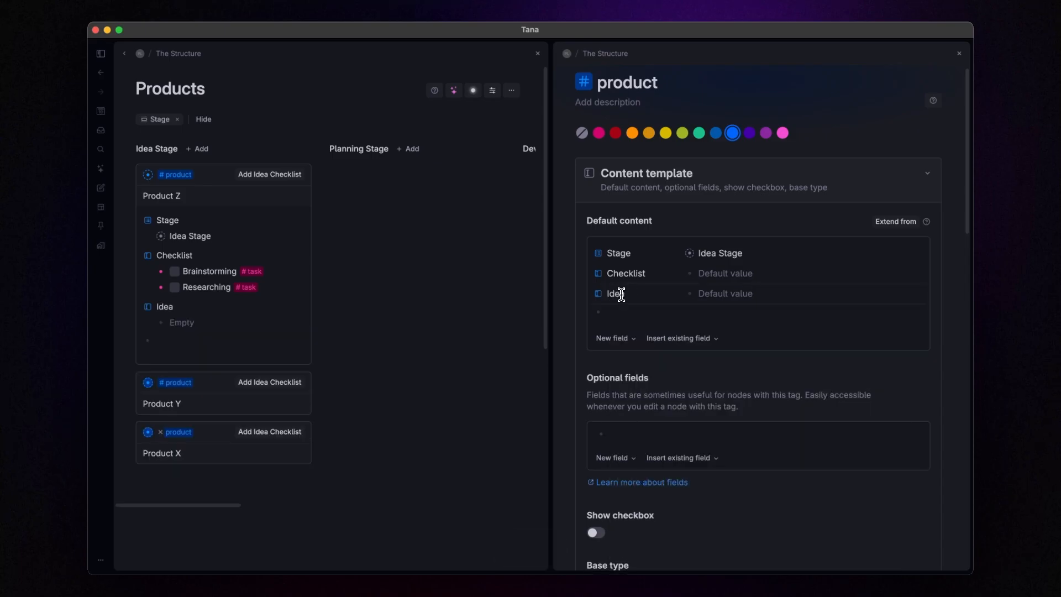
{"action": "left_click", "coordinate": [599, 295]}
{"action": "left_click", "coordinate": [820, 148]}
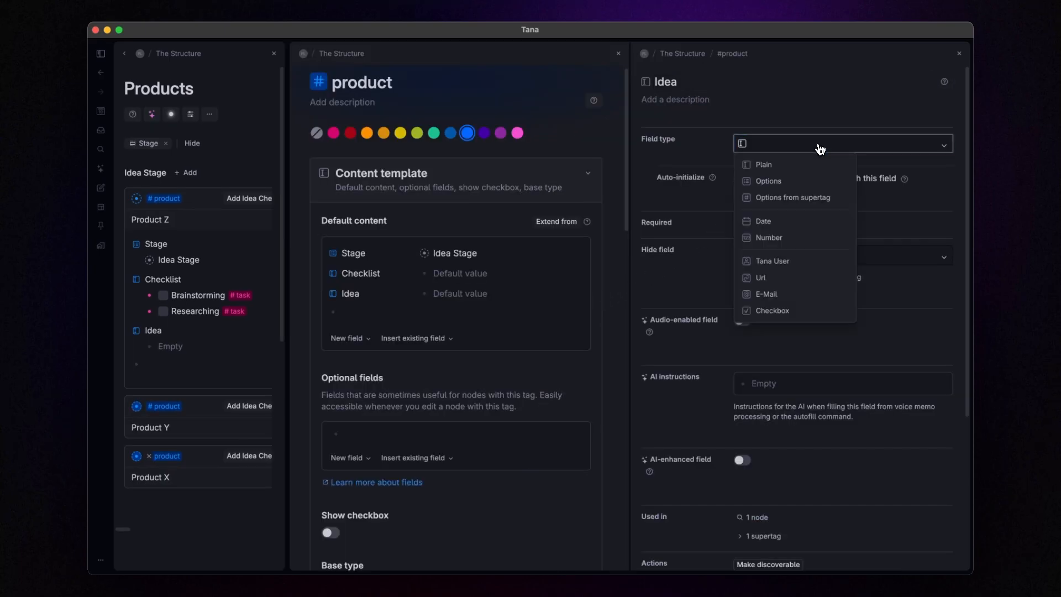
{"action": "left_click", "coordinate": [771, 311]}
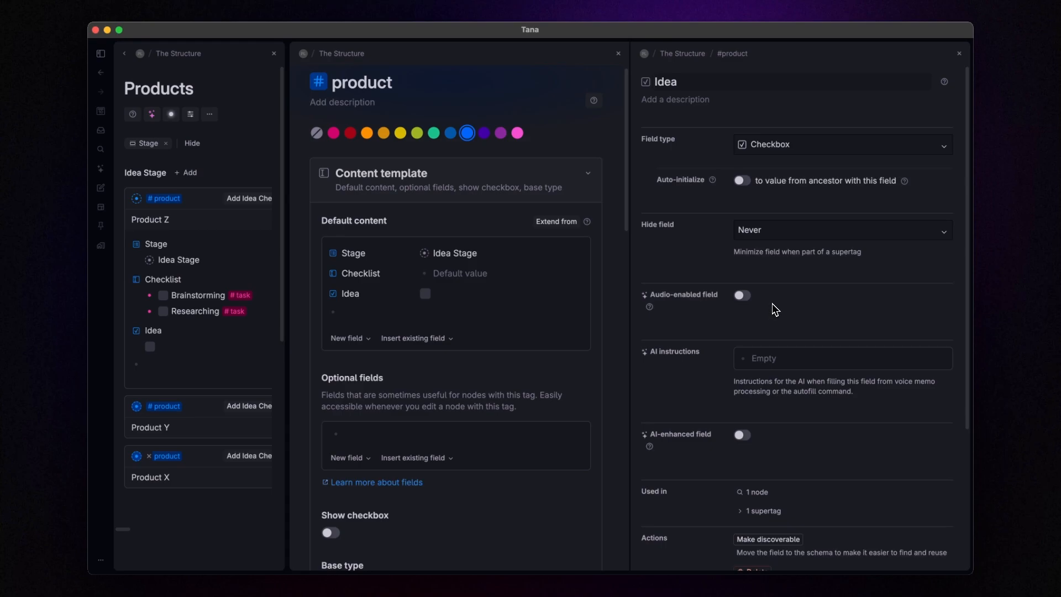
Set the Idea field's Hide field option to Always and close its configuration
{"action": "left_click", "coordinate": [771, 237]}
{"action": "left_click", "coordinate": [765, 317]}
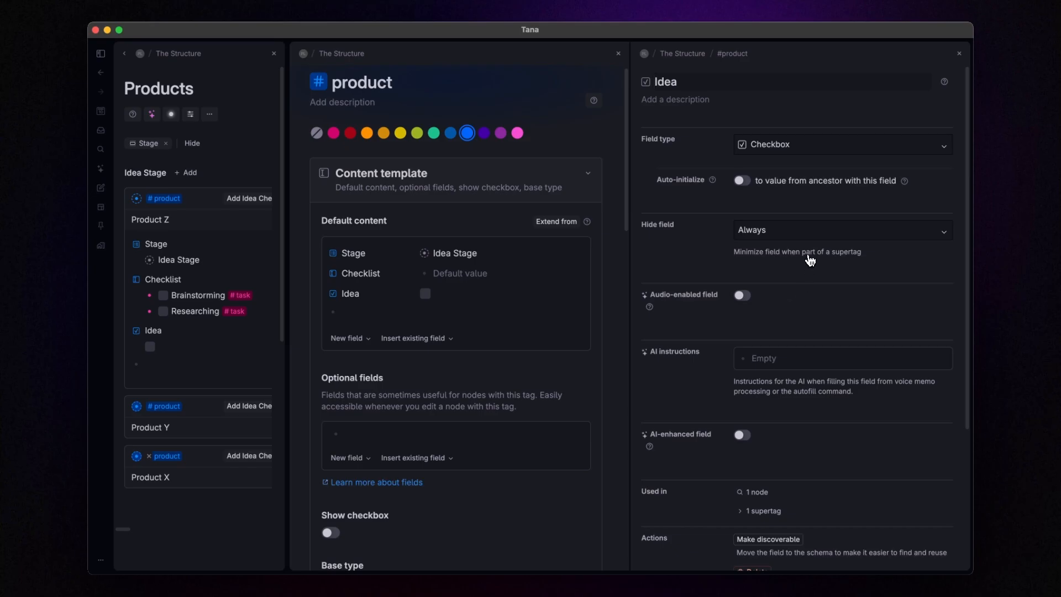
{"action": "left_click", "coordinate": [960, 53]}
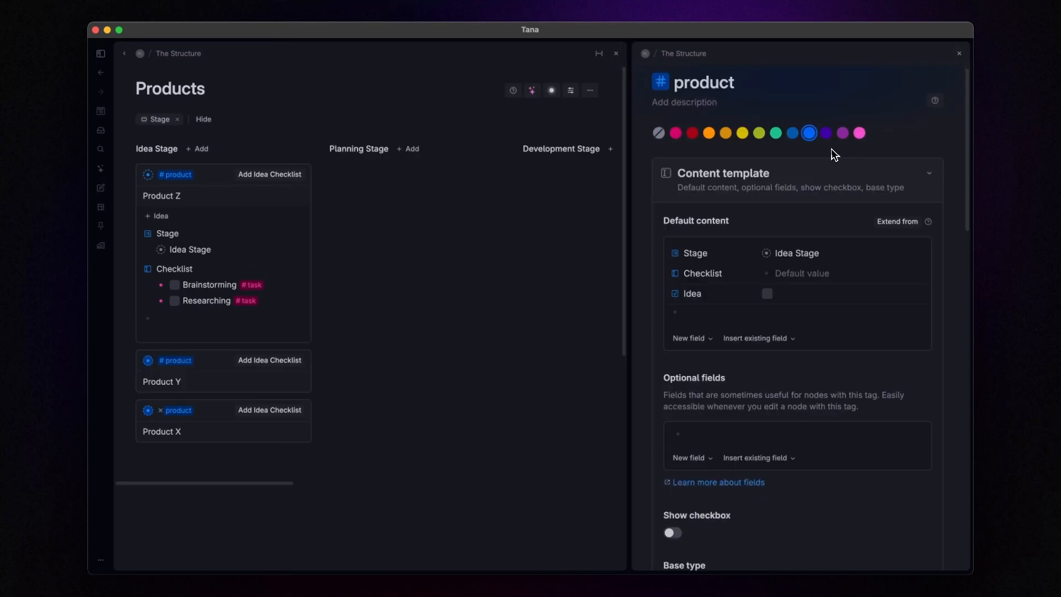
Collapse the Insert Tana Paste configuration and add a Node filter parameter above it in Add Idea Checklist
{"action": "scroll", "coordinate": [821, 155], "scroll_direction": "down", "scroll_amount": 15}
{"action": "scroll", "coordinate": [825, 159], "scroll_direction": "down", "scroll_amount": 1}
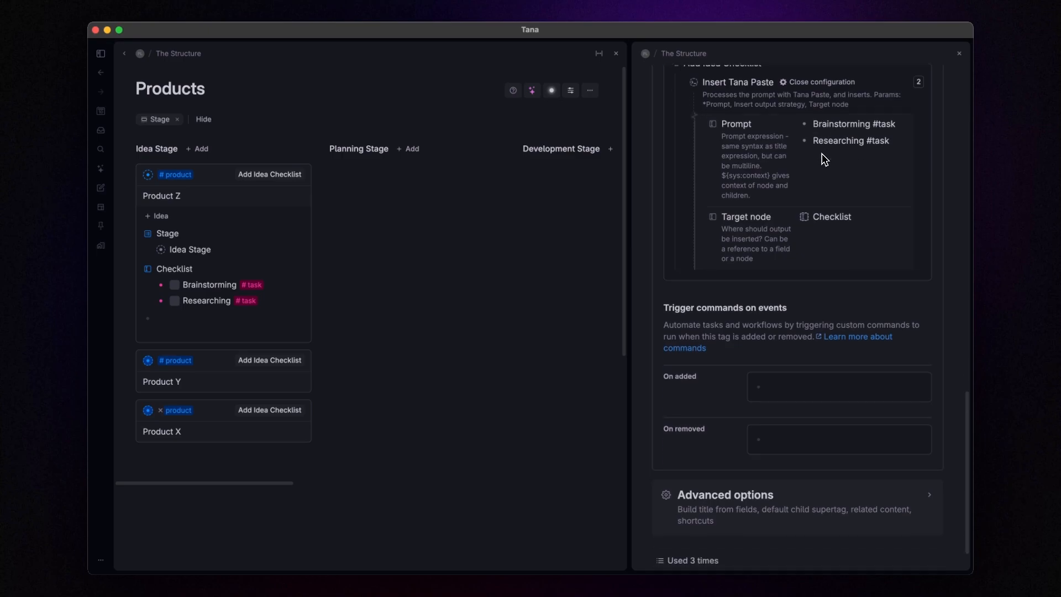
{"action": "scroll", "coordinate": [825, 159], "scroll_direction": "up", "scroll_amount": 1}
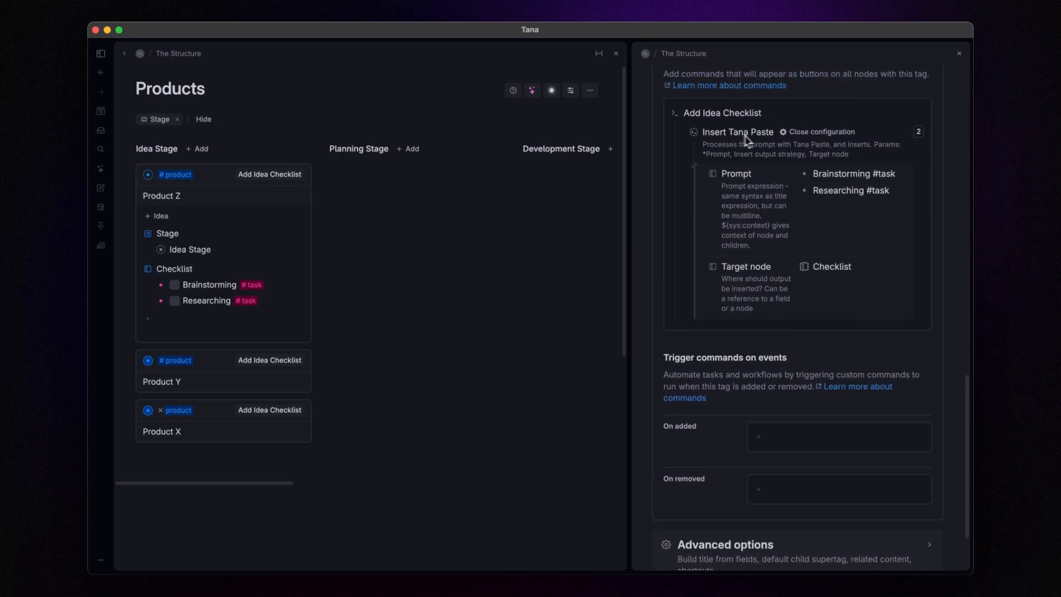
{"action": "left_click", "coordinate": [818, 131]}
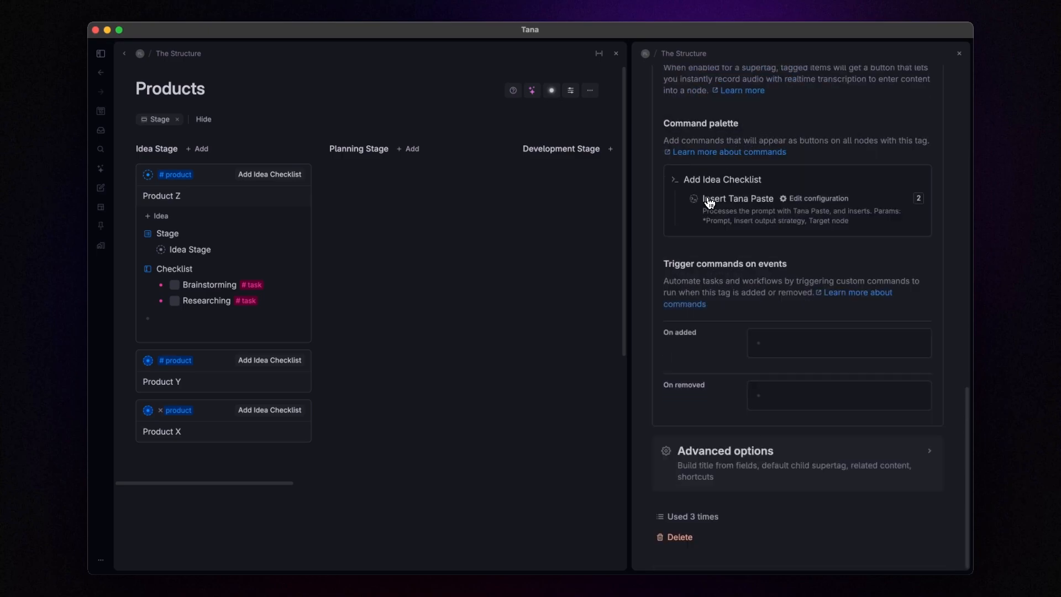
{"action": "key", "text": "Return"}
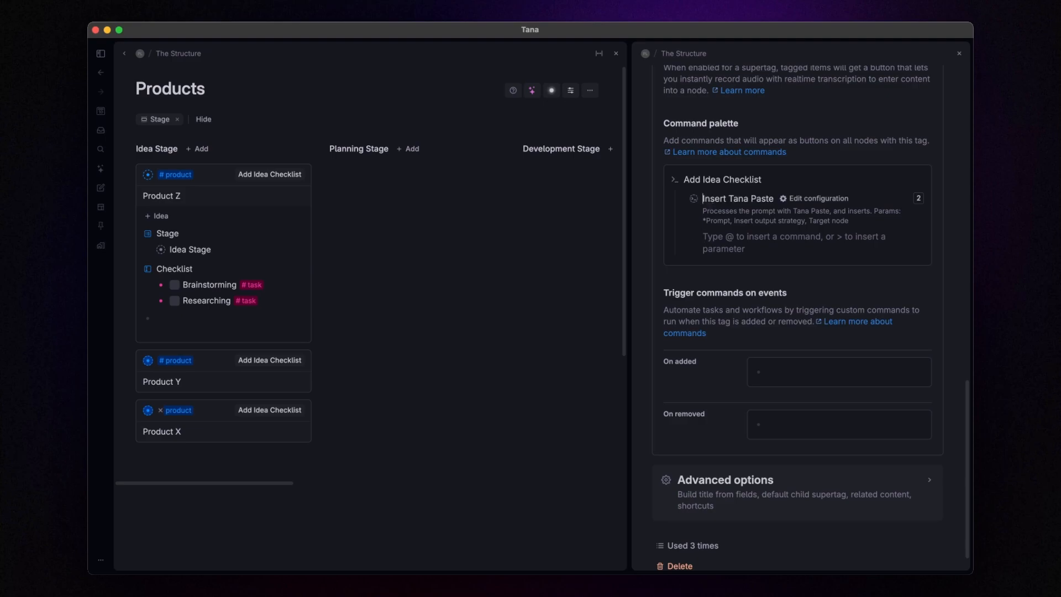
{"action": "key", "text": "Return"}
{"action": "key", "text": "shift+greater"}
{"action": "type", "text": "No"}
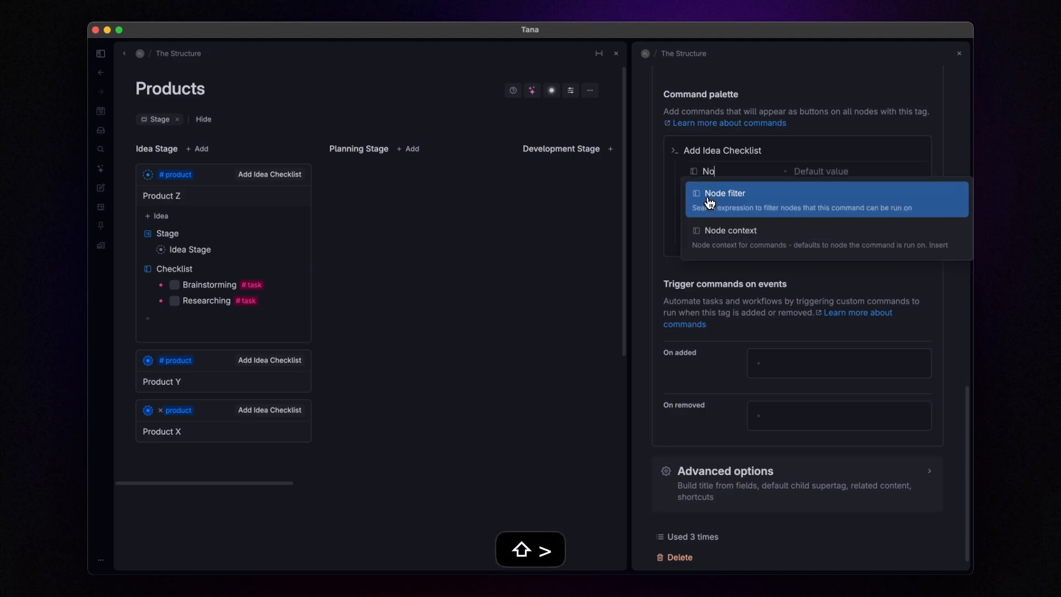
{"action": "left_click", "coordinate": [709, 203]}
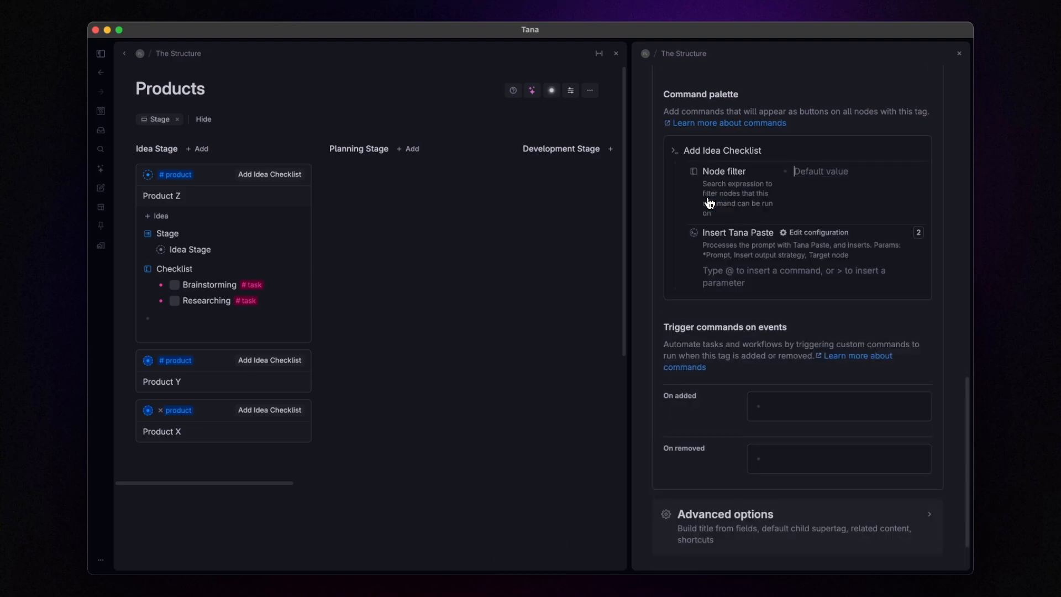
Define the Node filter with two conditions: Stage set to Idea Stage and Idea set to No
{"action": "key", "text": "shift+greater"}
{"action": "type", "text": "Stage"}
{"action": "key", "text": "Return"}
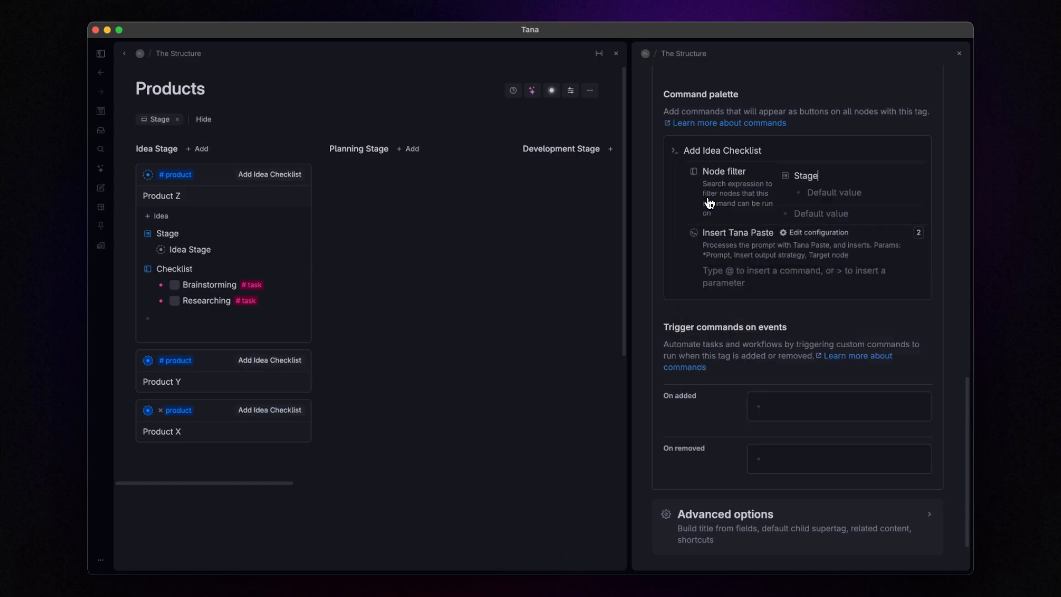
{"action": "key", "text": "Return"}
{"action": "key", "text": "shift+greater"}
{"action": "type", "text": "Idea Stage"}
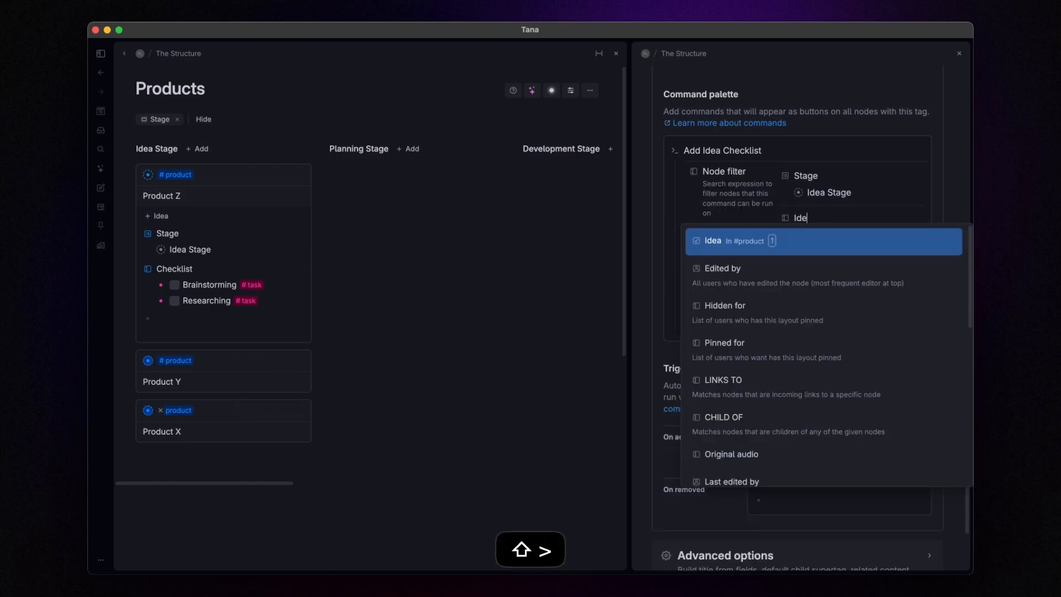
{"action": "key", "text": "Return"}
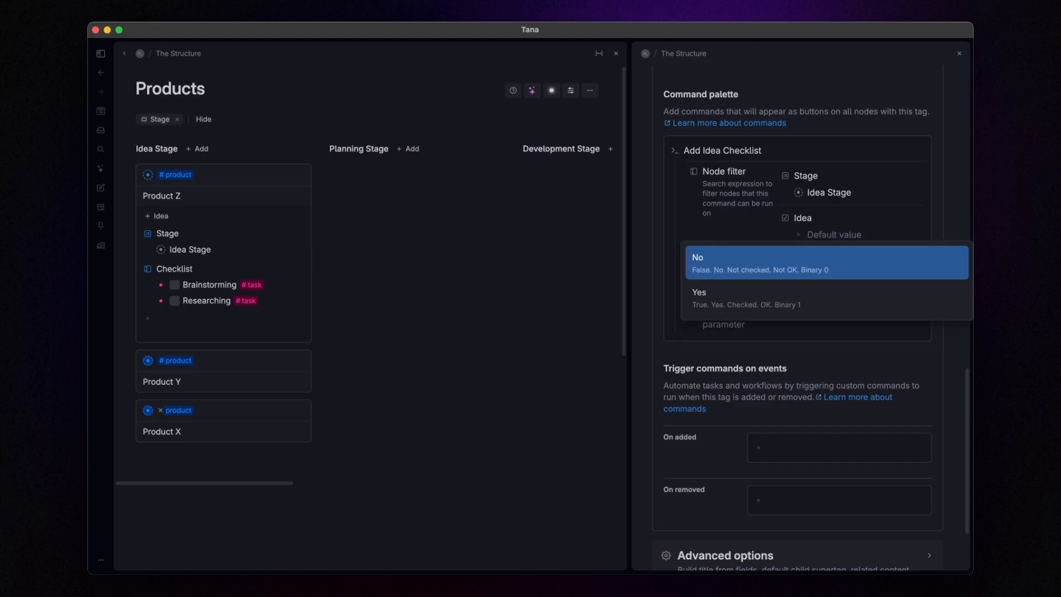
{"action": "key", "text": "Return"}
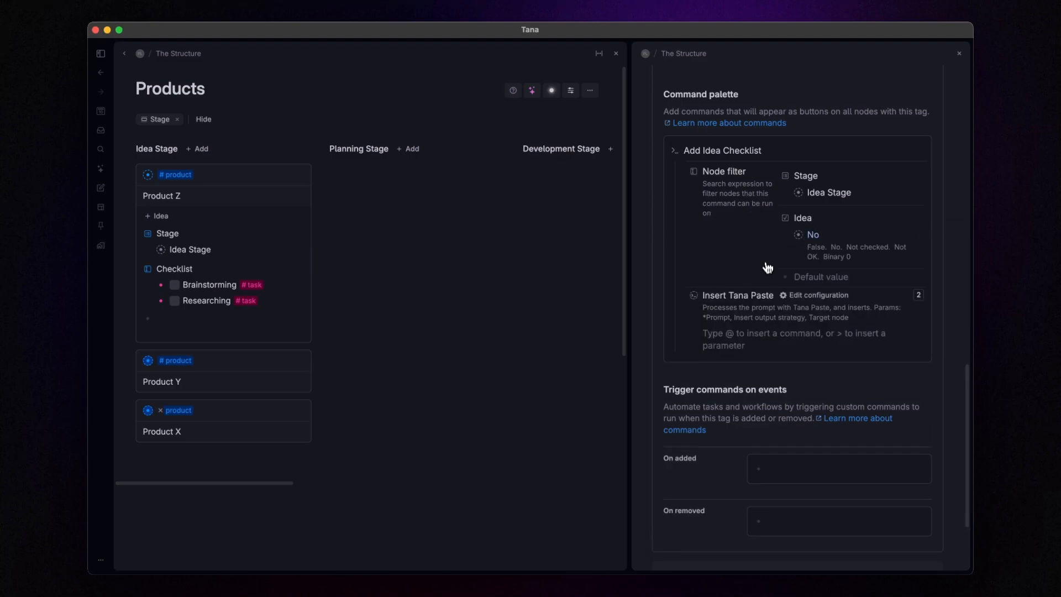
Add a Set field values command below Insert Tana Paste, with the Idea checkbox ticked under Fields to set
{"action": "left_click", "coordinate": [717, 345]}
{"action": "type", "text": "@set"}
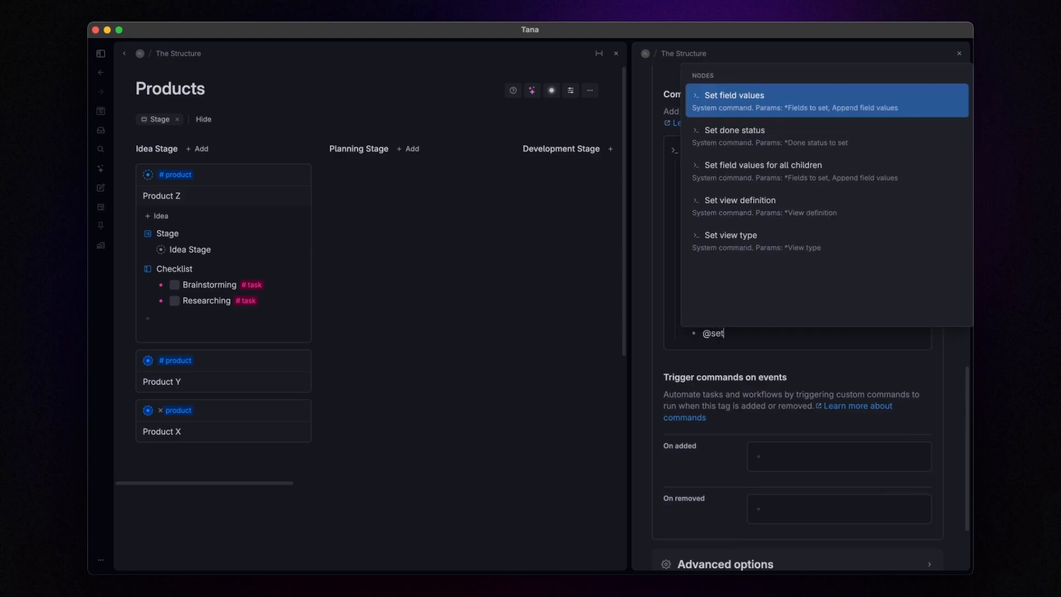
{"action": "key", "text": "Return"}
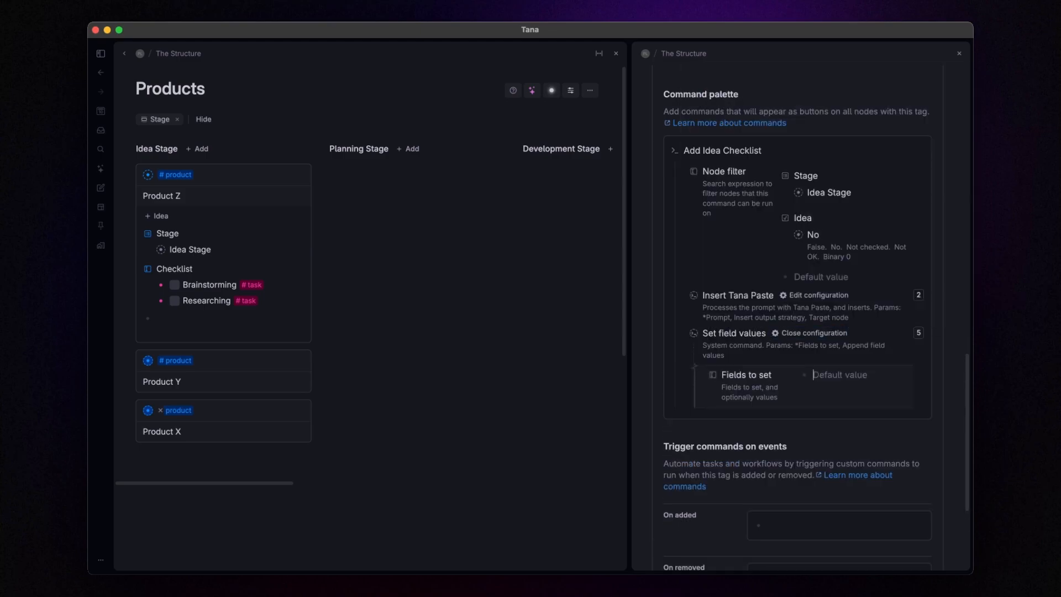
{"action": "type", "text": ">Idea"}
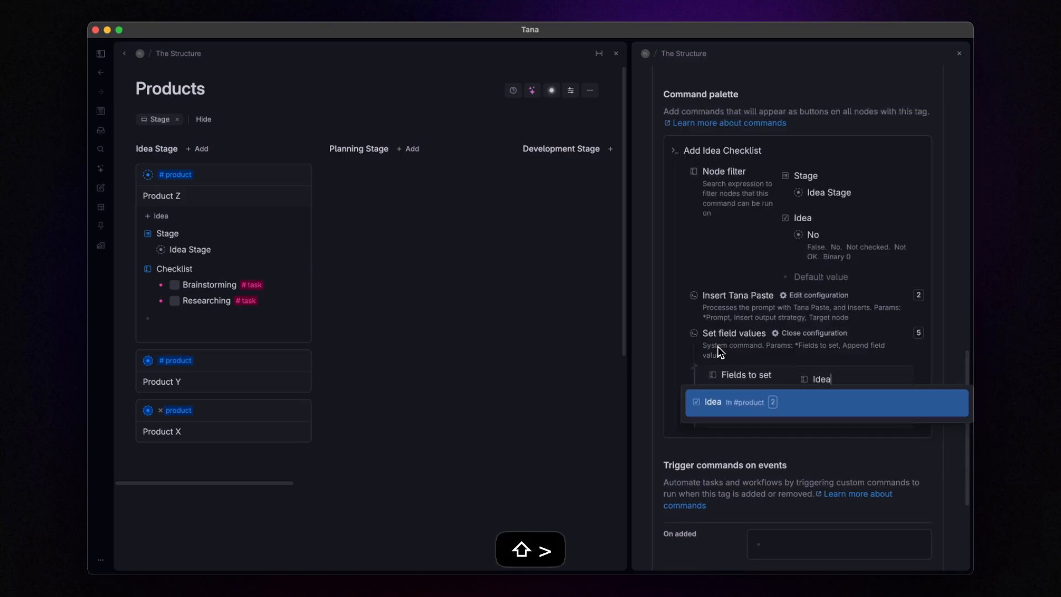
{"action": "key", "text": "Return"}
{"action": "key", "text": "super+Return"}
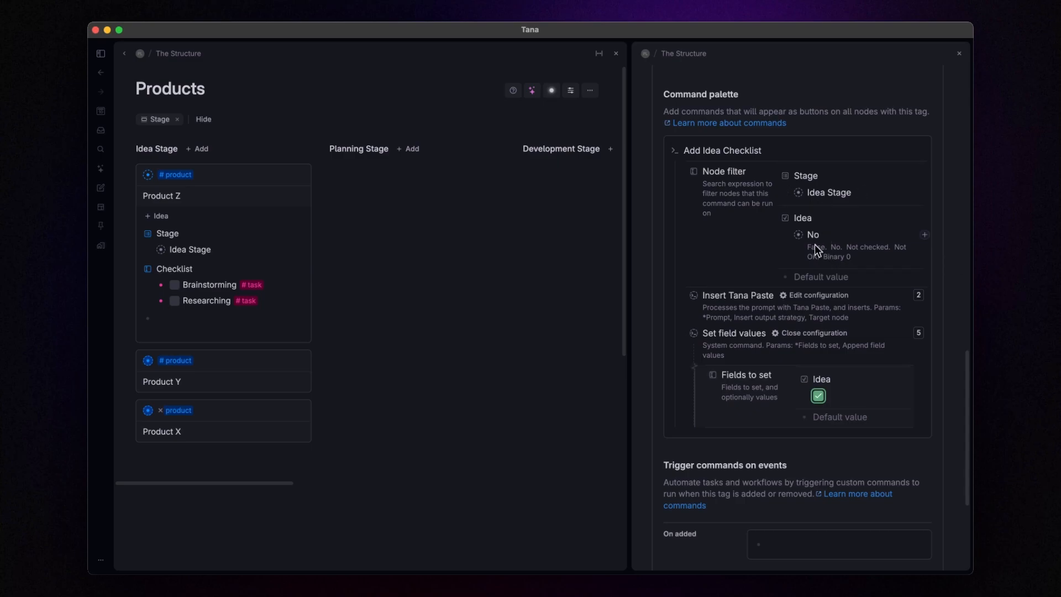
Expand the Insert Tana Paste configuration and review the whole Add Idea Checklist command setup
{"action": "left_click", "coordinate": [816, 295]}
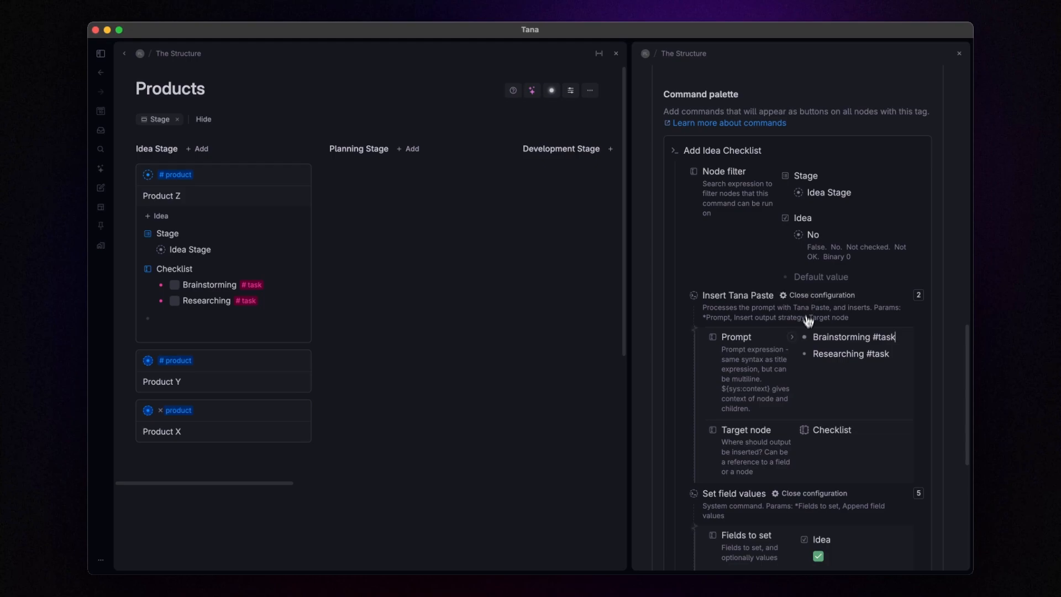
{"action": "scroll", "coordinate": [808, 344], "scroll_direction": "down", "scroll_amount": 3}
{"action": "scroll", "coordinate": [808, 346], "scroll_direction": "down", "scroll_amount": 1}
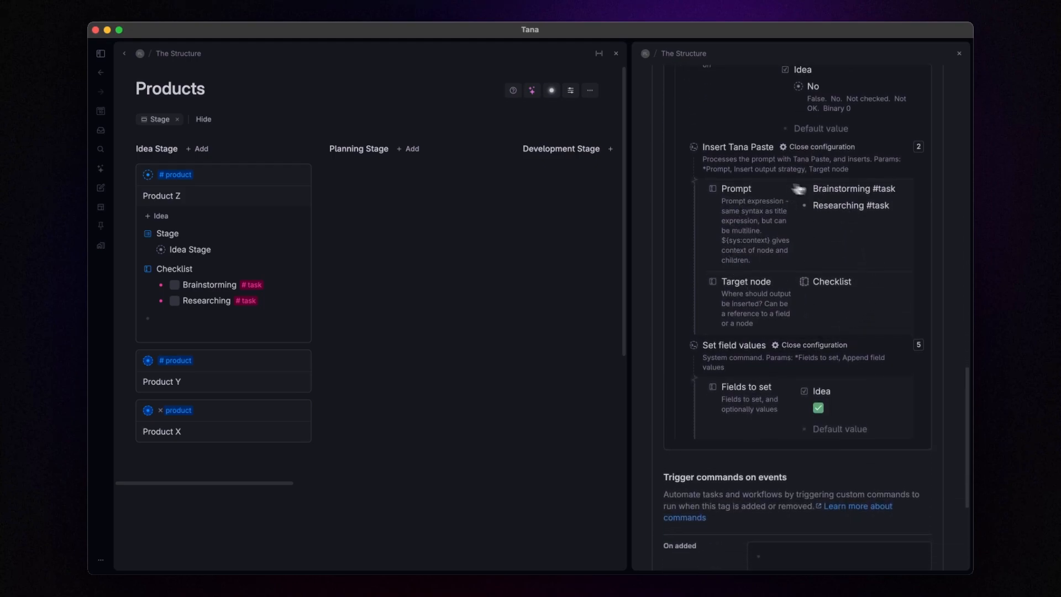
{"action": "scroll", "coordinate": [844, 311], "scroll_direction": "down", "scroll_amount": 3}
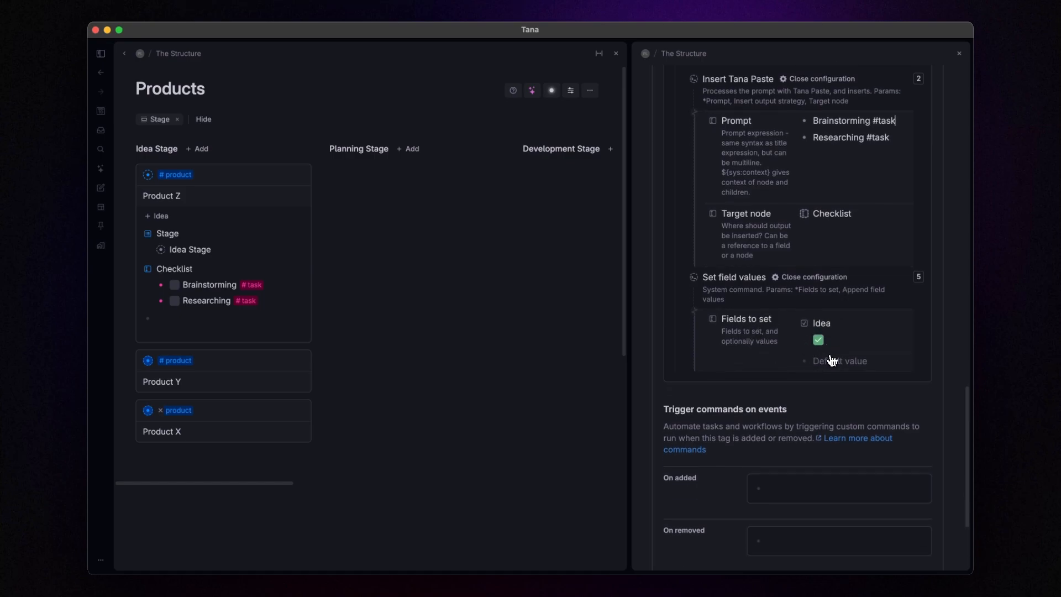
{"action": "scroll", "coordinate": [834, 361], "scroll_direction": "up", "scroll_amount": 5}
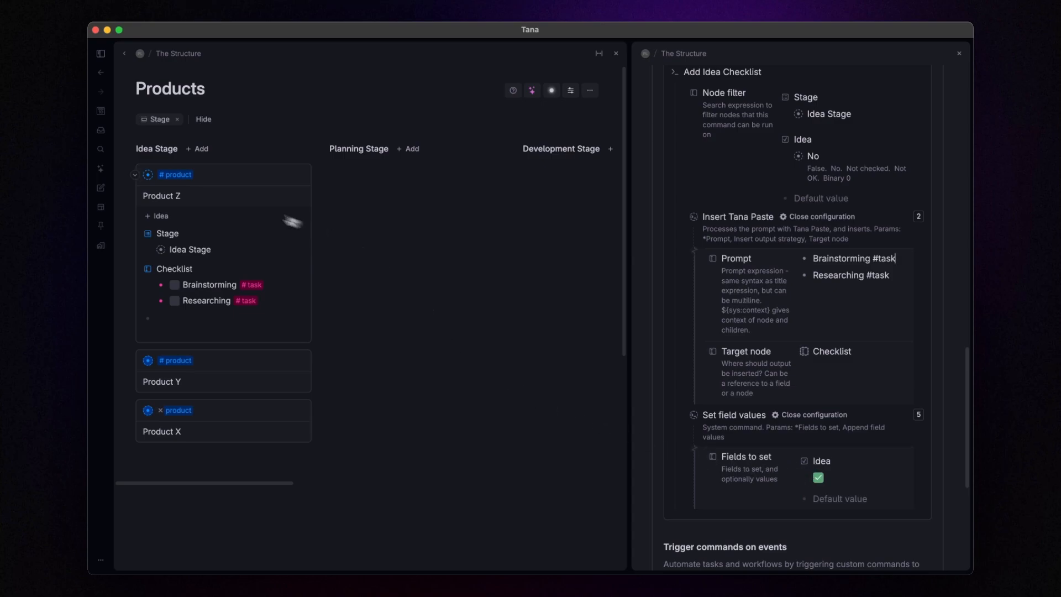
Show the hidden Idea field on the Product Z card, run Add Idea Checklist on it, and collapse the card
{"action": "left_click", "coordinate": [160, 216]}
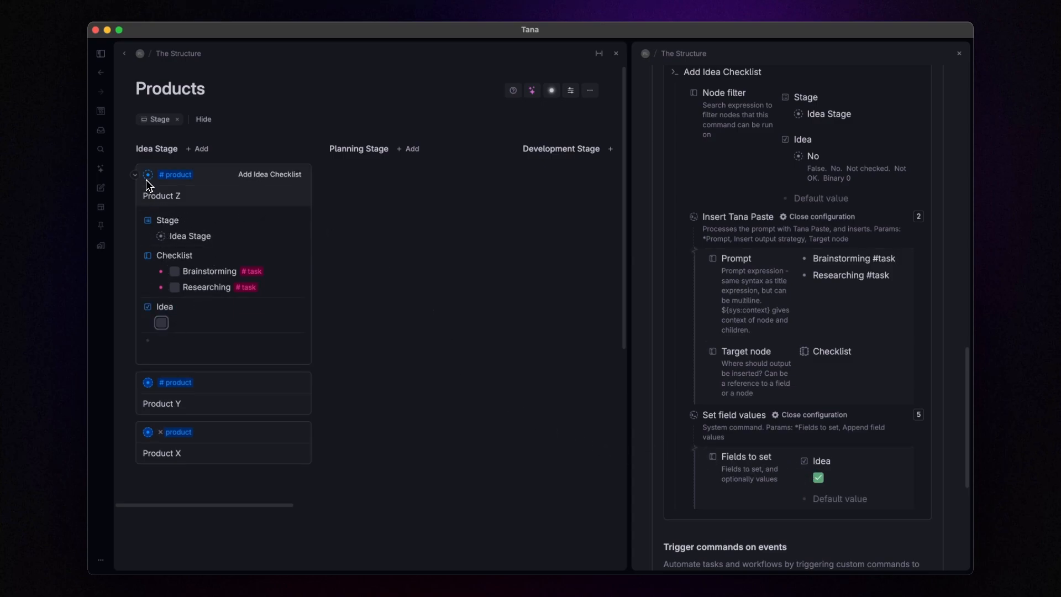
{"action": "left_click", "coordinate": [136, 176]}
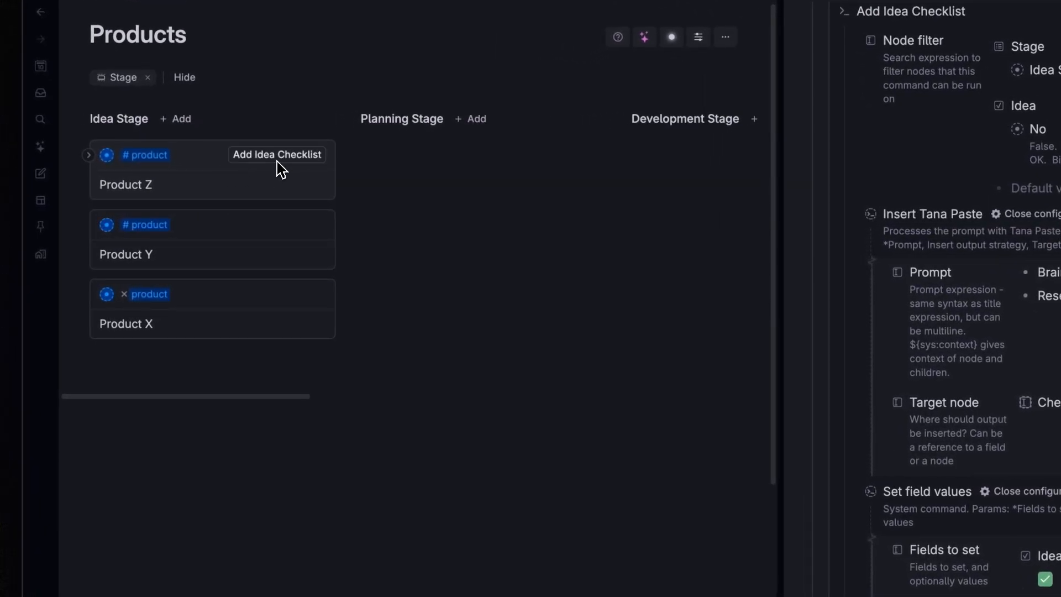
{"action": "left_click", "coordinate": [89, 158]}
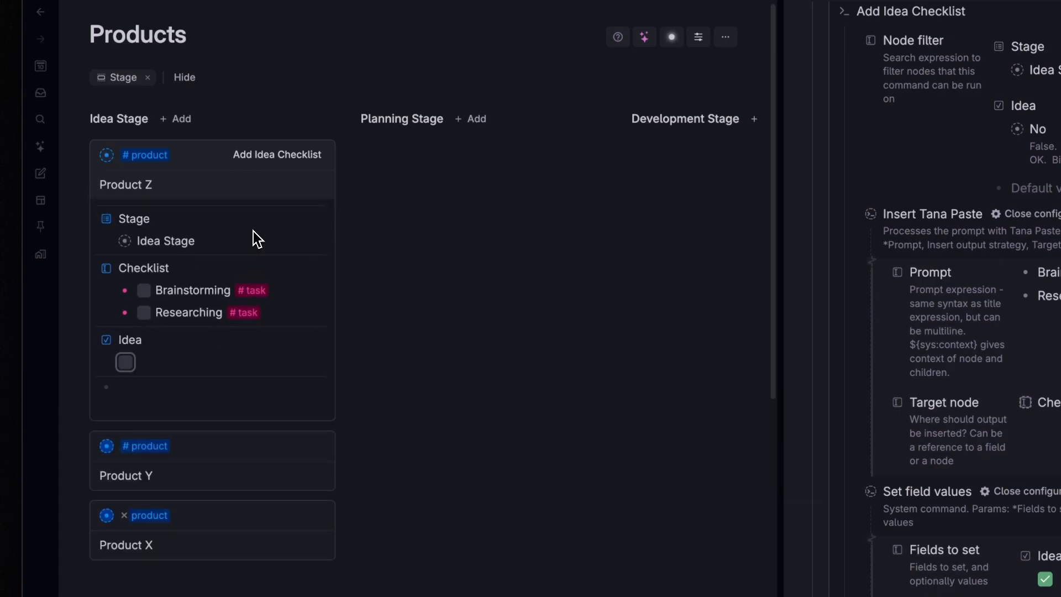
{"action": "left_click", "coordinate": [284, 155]}
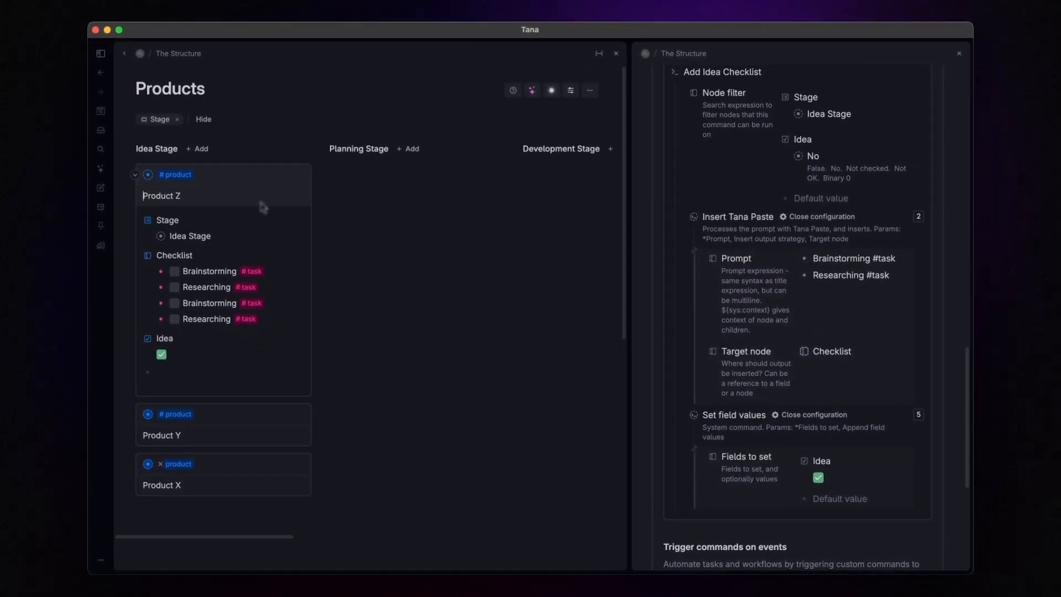
{"action": "left_click", "coordinate": [135, 175]}
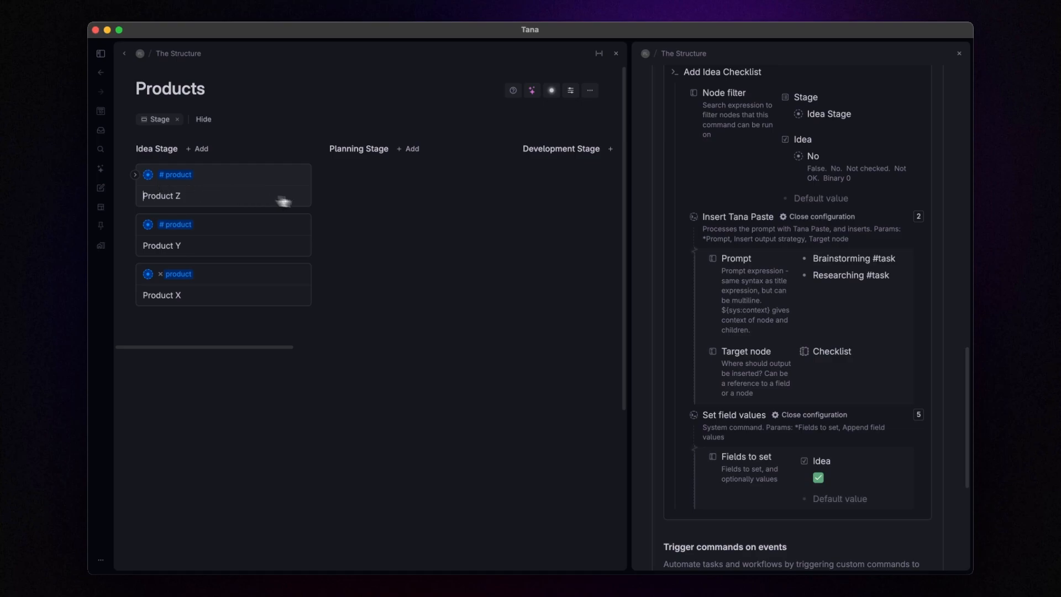
Close the Insert Tana Paste and Set field values configurations and collapse the Add Idea Checklist command
{"action": "left_click", "coordinate": [784, 216]}
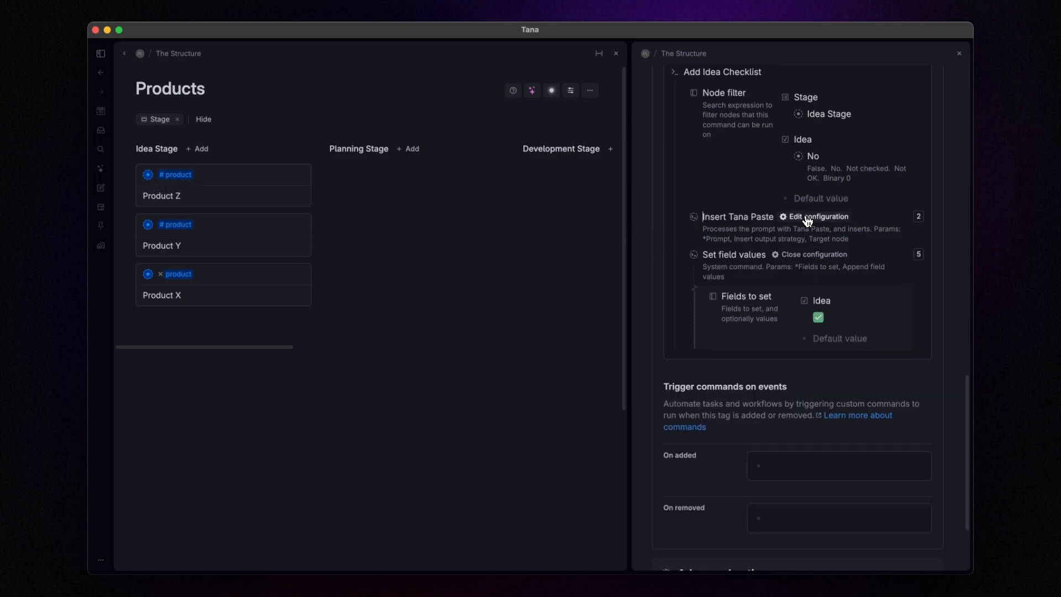
{"action": "scroll", "coordinate": [740, 216], "scroll_direction": "up", "scroll_amount": 1}
{"action": "left_click", "coordinate": [790, 278]}
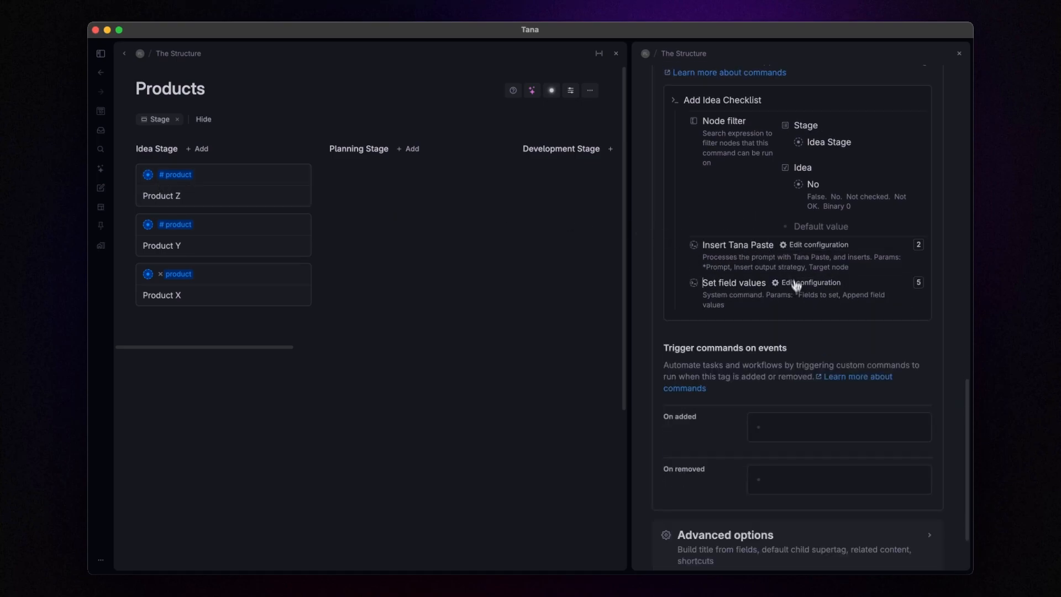
{"action": "left_click", "coordinate": [672, 103]}
Add a Planning field to the product supertag's default content, with type Checkbox and Hide field set to Always
{"action": "scroll", "coordinate": [729, 208], "scroll_direction": "up", "scroll_amount": 10}
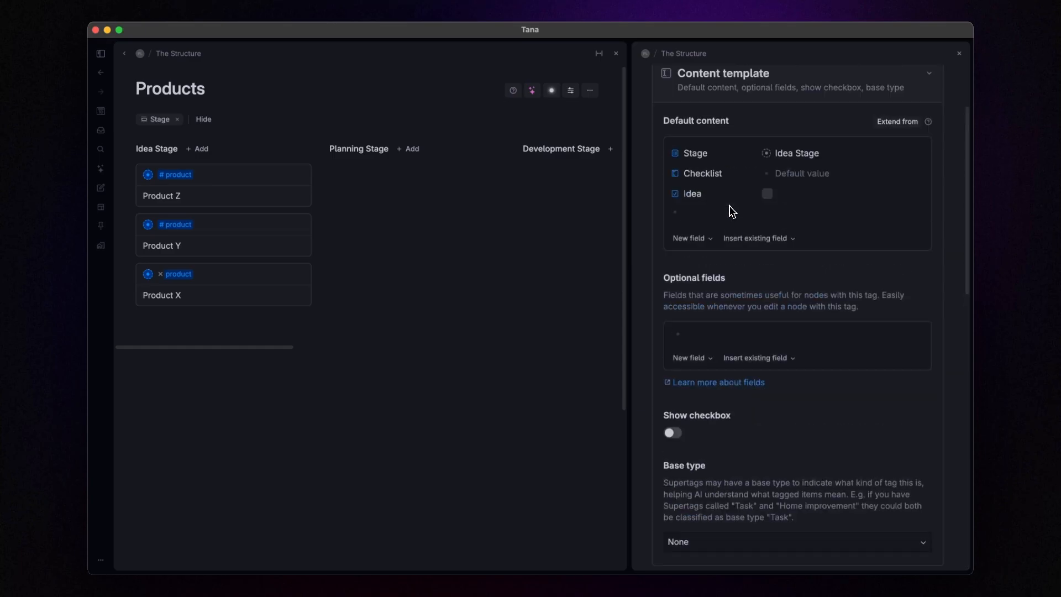
{"action": "type", "text": "Planning"}
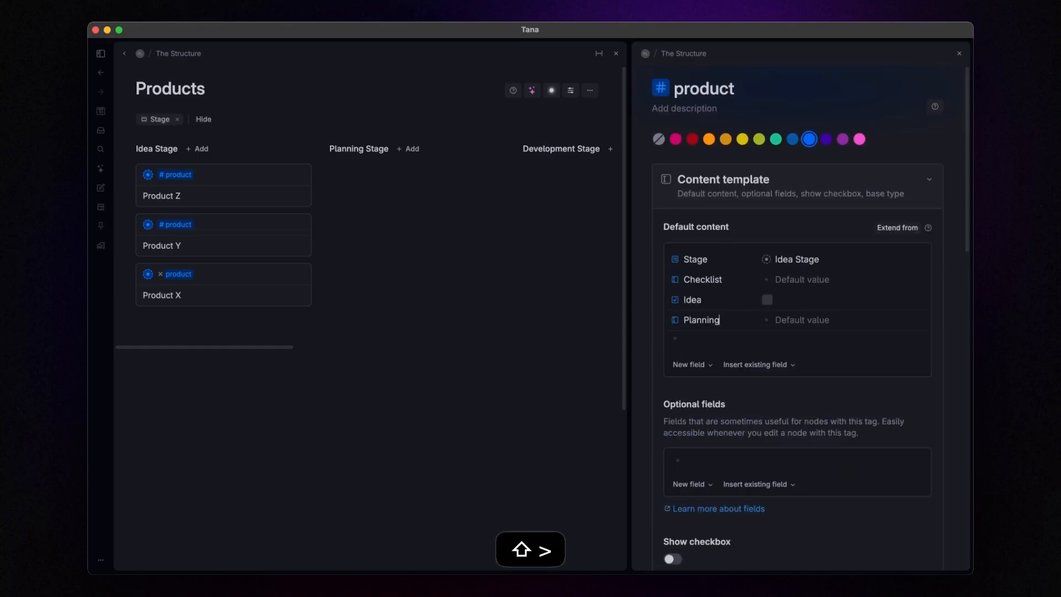
{"action": "left_click", "coordinate": [676, 320]}
{"action": "left_click", "coordinate": [758, 145]}
{"action": "left_click", "coordinate": [772, 310]}
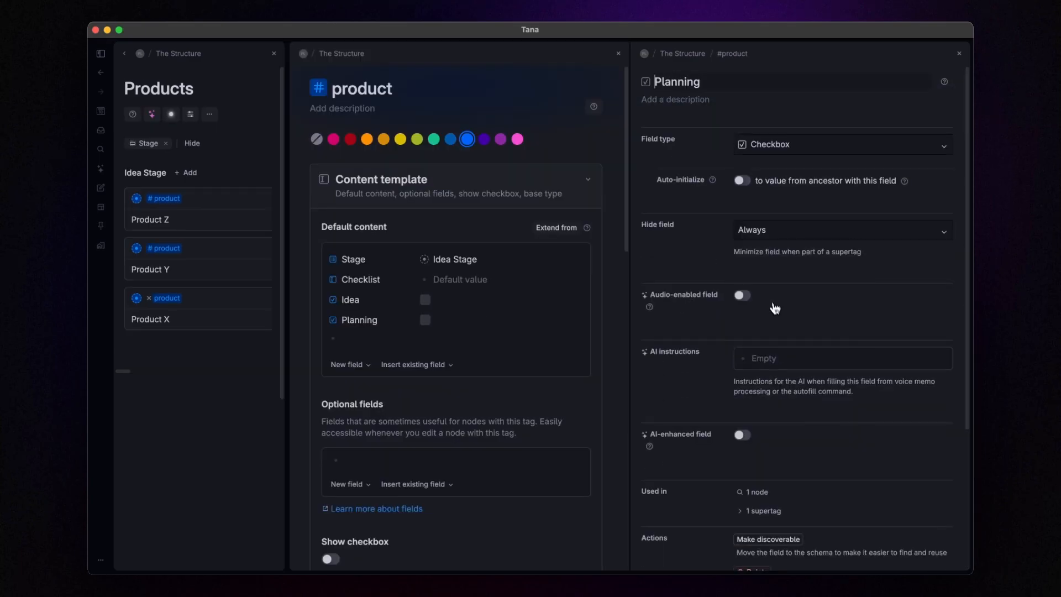
{"action": "left_click", "coordinate": [959, 53]}
Add a Development checkbox field below Planning in the default content and set it to be always hidden
{"action": "left_click", "coordinate": [704, 339]}
{"action": "type", "text": ">Development"}
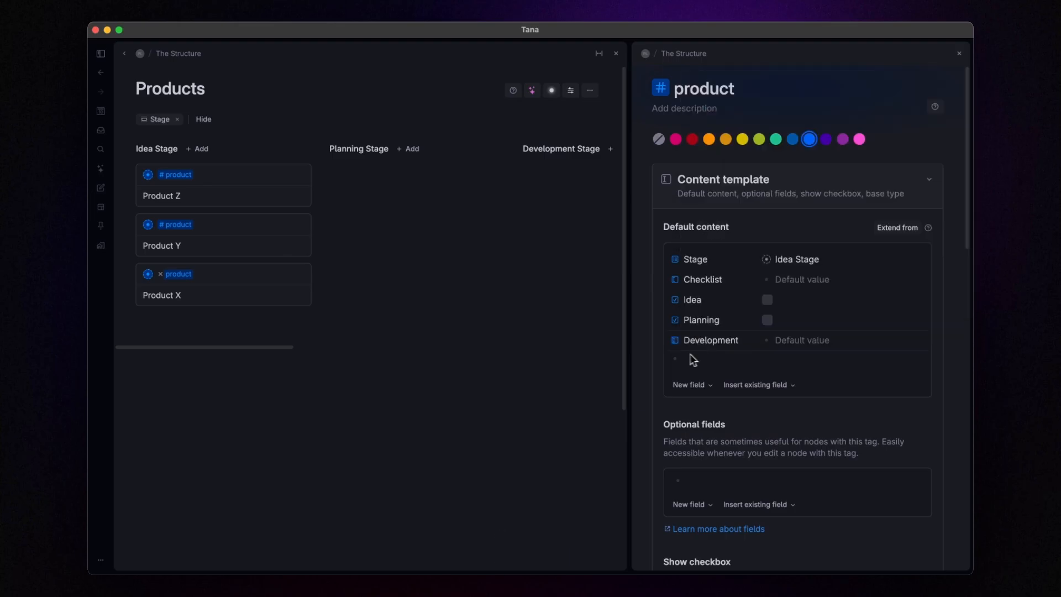
{"action": "left_click", "coordinate": [676, 340]}
{"action": "left_click", "coordinate": [789, 145]}
{"action": "left_click", "coordinate": [785, 295]}
{"action": "left_click", "coordinate": [789, 230]}
{"action": "left_click", "coordinate": [960, 53]}
Add an Implementation checkbox field below Development in the default content and set it to be always hidden
{"action": "left_click", "coordinate": [704, 359]}
{"action": "type", "text": ">Implementation"}
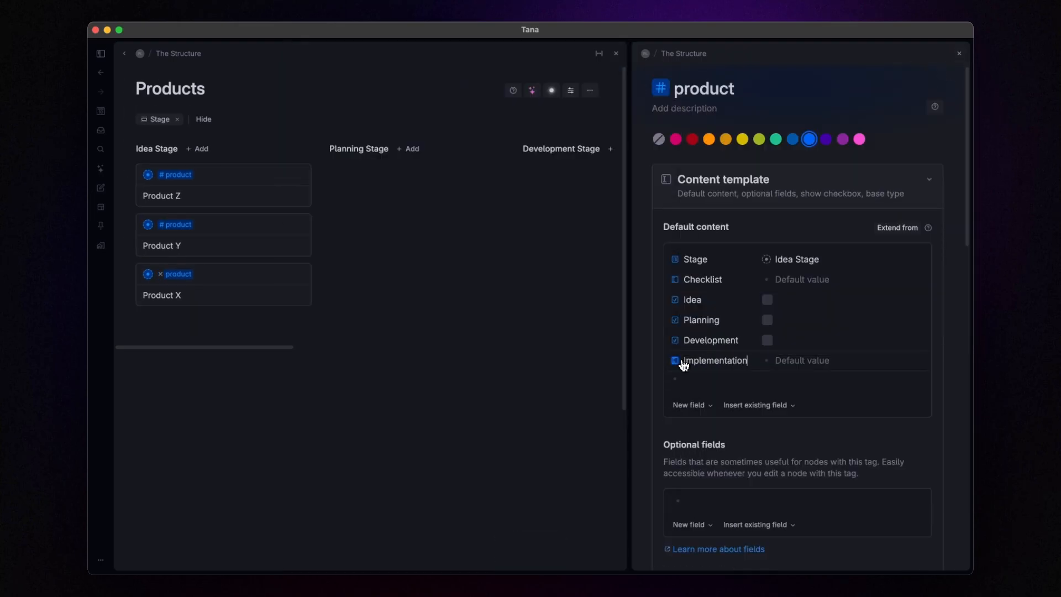
{"action": "left_click", "coordinate": [675, 360]}
{"action": "left_click", "coordinate": [790, 145]}
{"action": "left_click", "coordinate": [796, 310]}
{"action": "left_click", "coordinate": [789, 230]}
{"action": "left_click", "coordinate": [791, 302]}
{"action": "left_click", "coordinate": [959, 53]}
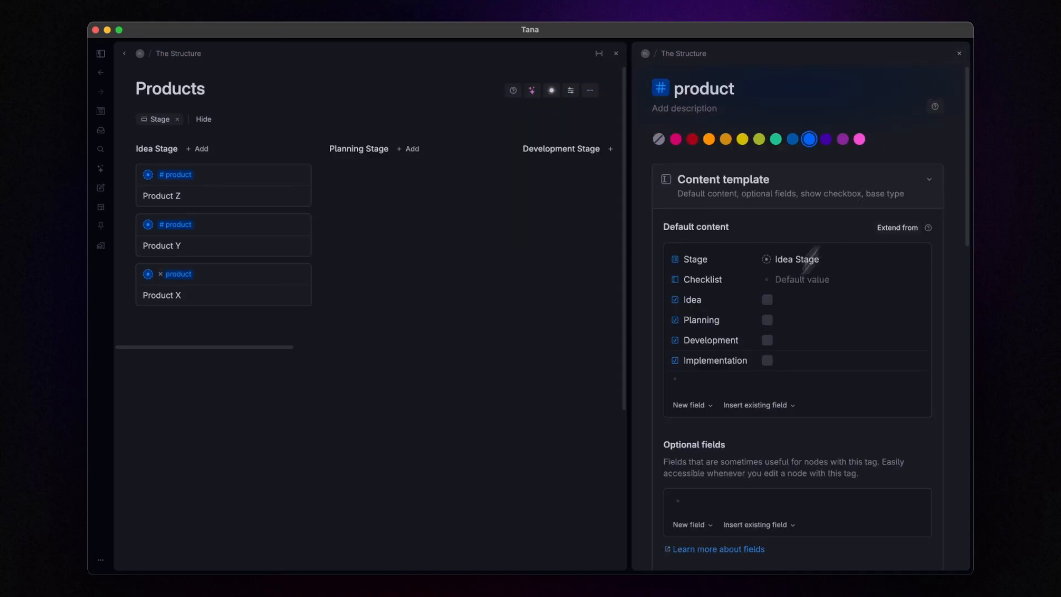
Add a Testing checkbox field below Implementation in the default content and set it to be always hidden
{"action": "left_click", "coordinate": [706, 379]}
{"action": "type", "text": ">Testing"}
{"action": "left_click", "coordinate": [675, 379]}
{"action": "left_click", "coordinate": [789, 145]}
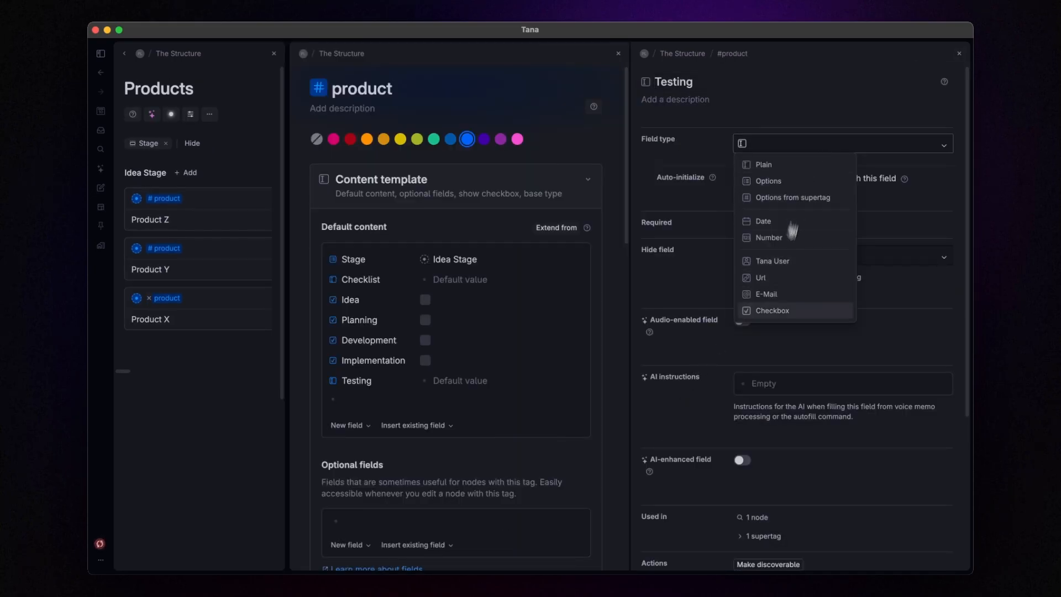
{"action": "left_click", "coordinate": [796, 309]}
{"action": "left_click", "coordinate": [789, 230]}
{"action": "left_click", "coordinate": [795, 265]}
{"action": "left_click", "coordinate": [959, 53]}
Add a Launch checkbox field below Testing in the default content and set it to be always hidden
{"action": "left_click", "coordinate": [703, 399]}
{"action": "type", "text": ">Launch"}
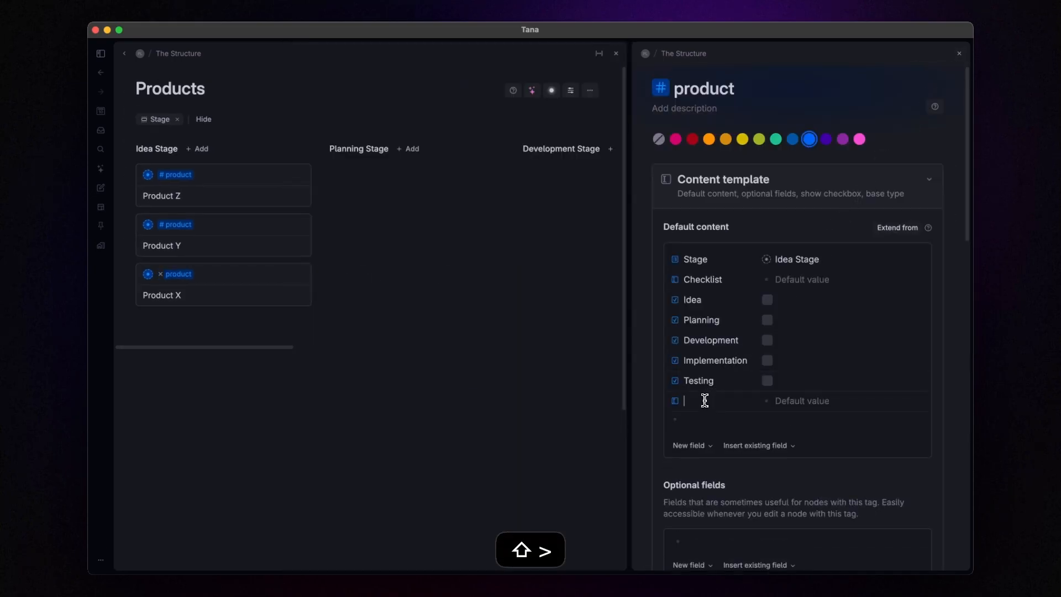
{"action": "left_click", "coordinate": [677, 401]}
{"action": "left_click", "coordinate": [796, 143]}
{"action": "left_click", "coordinate": [773, 311]}
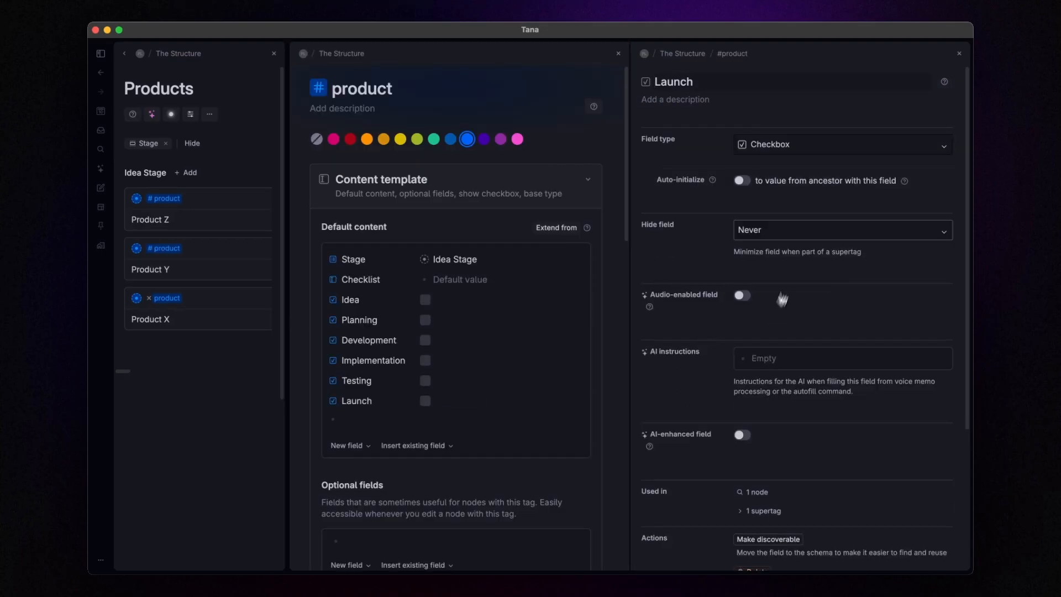
{"action": "left_click", "coordinate": [789, 227]}
{"action": "left_click", "coordinate": [796, 263]}
{"action": "left_click", "coordinate": [959, 53]}
Add a Live field below Launch in the default content, with type Checkbox and Hide field set to Always
{"action": "left_click", "coordinate": [695, 421]}
{"action": "type", "text": ">"}
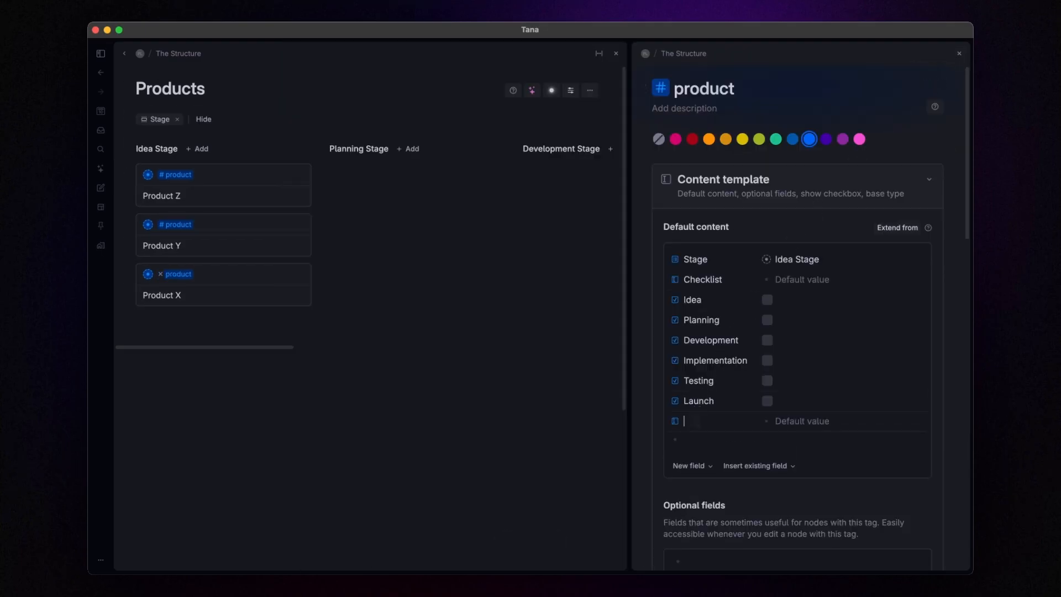
{"action": "type", "text": "Live"}
{"action": "left_click", "coordinate": [675, 421]}
{"action": "left_click", "coordinate": [802, 144]}
{"action": "left_click", "coordinate": [773, 311]}
{"action": "left_click", "coordinate": [789, 230]}
{"action": "left_click", "coordinate": [790, 318]}
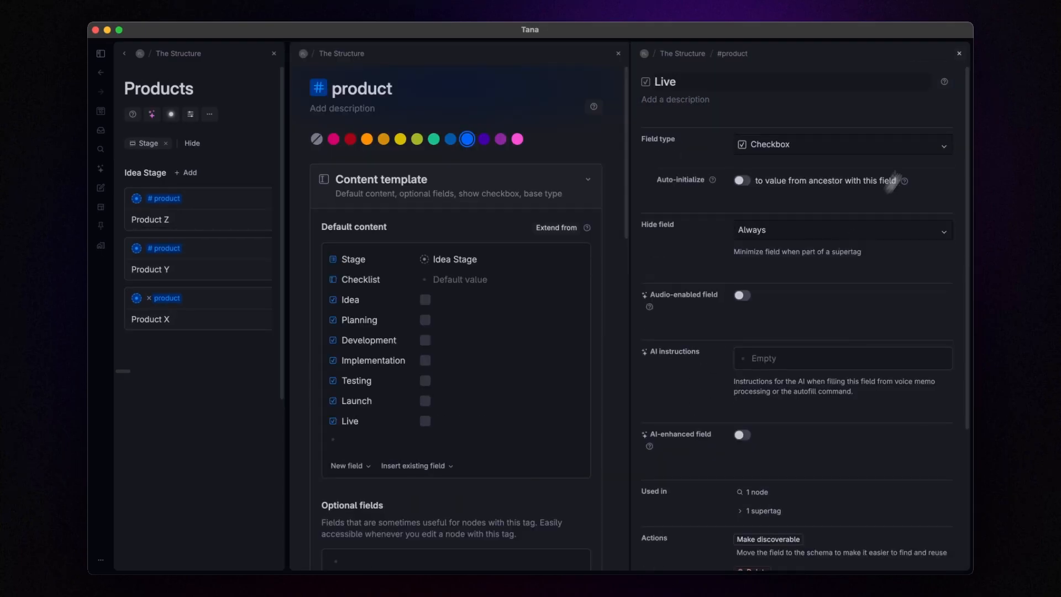
{"action": "key", "text": "Escape"}
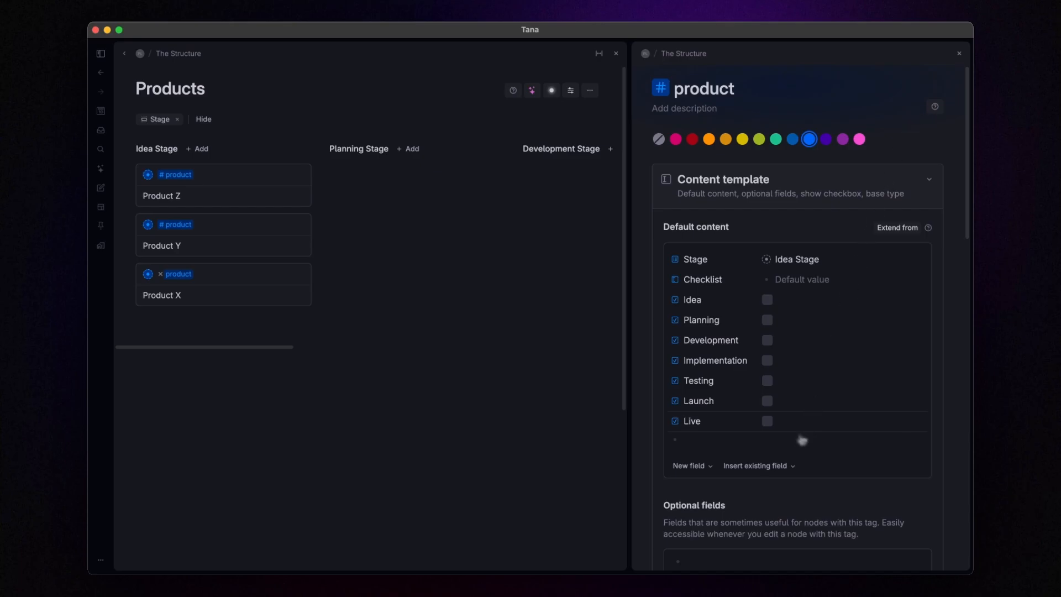
Add a node named Add Planning Checklist to the product supertag's command palette and convert it to a command node
{"action": "scroll", "coordinate": [803, 440], "scroll_direction": "down", "scroll_amount": 15}
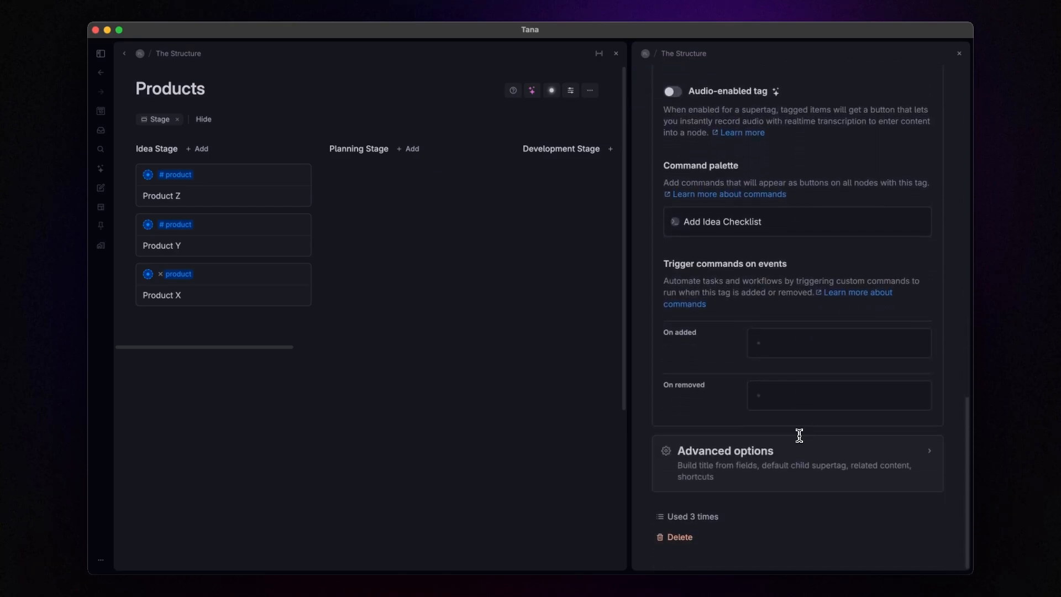
{"action": "key", "text": "Return"}
{"action": "type", "text": "A"}
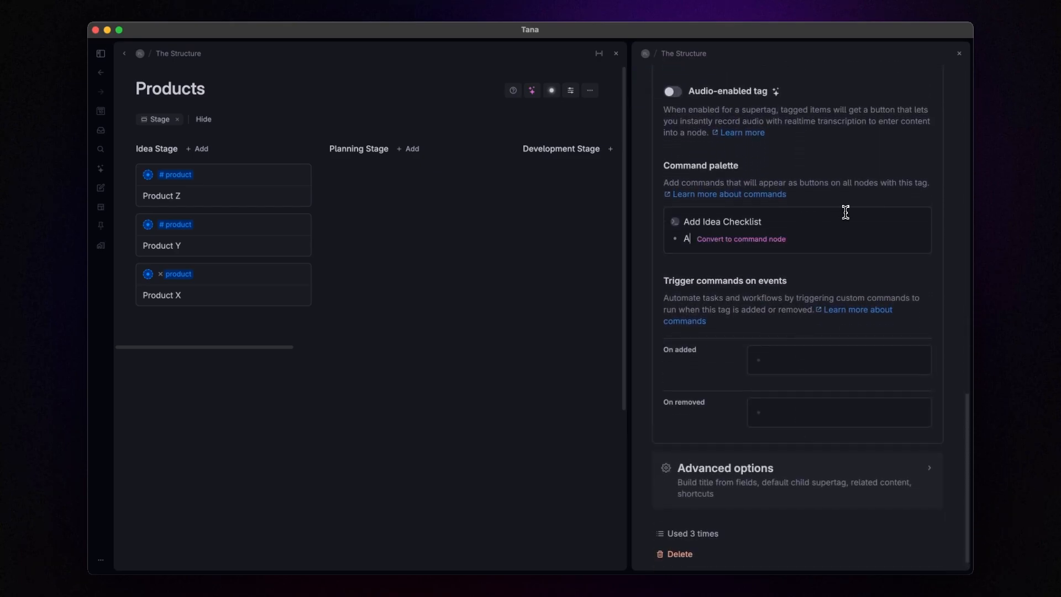
{"action": "type", "text": "dd Planning"}
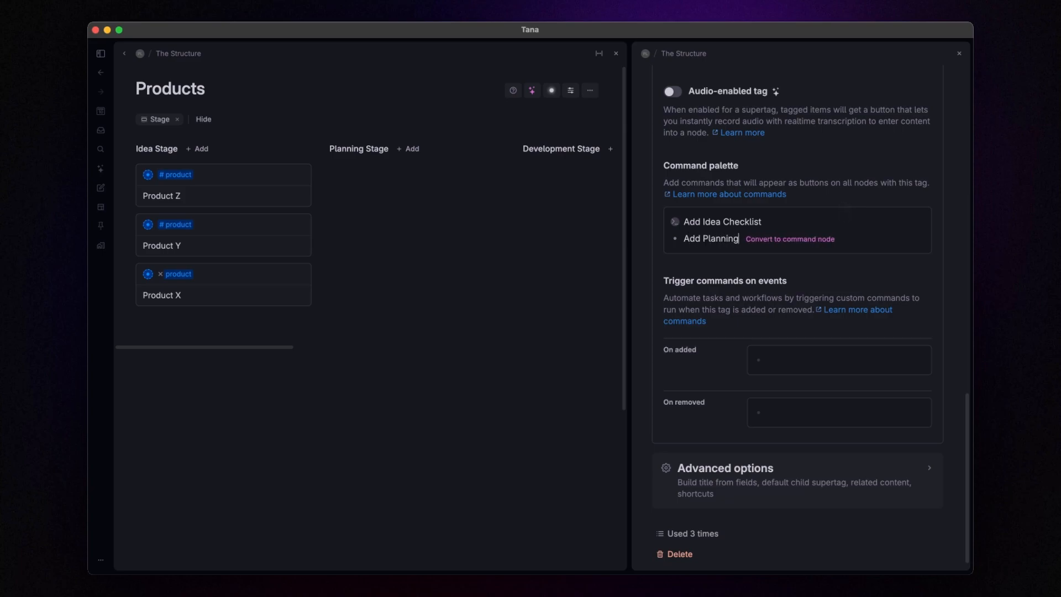
{"action": "type", "text": " Checklist"}
{"action": "left_click", "coordinate": [840, 243]}
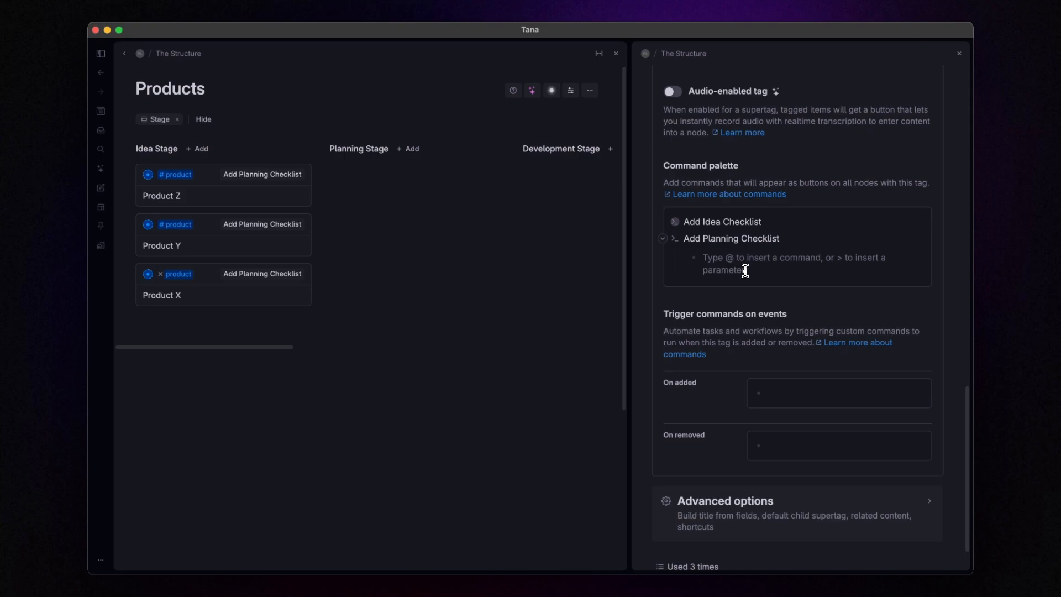
Give the Add Planning Checklist command a Node filter with Stage set to Planning Stage
{"action": "type", "text": ">Node"}
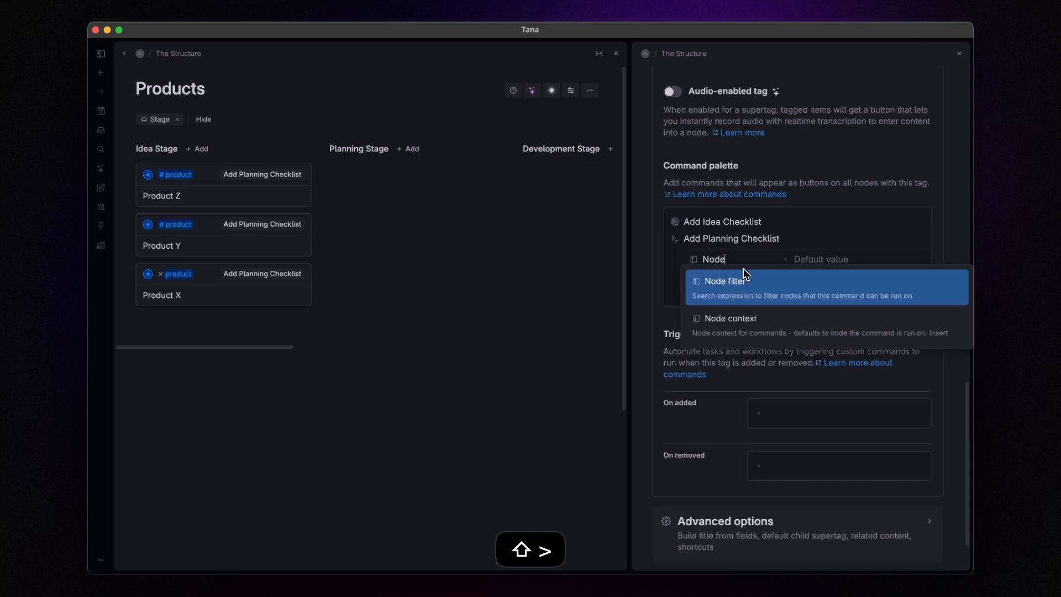
{"action": "left_click", "coordinate": [744, 280]}
{"action": "type", "text": ">Sta"}
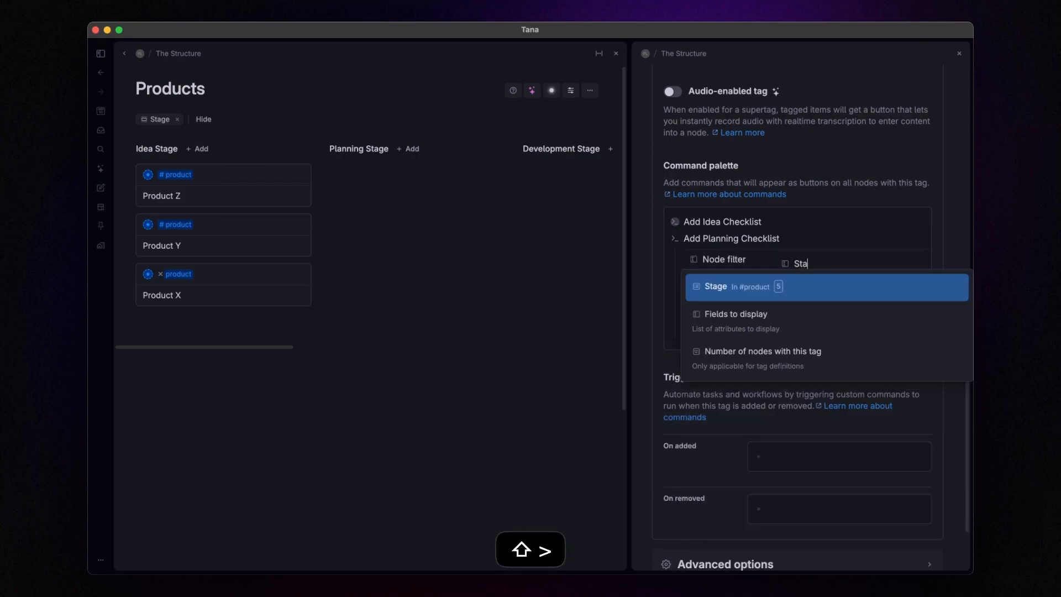
{"action": "key", "text": "Return"}
{"action": "key", "text": "space"}
{"action": "key", "text": "Down"}
{"action": "key", "text": "Down"}
{"action": "key", "text": "Up"}
{"action": "key", "text": "Return"}
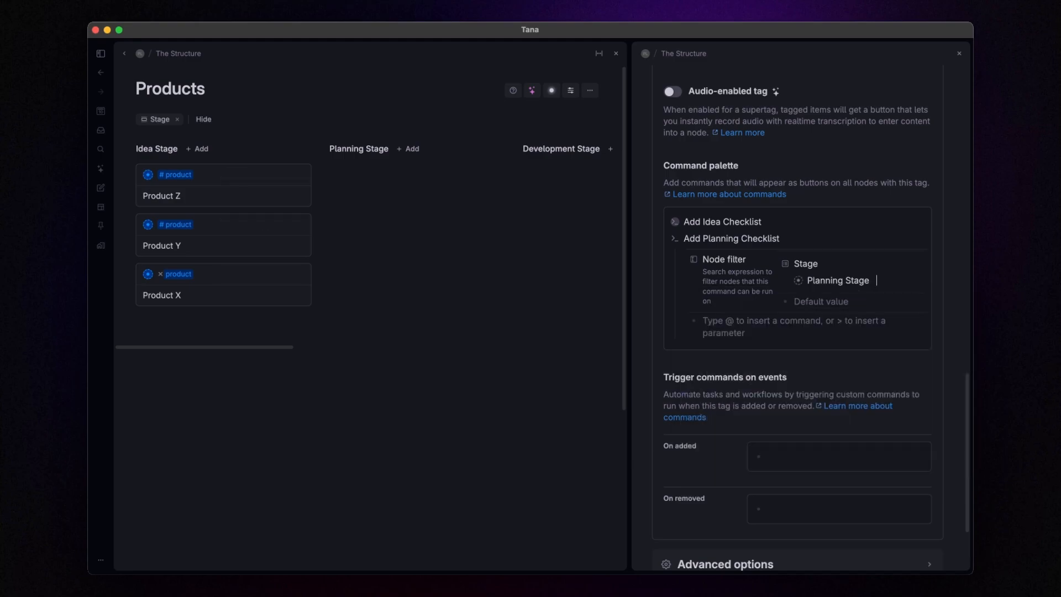
Add a second Node filter condition with the Planning field set to No
{"action": "type", "text": ">P"}
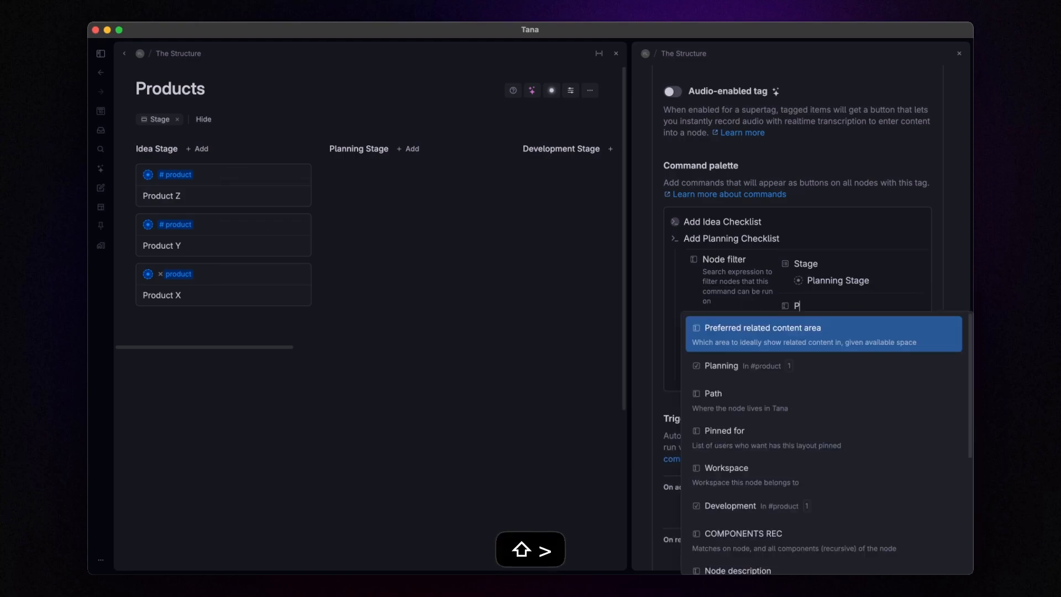
{"action": "type", "text": "lanning"}
{"action": "key", "text": "Return"}
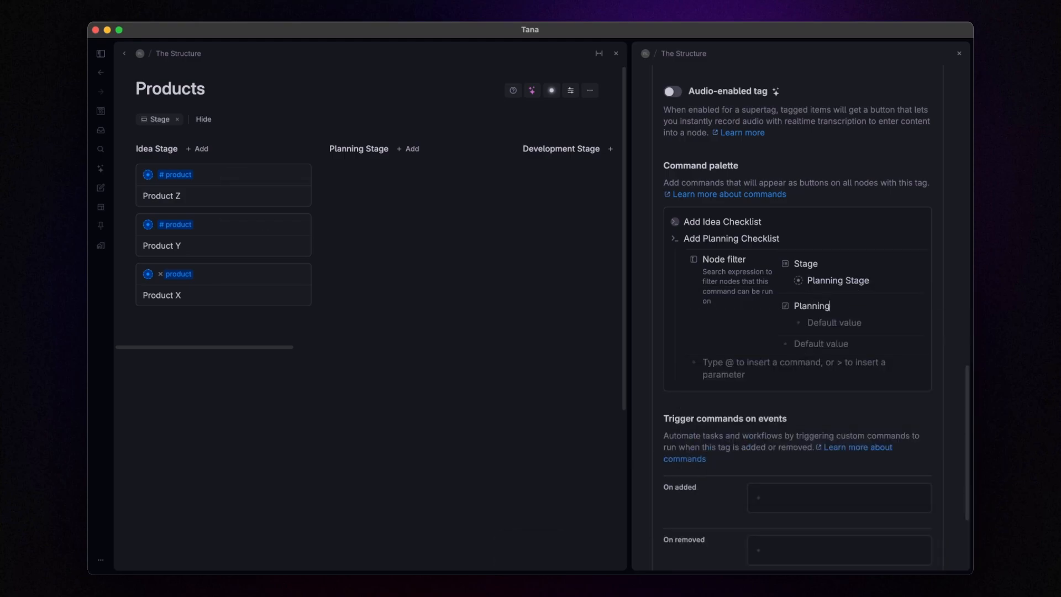
{"action": "key", "text": "space"}
{"action": "key", "text": "Return"}
Add an Insert Tana Paste command under Add Planning Checklist and open its configuration
{"action": "scroll", "coordinate": [726, 276], "scroll_direction": "down", "scroll_amount": 3}
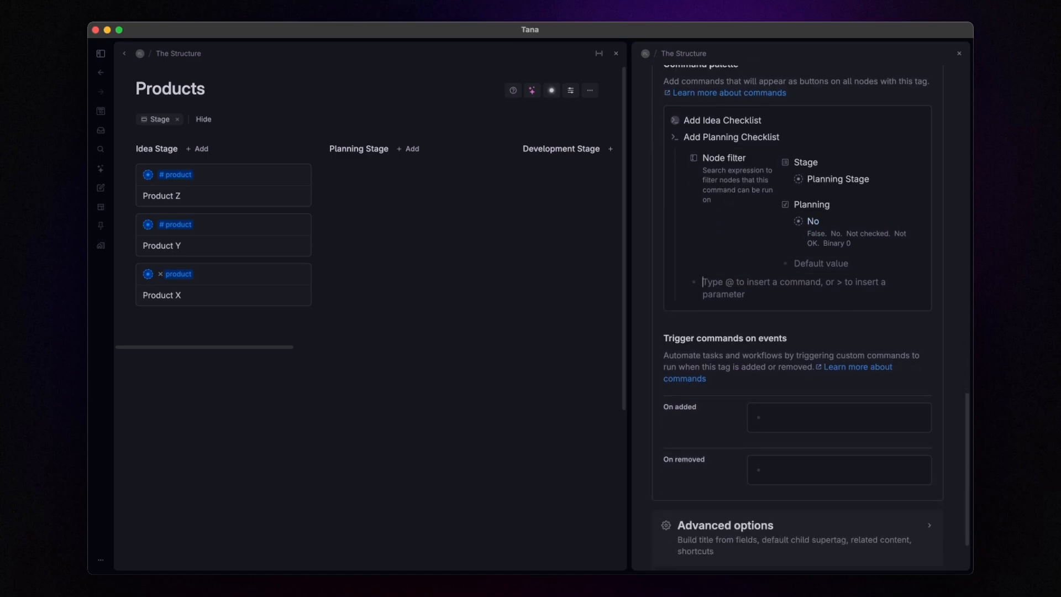
{"action": "type", "text": "@ins"}
{"action": "key", "text": "Down"}
{"action": "key", "text": "Down"}
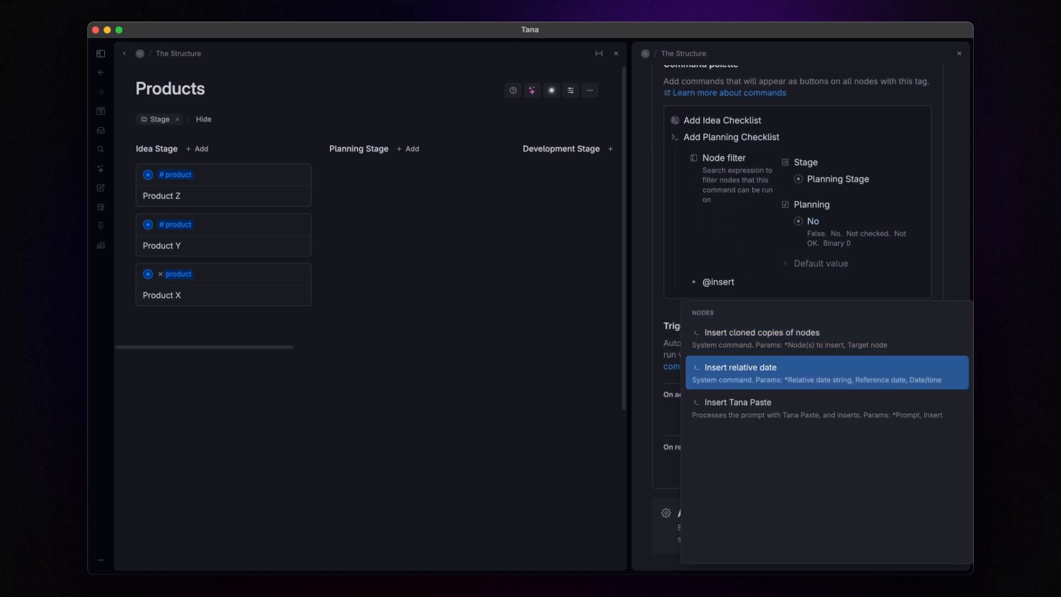
{"action": "key", "text": "Return"}
{"action": "left_click", "coordinate": [820, 281]}
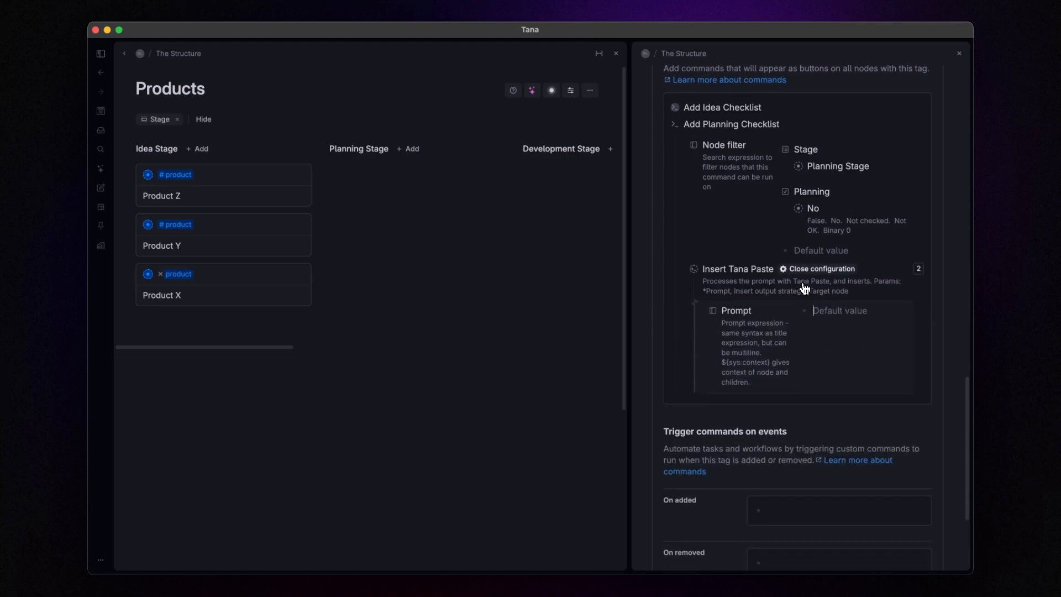
Enter two prompt lines for Insert Tana Paste as plain text: Outline Drafted #task and Content Mapped #task
{"action": "scroll", "coordinate": [822, 276], "scroll_direction": "down", "scroll_amount": 3}
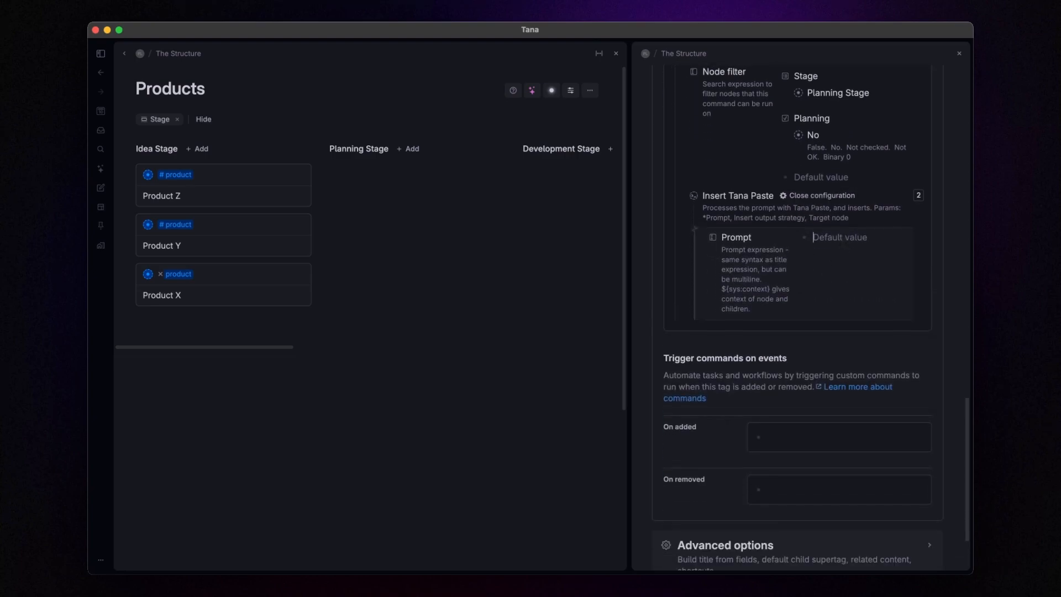
{"action": "type", "text": "Outline Drafted"}
{"action": "key", "text": "Return"}
{"action": "type", "text": "Content Mapped"}
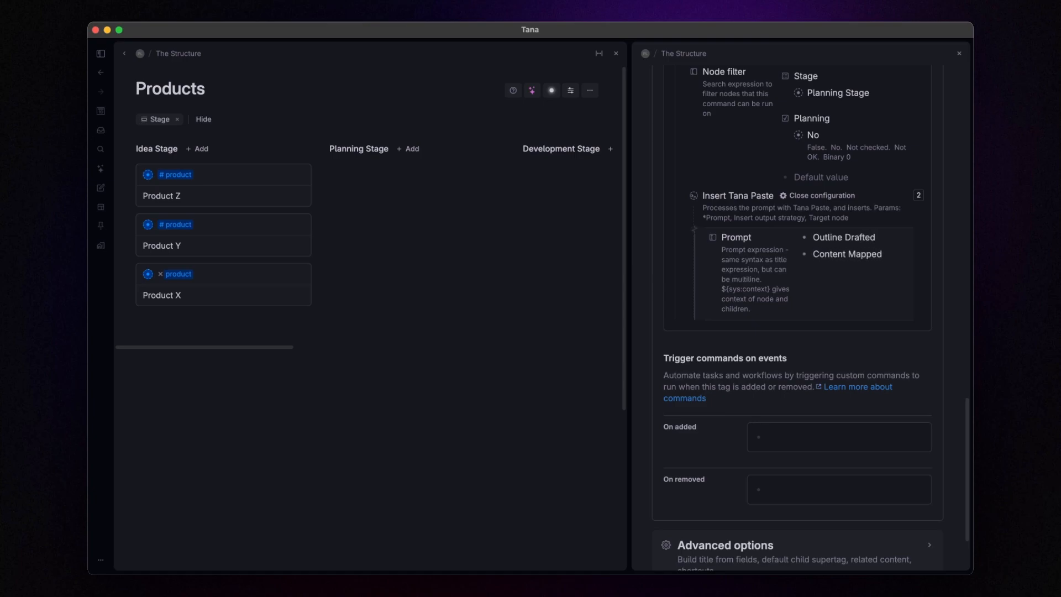
{"action": "left_click", "coordinate": [844, 246]}
{"action": "type", "text": "#task"}
{"action": "key", "text": "Escape"}
{"action": "key", "text": "Down"}
{"action": "type", "text": "#task"}
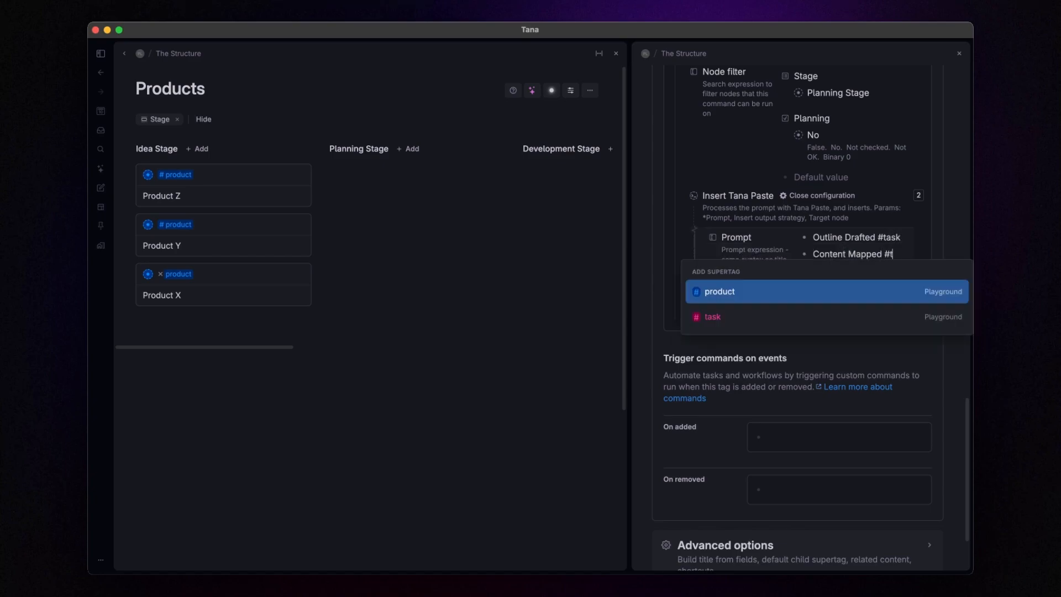
{"action": "key", "text": "Escape"}
{"action": "left_click", "coordinate": [876, 254]}
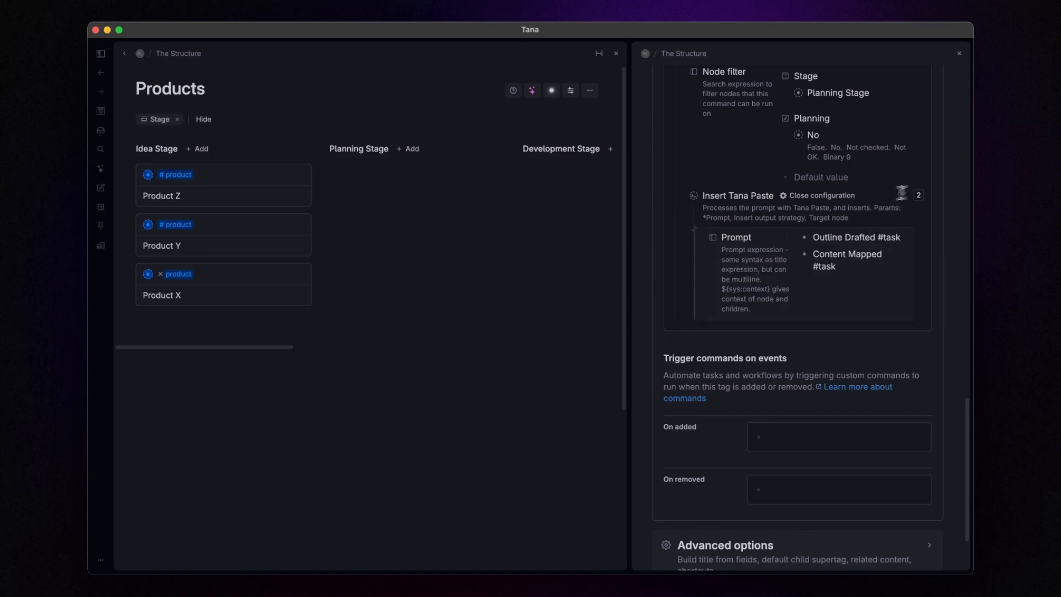
Add a Target node parameter to Insert Tana Paste that references the Checklist field
{"action": "key", "text": "Return"}
{"action": "type", "text": ">Ta"}
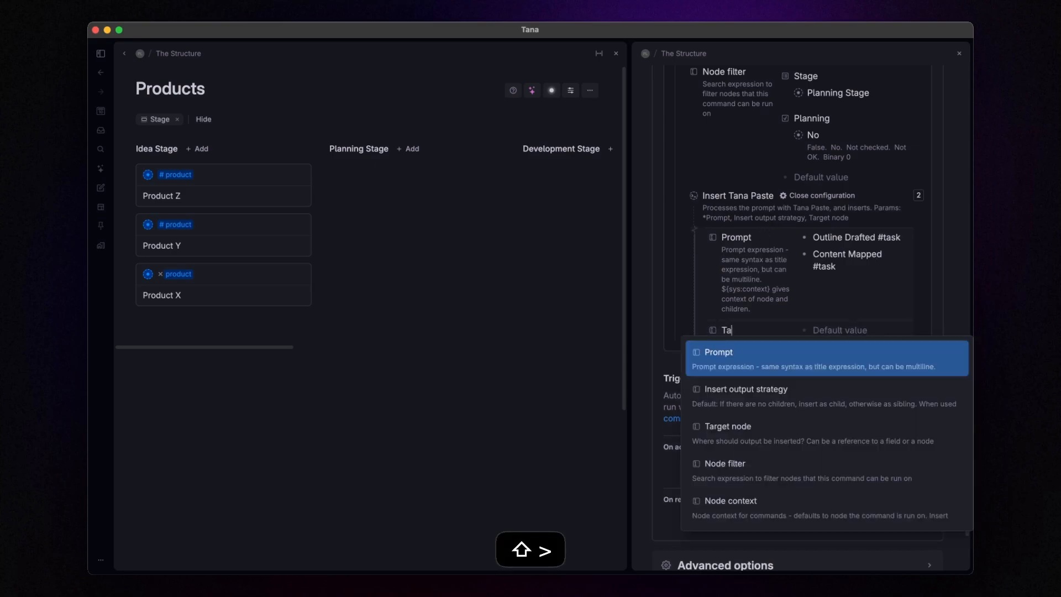
{"action": "key", "text": "Return"}
{"action": "type", "text": "Checklist"}
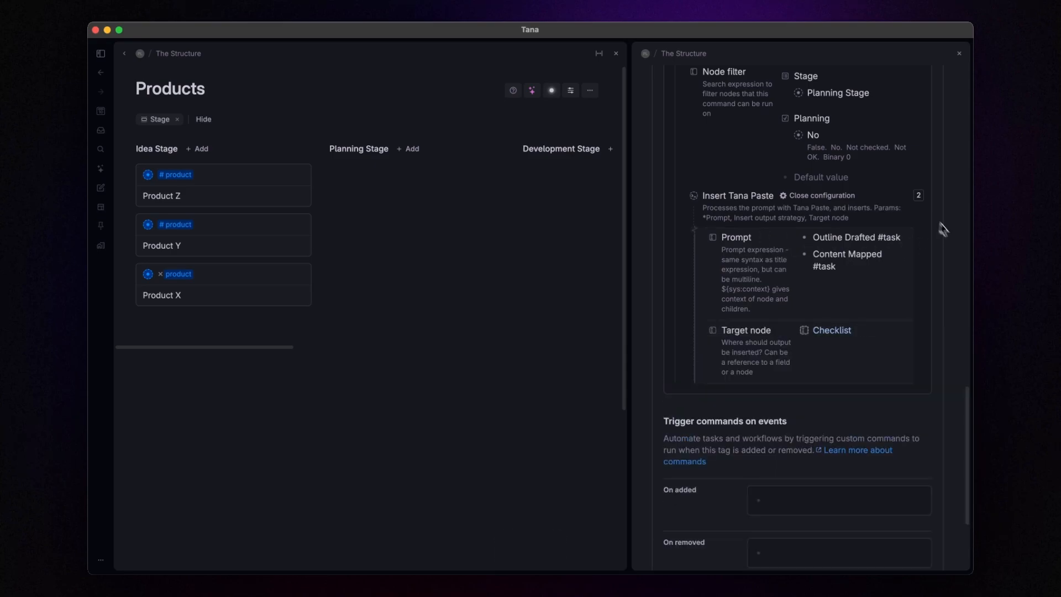
Add a Set field values command below Insert Tana Paste in Add Planning Checklist and open its configuration
{"action": "left_click", "coordinate": [775, 195]}
{"action": "key", "text": "Return"}
{"action": "type", "text": "@set"}
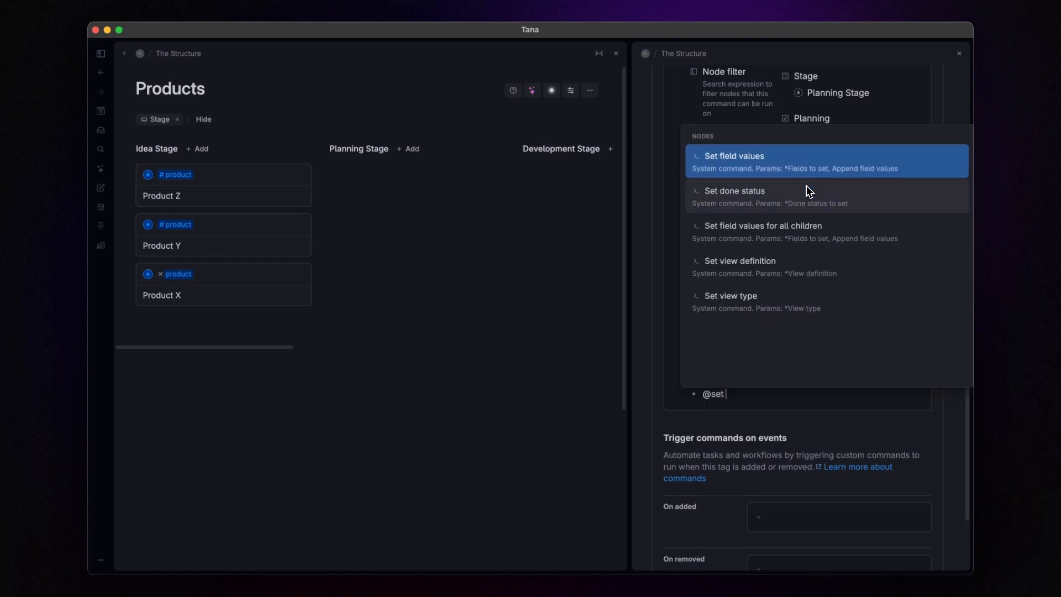
{"action": "key", "text": "Return"}
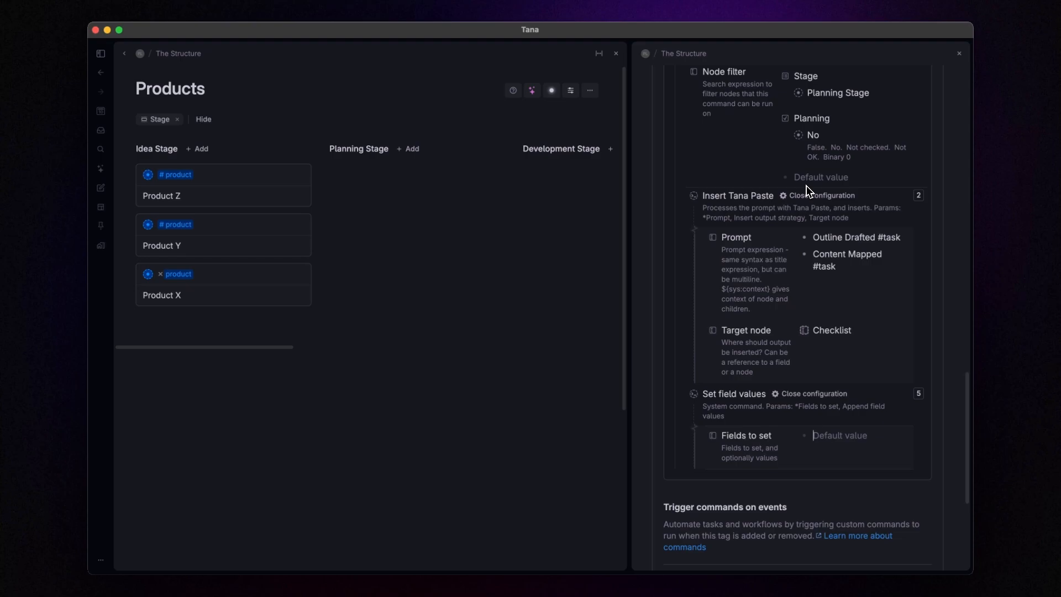
Configure Set field values to check the Planning field, and collapse the configurations and the Add Planning Checklist command
{"action": "key", "text": "shift+period"}
{"action": "type", "text": "Plan"}
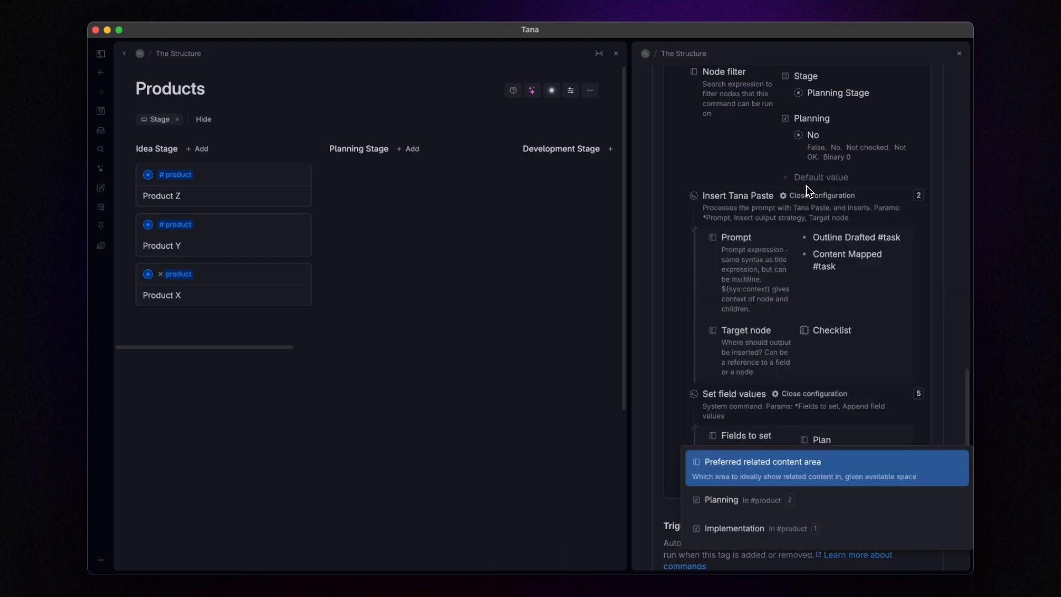
{"action": "key", "text": "Down"}
{"action": "key", "text": "Return"}
{"action": "key", "text": "space"}
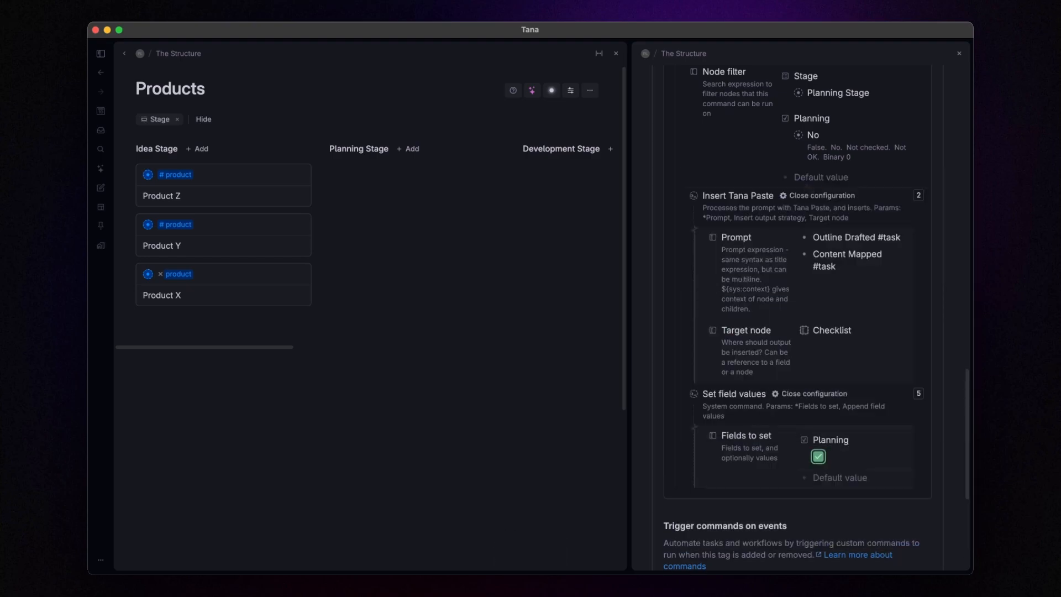
{"action": "left_click", "coordinate": [814, 394]}
{"action": "left_click", "coordinate": [832, 197]}
{"action": "scroll", "coordinate": [804, 229], "scroll_direction": "up", "scroll_amount": 5}
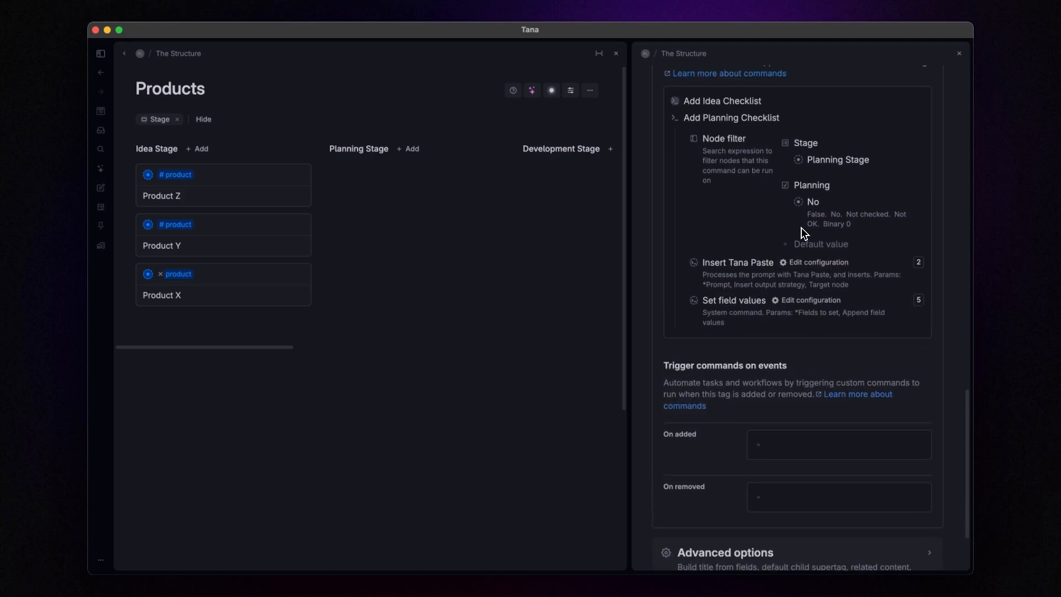
{"action": "left_click", "coordinate": [665, 162]}
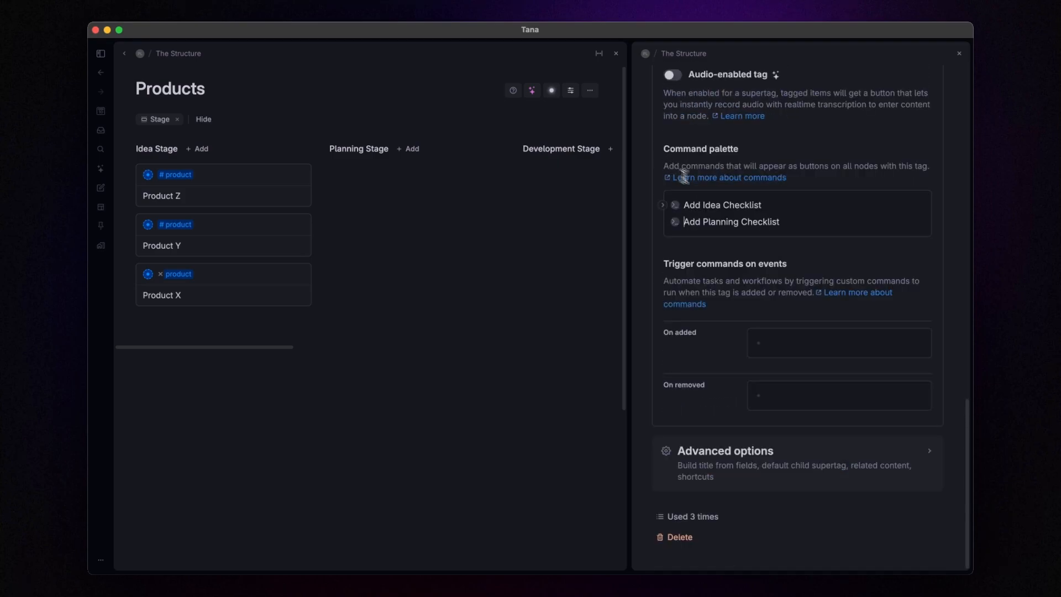
Create a command node named Add Development Checklist below Add Planning Checklist in the product supertag's commands
{"action": "key", "text": "Return"}
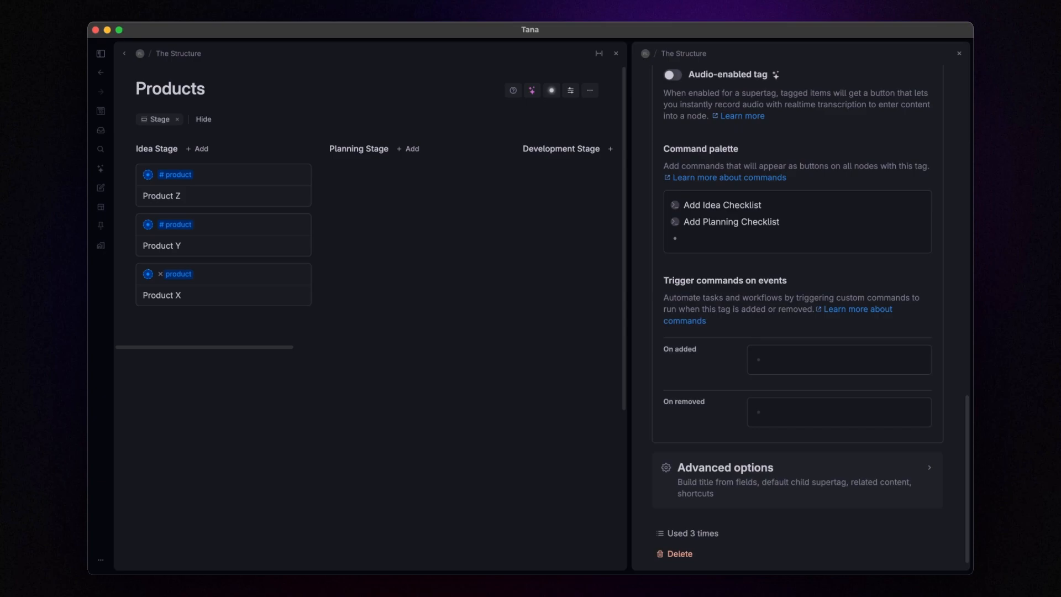
{"action": "type", "text": "Add Develop"}
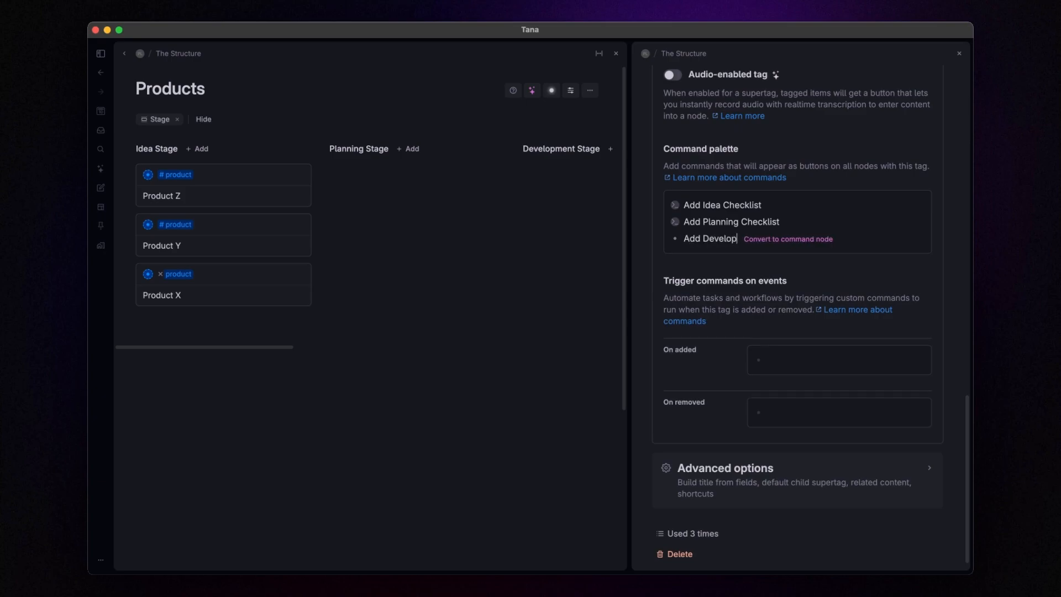
{"action": "type", "text": "ment Checklist"}
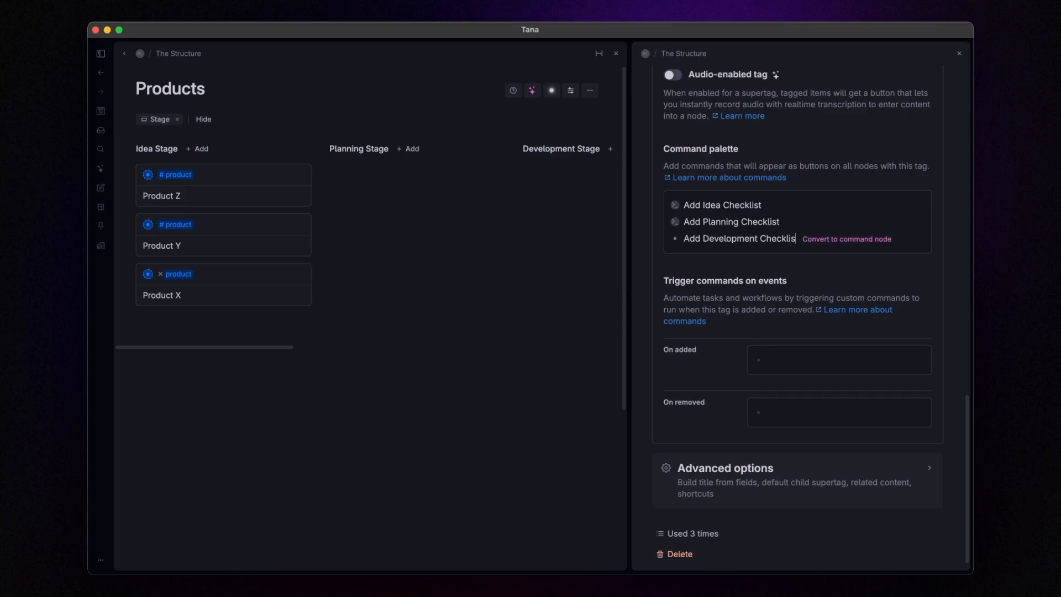
{"action": "key", "text": "Right"}
{"action": "key", "text": "Return"}
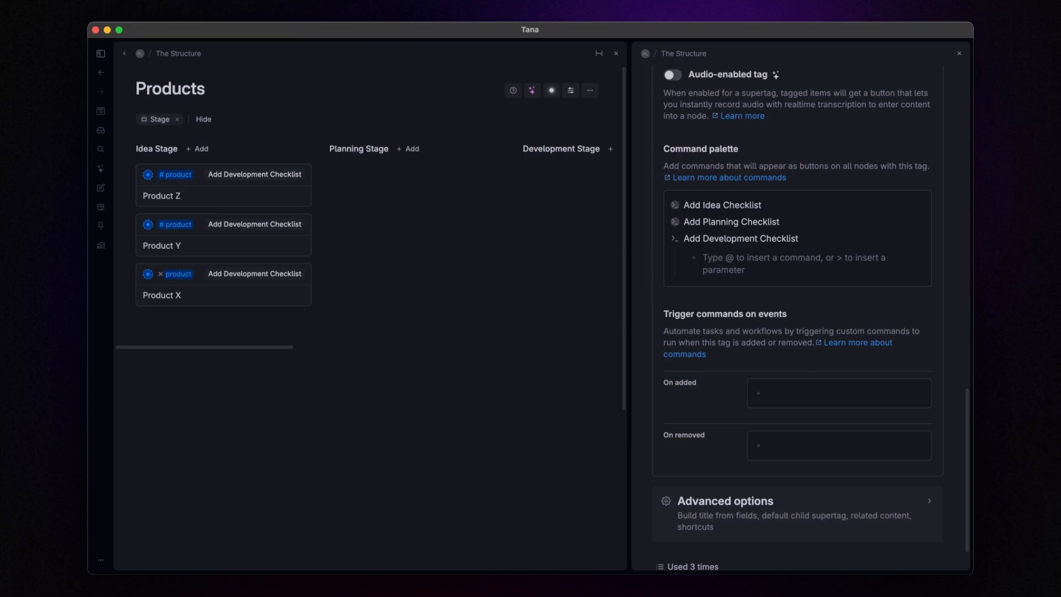
Add a Node filter to Add Development Checklist with the Stage field set to Development Stage
{"action": "type", "text": ">"}
{"action": "key", "text": "Return"}
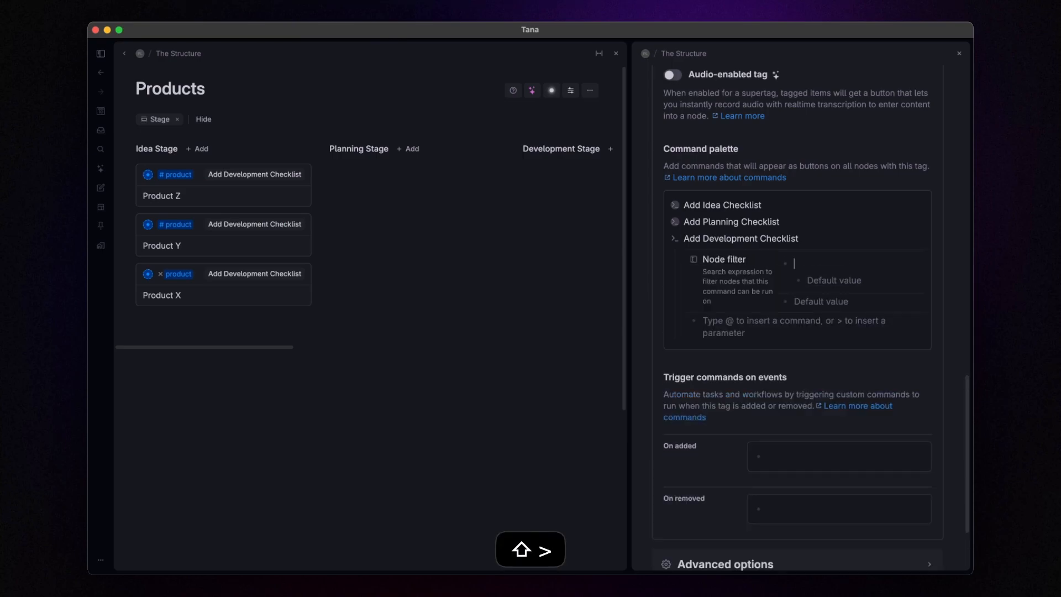
{"action": "type", "text": ">sta"}
{"action": "key", "text": "Return"}
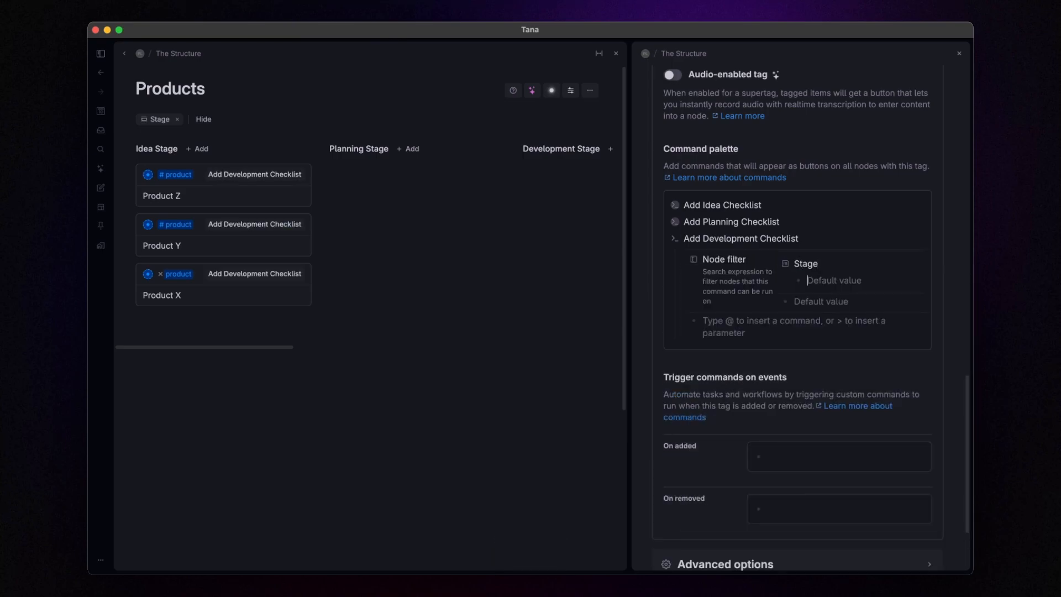
{"action": "key", "text": "Down"}
{"action": "key", "text": "Down"}
{"action": "key", "text": "Return"}
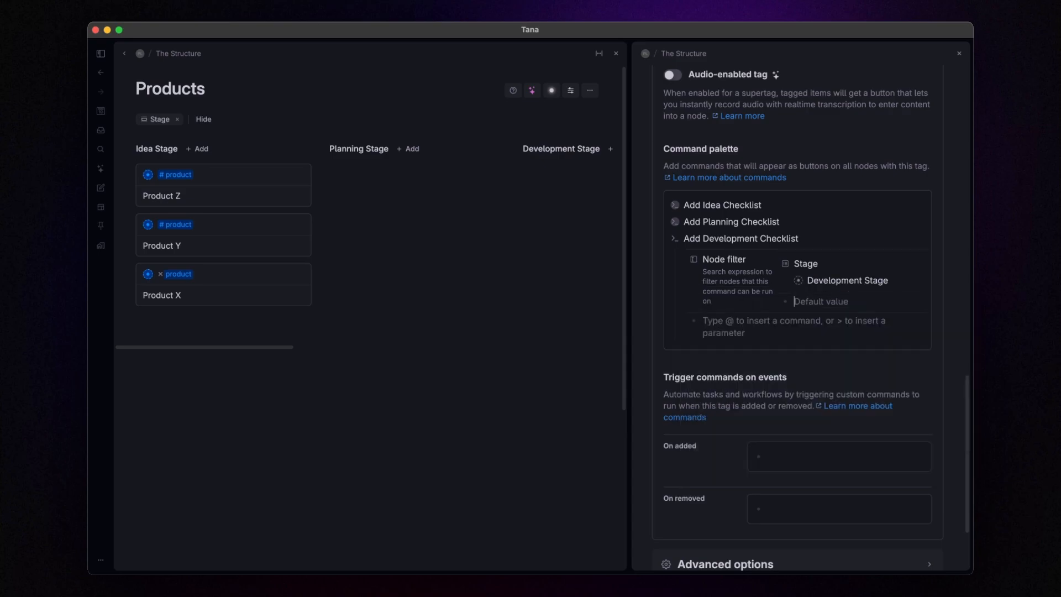
Add a second Node filter condition with the Development field set to No
{"action": "type", "text": ">deve"}
{"action": "key", "text": "Down"}
{"action": "key", "text": "Return"}
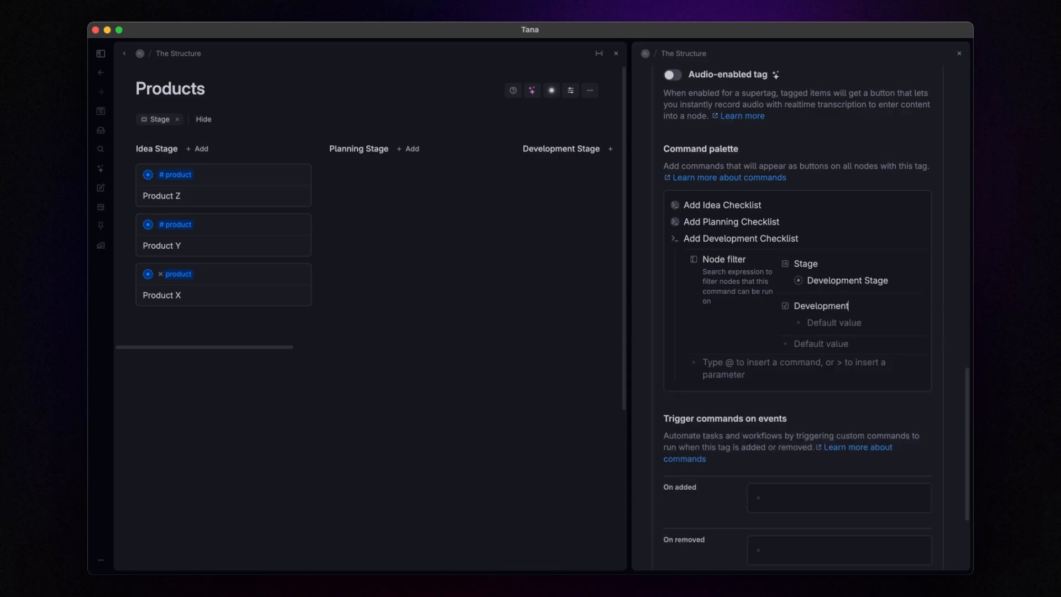
{"action": "key", "text": "Return"}
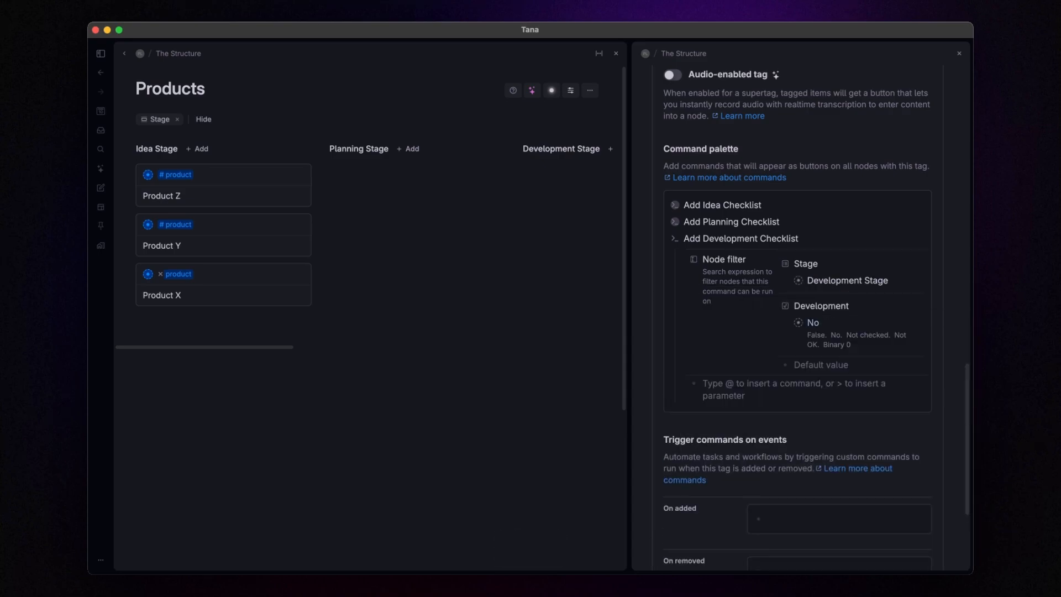
Add an Insert Tana Paste command under Add Development Checklist and open its configuration
{"action": "scroll", "coordinate": [775, 235], "scroll_direction": "down", "scroll_amount": 3}
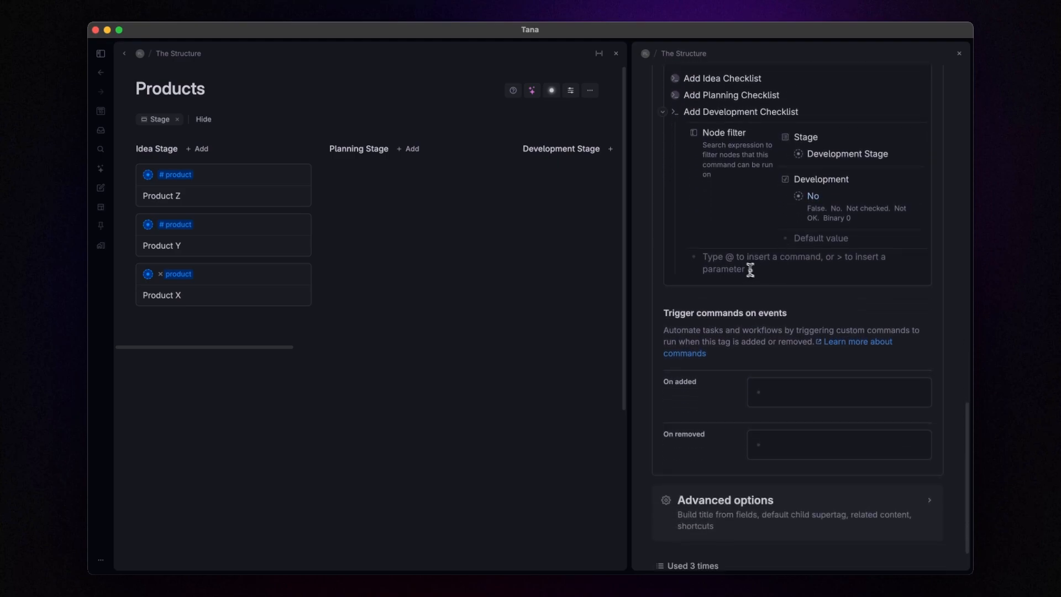
{"action": "left_click", "coordinate": [739, 266]}
{"action": "type", "text": "@ins"}
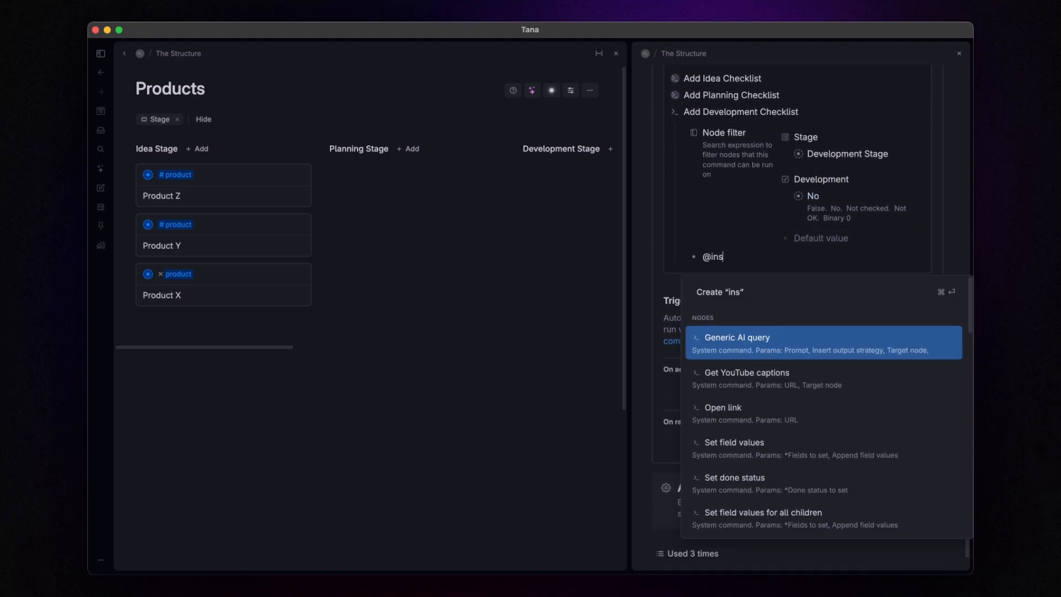
{"action": "key", "text": "Down"}
{"action": "key", "text": "Down"}
{"action": "key", "text": "Return"}
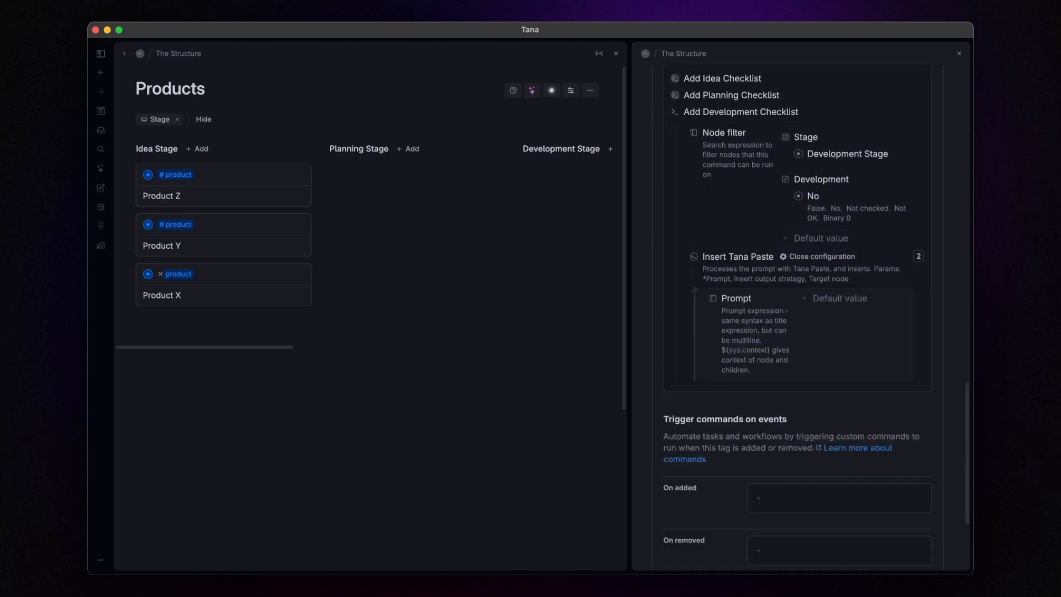
Enter three prompt lines for Insert Tana Paste: Script Writing, Slide/Asset Creation and Recording
{"action": "type", "text": "Script Writing"}
{"action": "key", "text": "Return"}
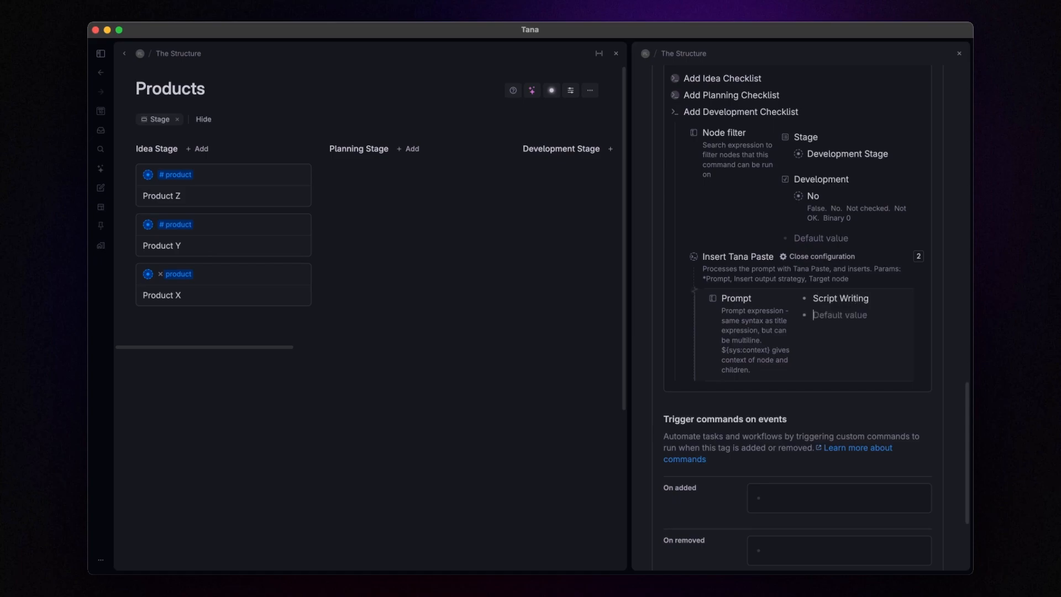
{"action": "type", "text": "Slide/Asset Creation"}
{"action": "key", "text": "Return"}
{"action": "type", "text": "Recording"}
{"action": "key", "text": "Return"}
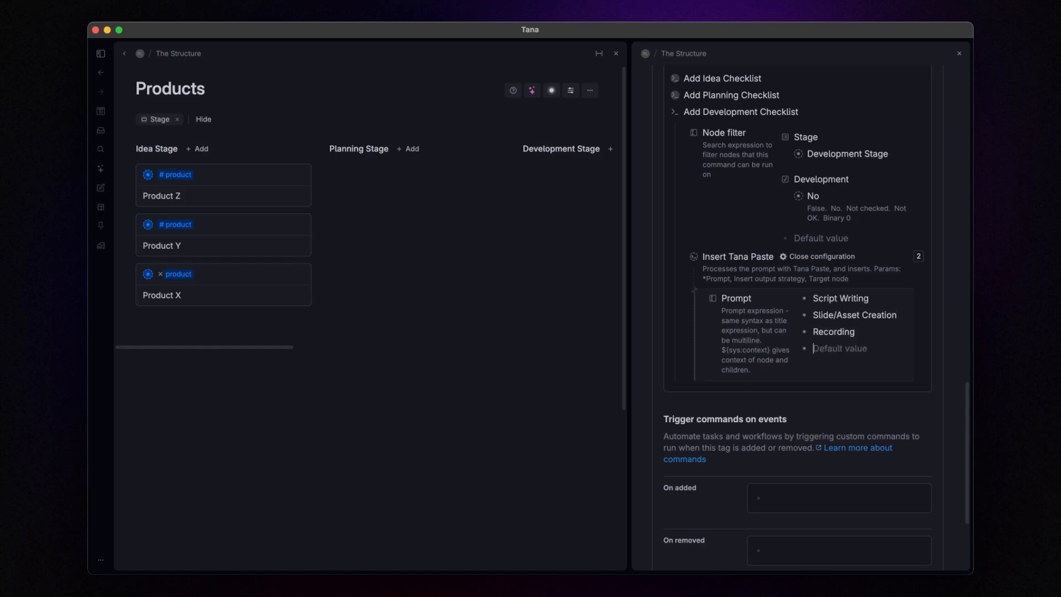
Add a fourth prompt line, Editing #task, and append #task as plain text to the three lines above it
{"action": "type", "text": "Editing #tas"}
{"action": "key", "text": "Return"}
{"action": "type", "text": "task"}
{"action": "key", "text": "Escape"}
{"action": "key", "text": "Up"}
{"action": "type", "text": "#tas"}
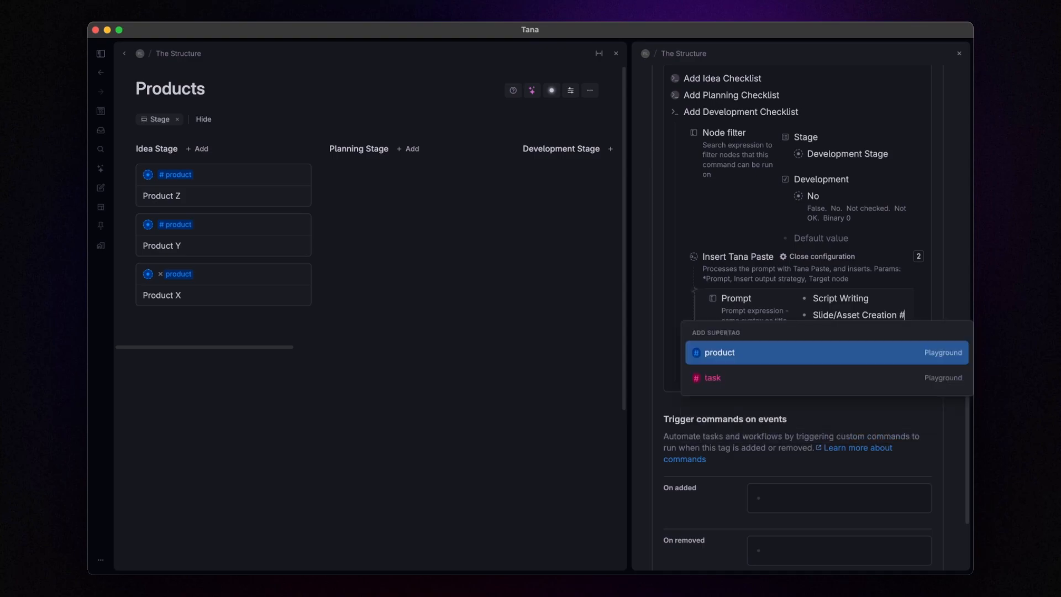
{"action": "key", "text": "Return"}
{"action": "key", "text": "Up"}
{"action": "type", "text": "#tas"}
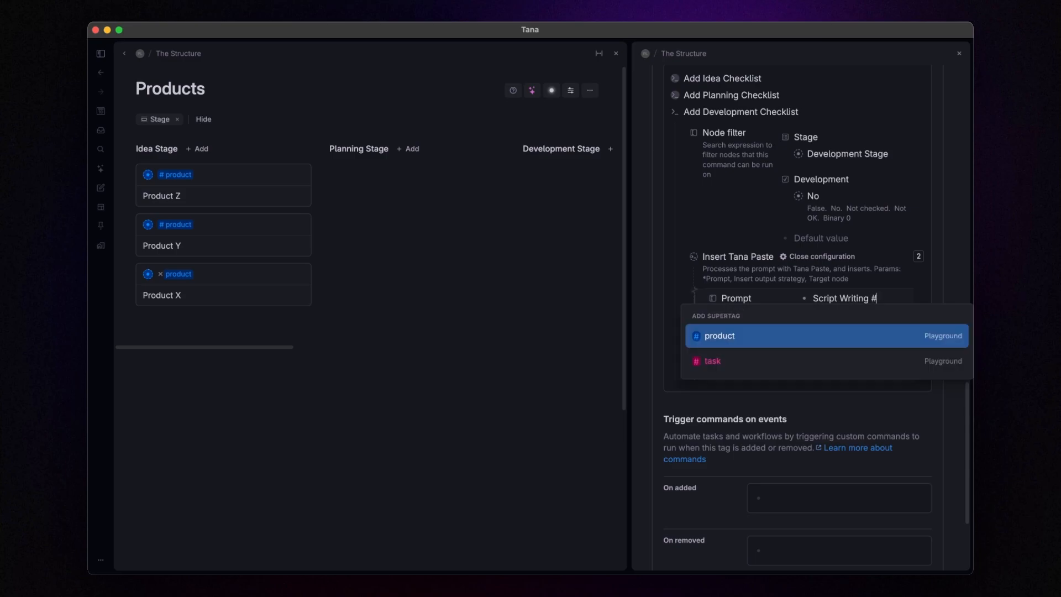
{"action": "key", "text": "Return"}
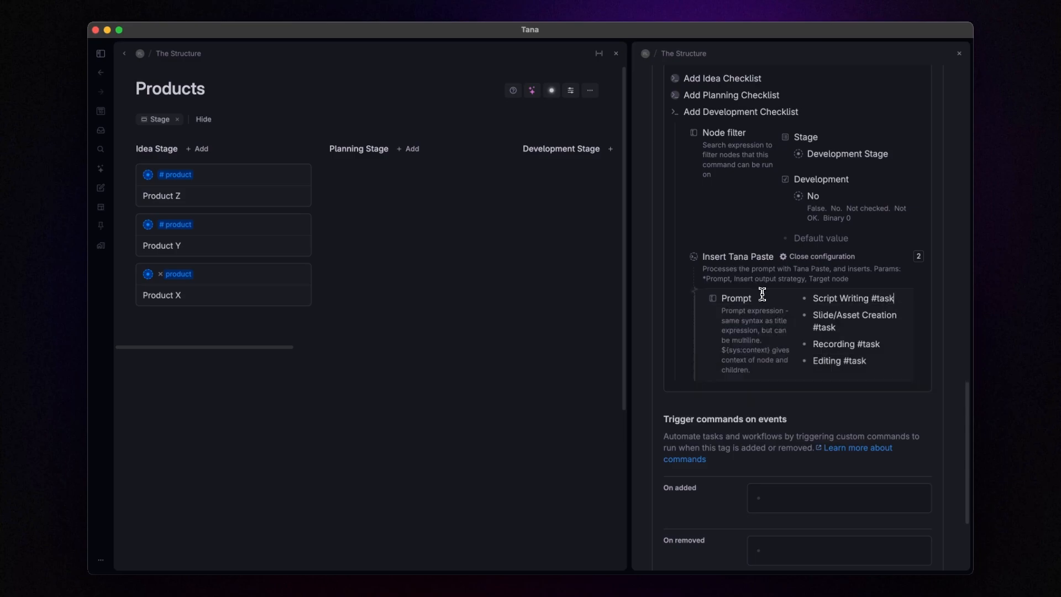
Add a Target node parameter referencing the Checklist field to the Development command's Insert Tana Paste, and close its configuration
{"action": "key", "text": "Return"}
{"action": "type", "text": "ta"}
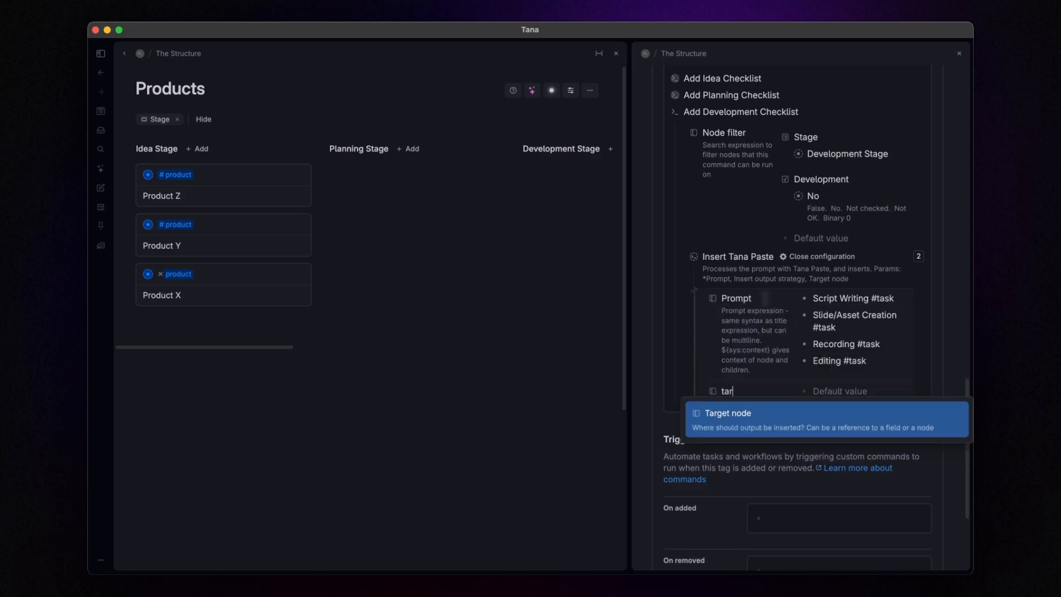
{"action": "type", "text": "r"}
{"action": "key", "text": "Return"}
{"action": "type", "text": "Checklist"}
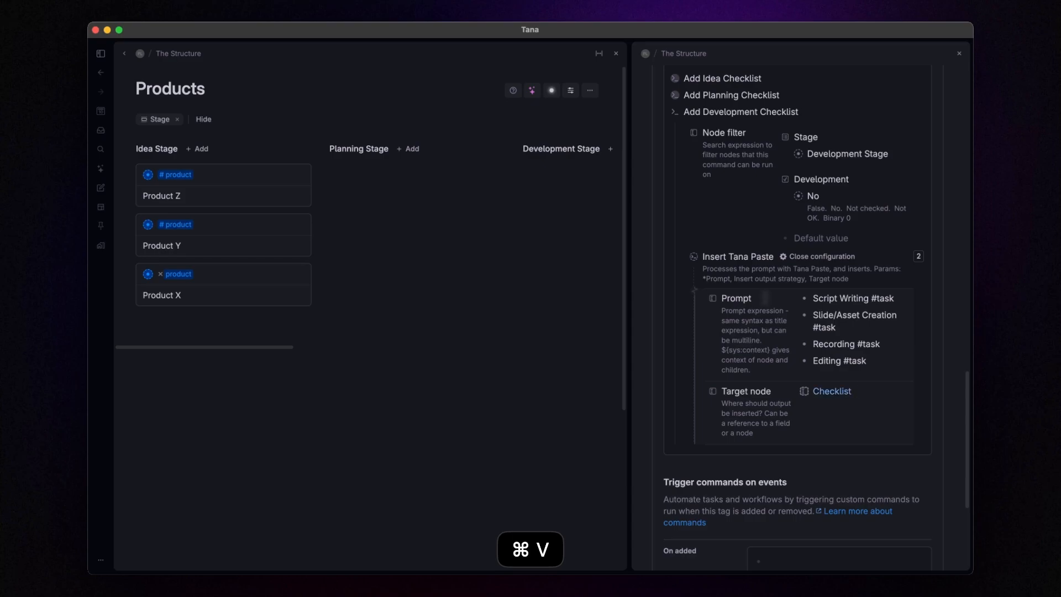
{"action": "left_click", "coordinate": [794, 256]}
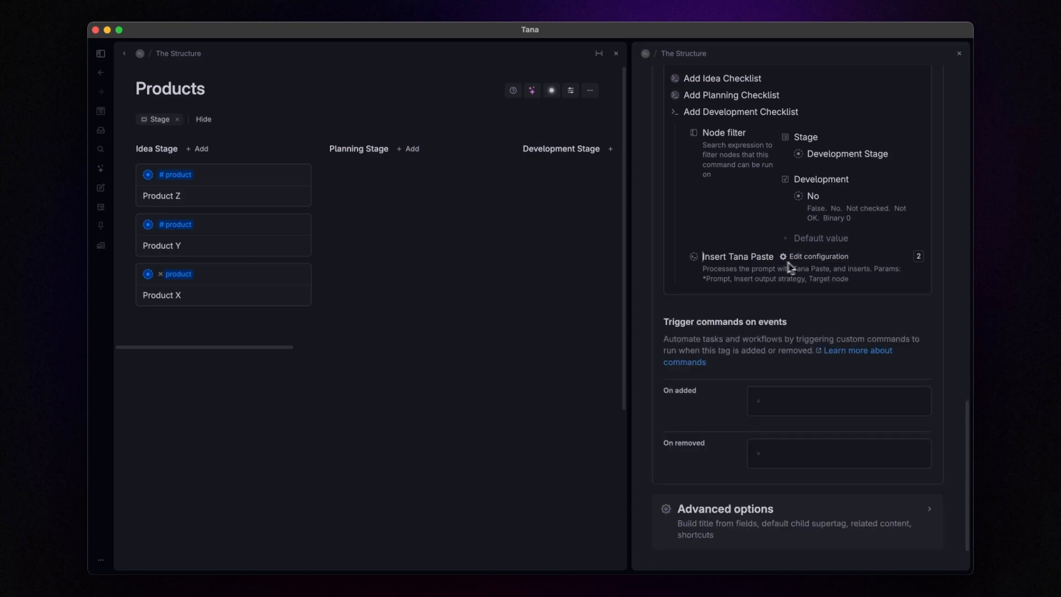
Add a Set field values command below Insert Tana Paste in Add Development Checklist
{"action": "key", "text": "Return"}
{"action": "type", "text": "@s"}
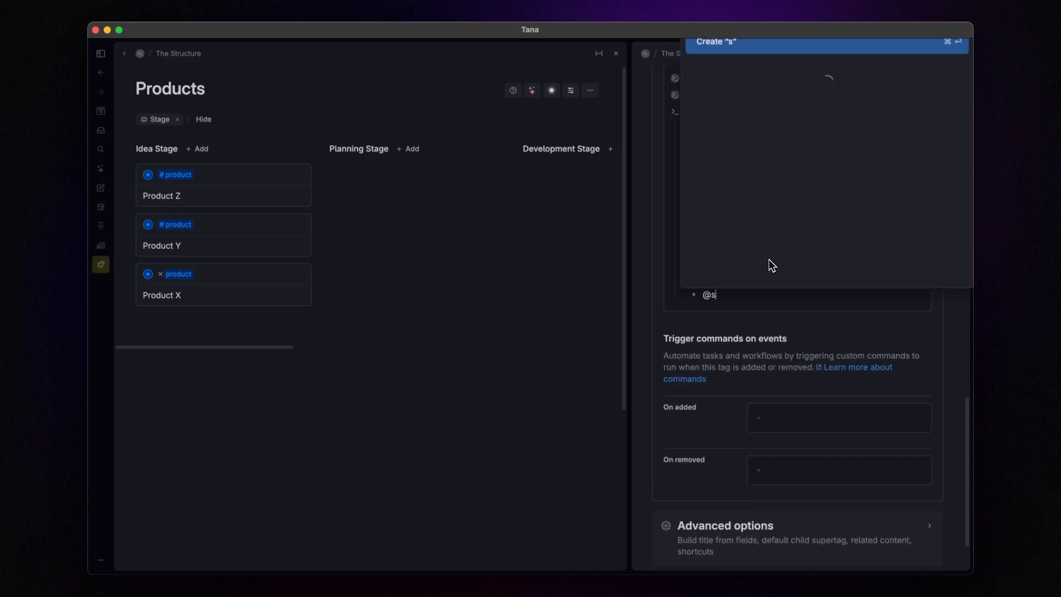
{"action": "type", "text": "et"}
{"action": "key", "text": "Return"}
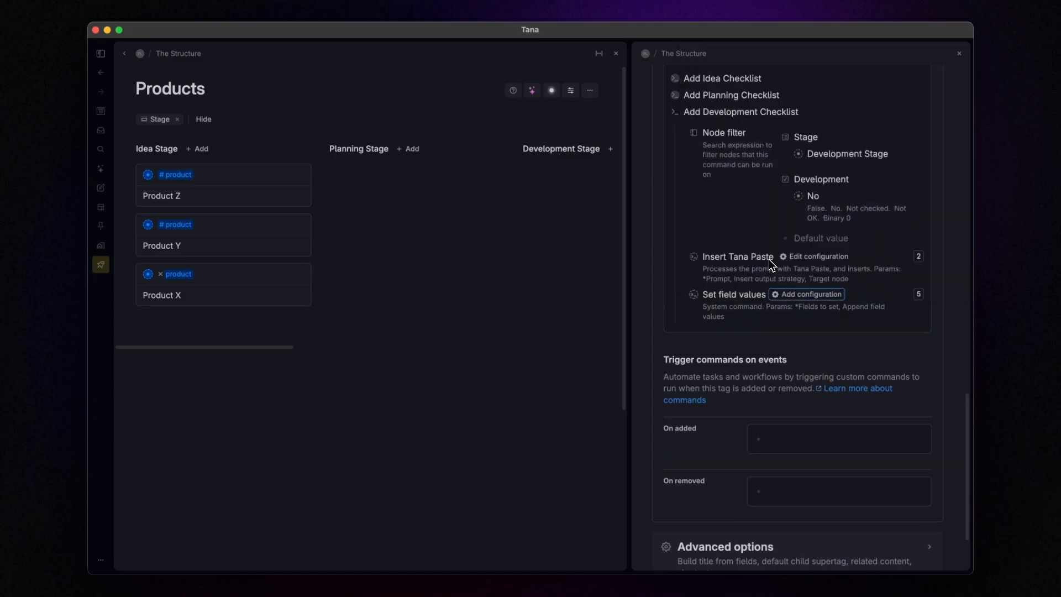
Configure Set field values to check the Development field, and collapse its configuration and the Add Development Checklist command
{"action": "type", "text": ">"}
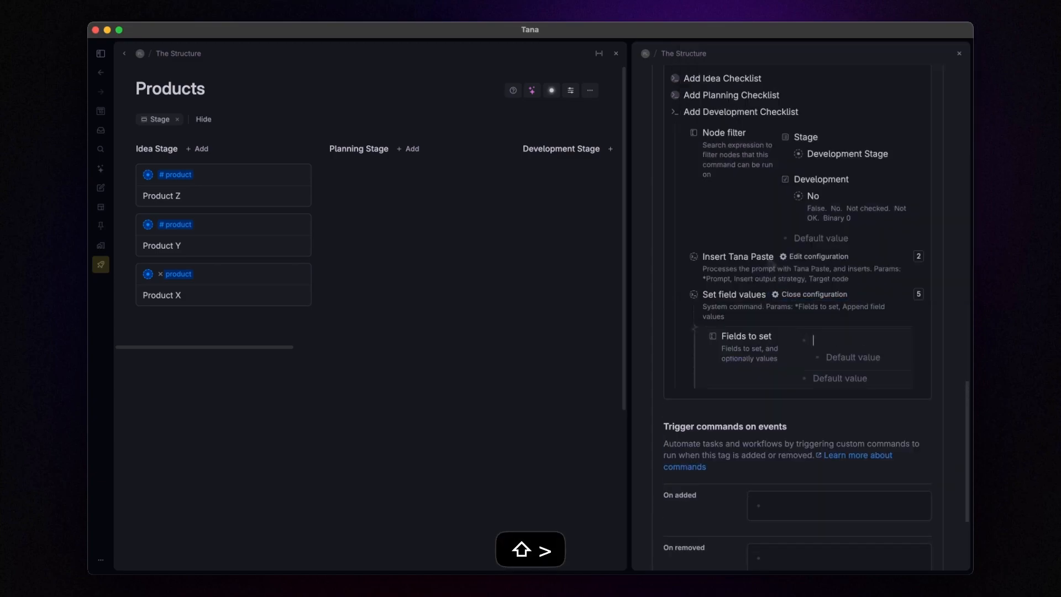
{"action": "key", "text": "Return"}
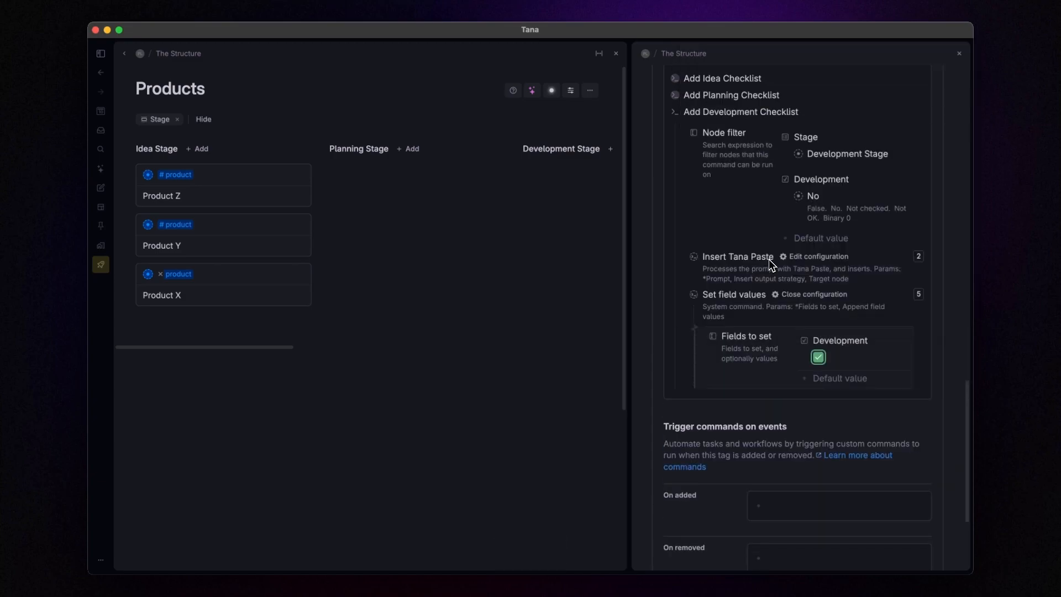
{"action": "left_click", "coordinate": [827, 295]}
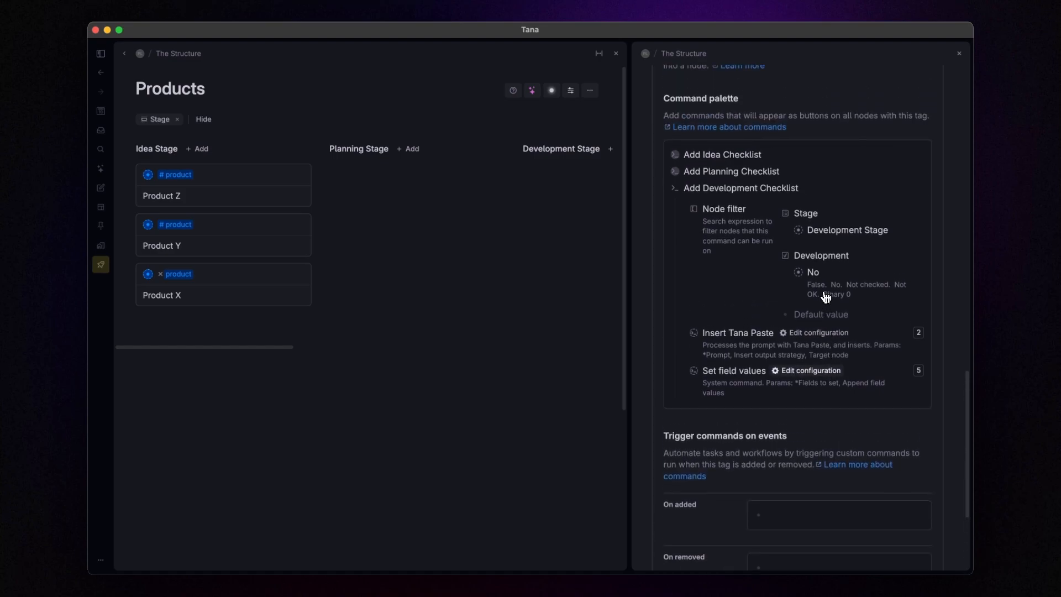
{"action": "left_click", "coordinate": [666, 209]}
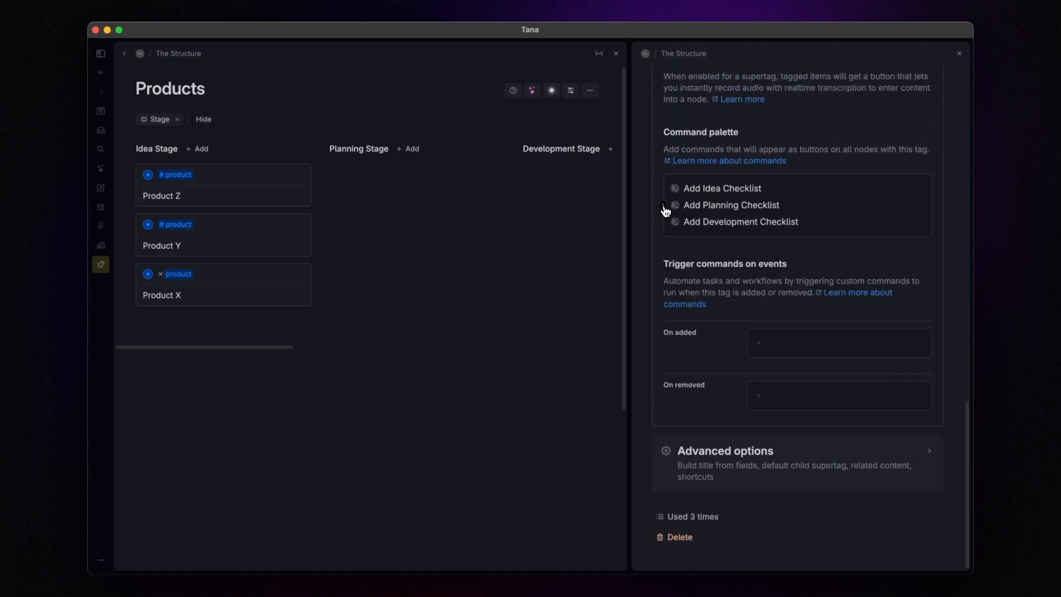
Create a command node named Add Implementation Checklist below Add Development Checklist
{"action": "key", "text": "Return"}
{"action": "type", "text": "Ad"}
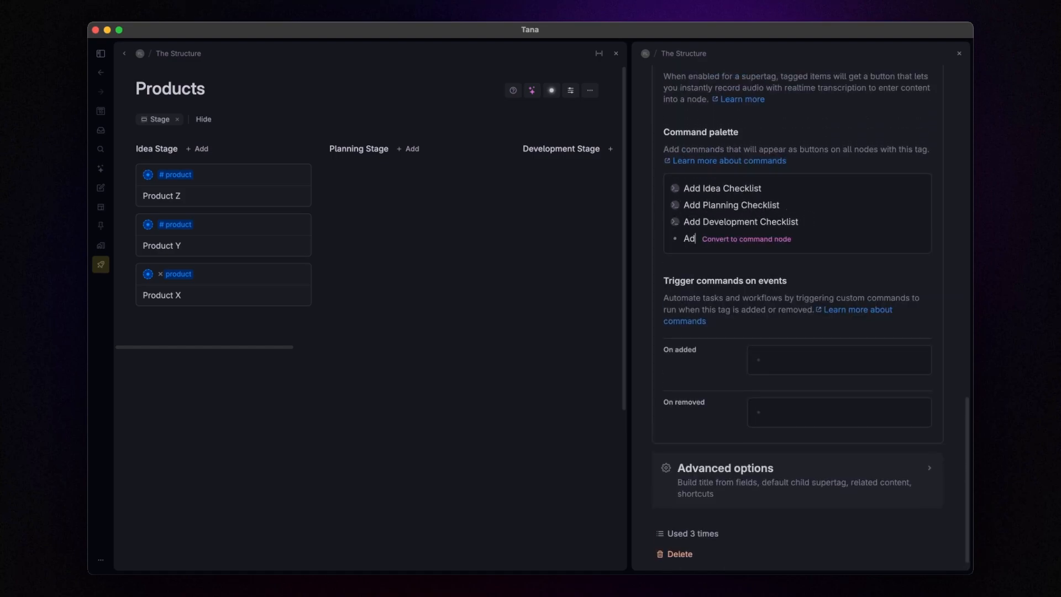
{"action": "type", "text": "d Implementation Checklist"}
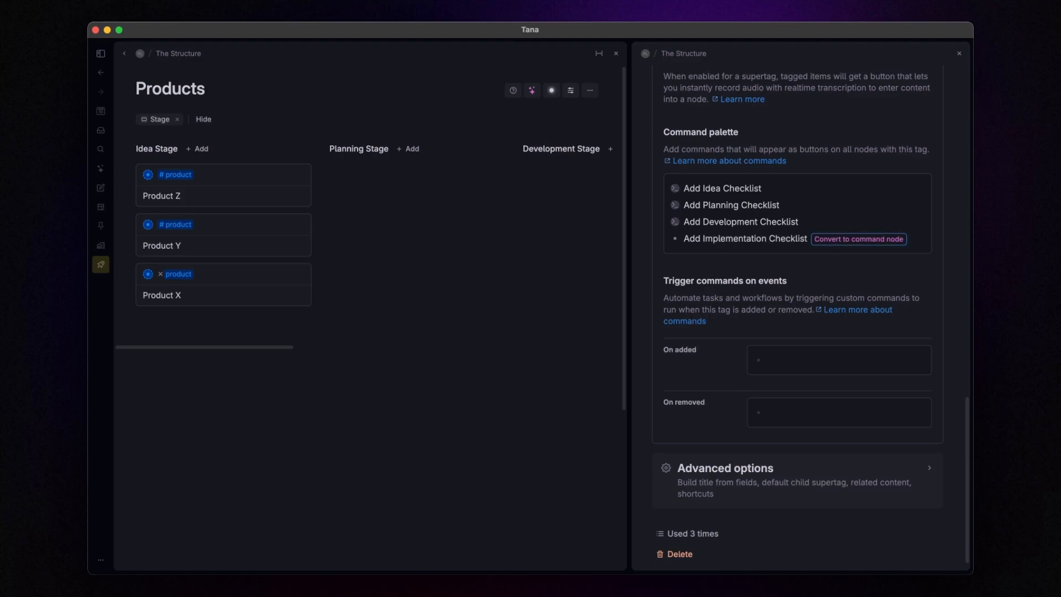
{"action": "key", "text": "Return"}
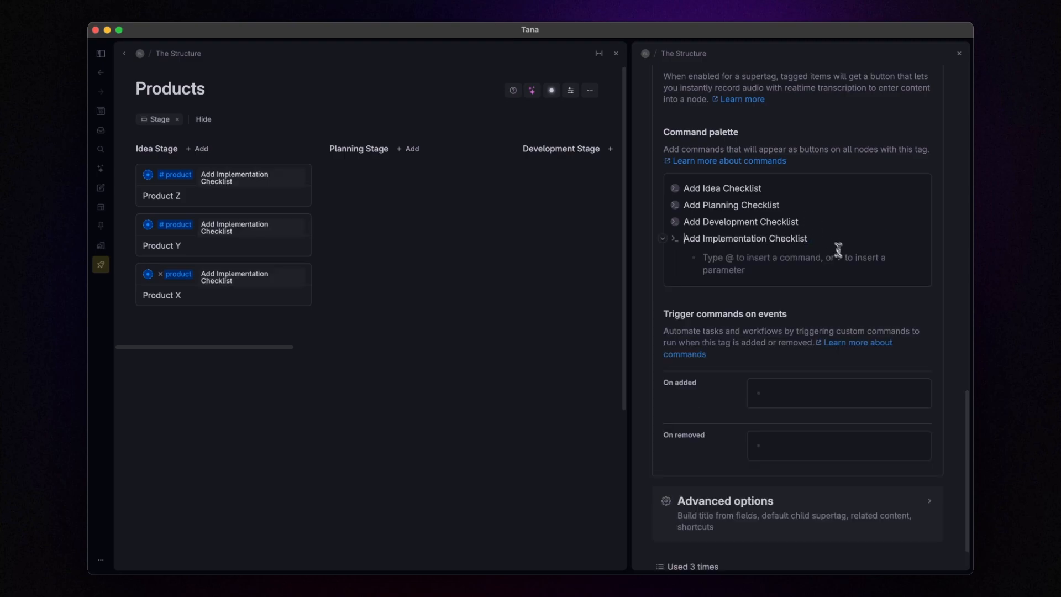
Add a Node filter to Add Implementation Checklist that requires Stage to be Implementation Stage
{"action": "type", "text": ">"}
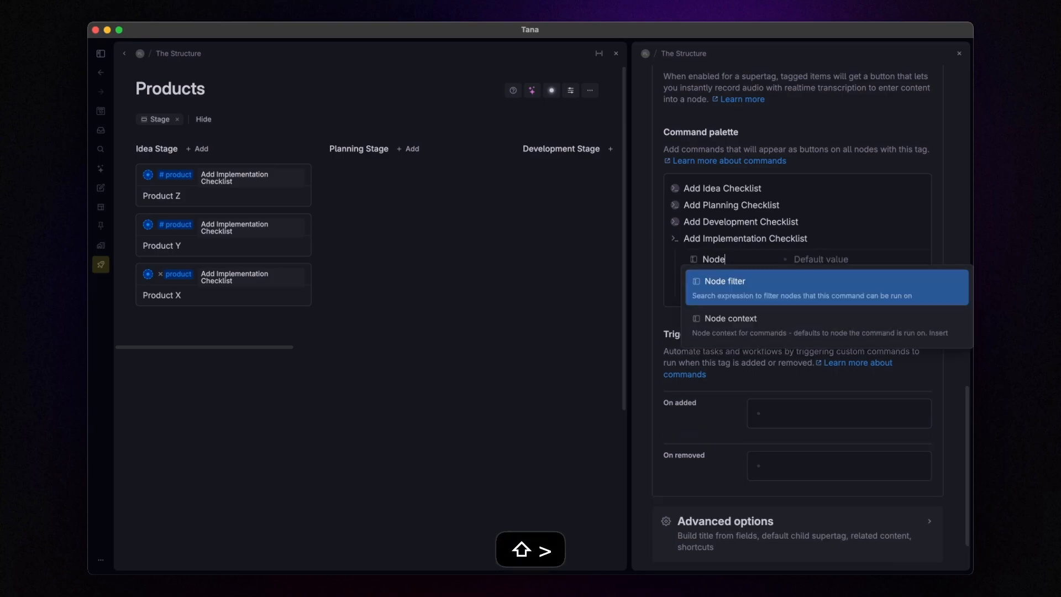
{"action": "key", "text": "Return"}
{"action": "type", "text": ">Sta"}
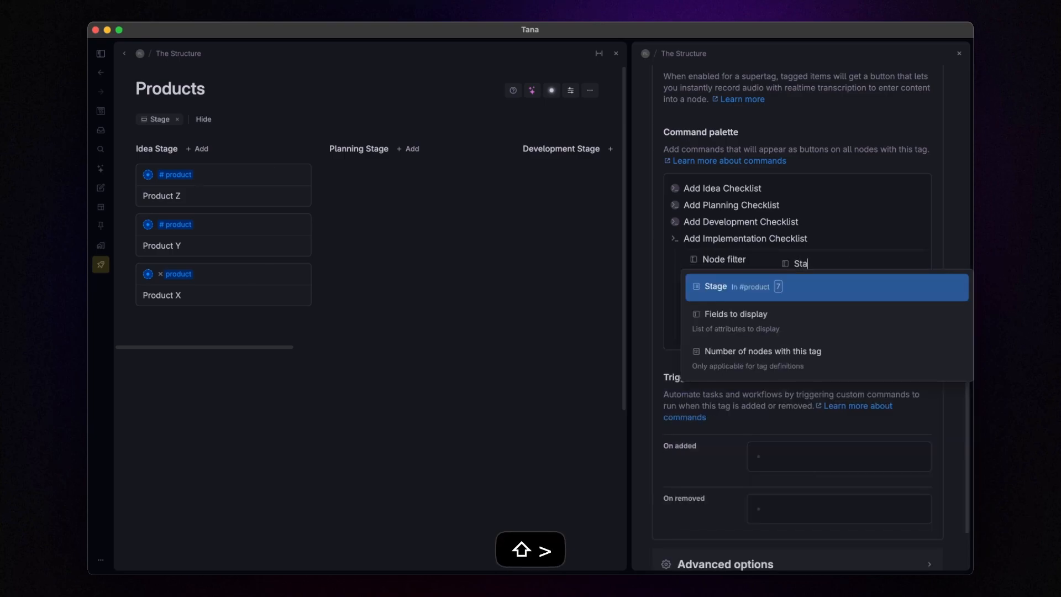
{"action": "key", "text": "Return"}
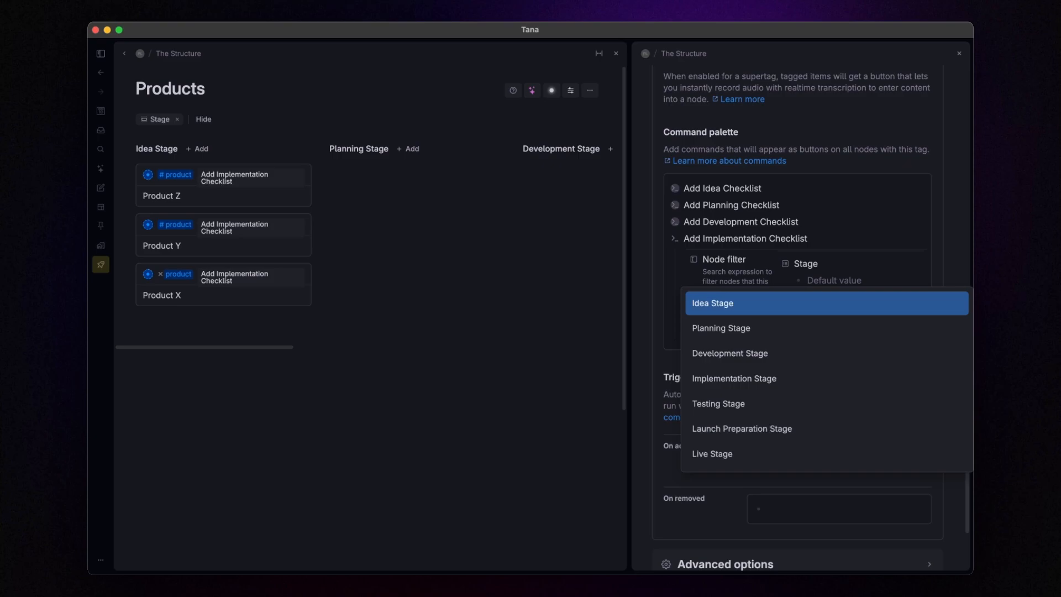
{"action": "key", "text": "Down"}
{"action": "key", "text": "Down"}
{"action": "key", "text": "Down"}
{"action": "key", "text": "Return"}
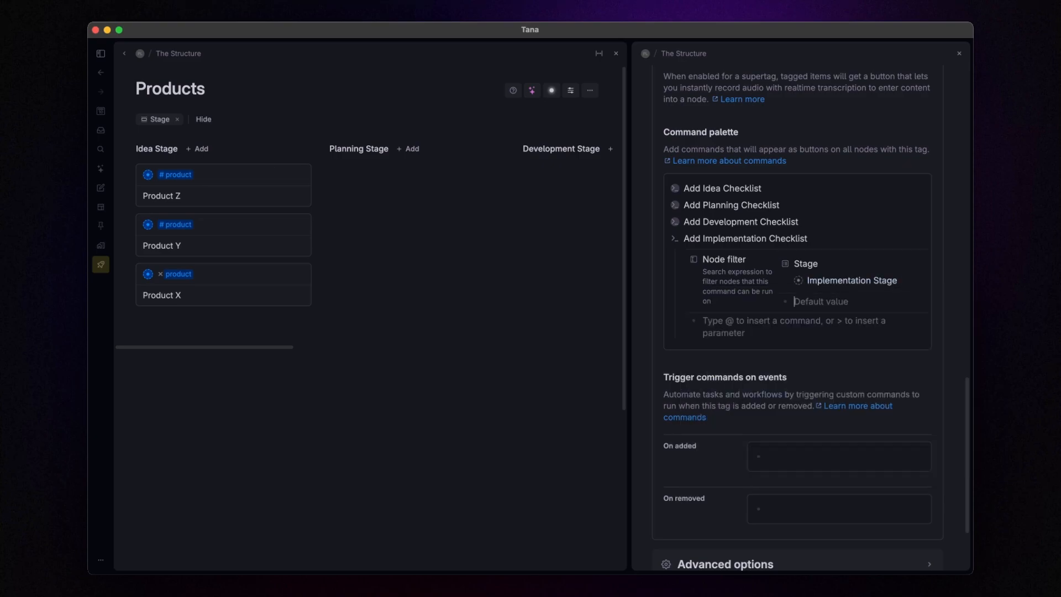
Add the Implementation field with the value No to the Add Implementation Checklist node filter
{"action": "type", "text": ">IMpl"}
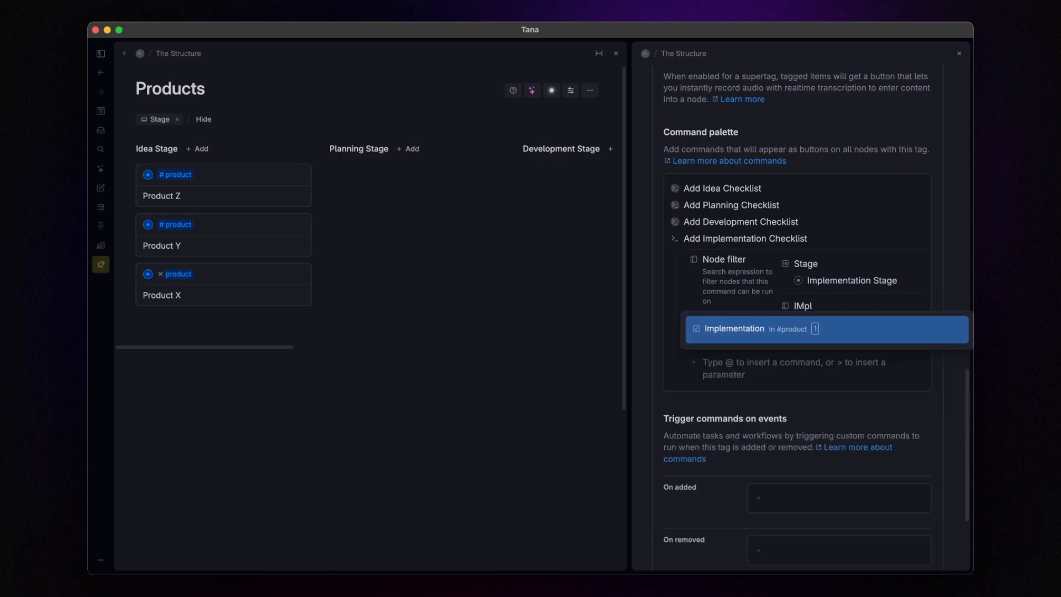
{"action": "key", "text": "Return"}
{"action": "key", "text": "Return"}
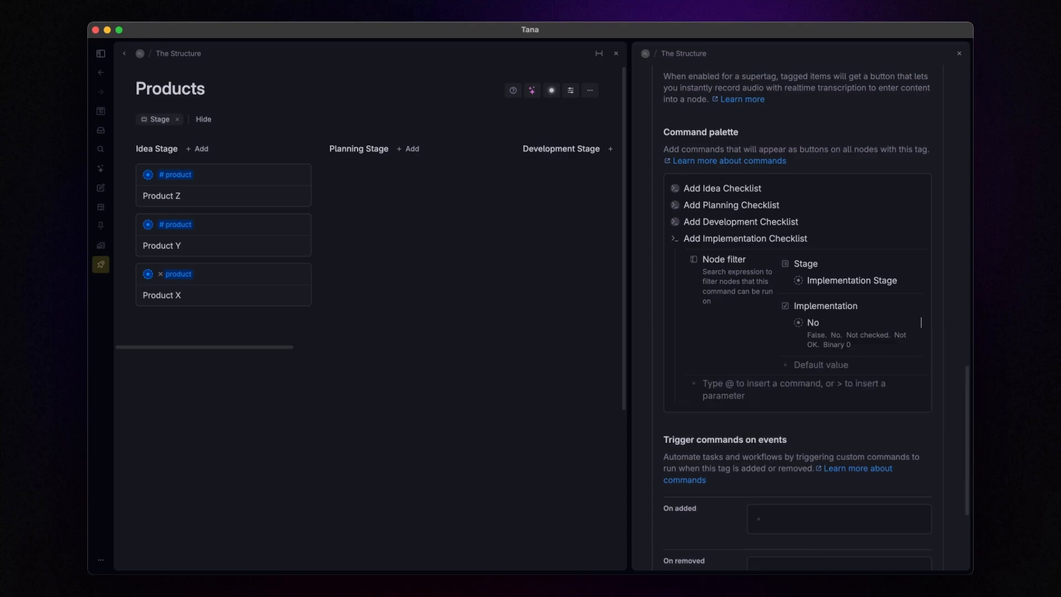
Add an Insert Tana Paste command below the node filter in Add Implementation Checklist and open its configuration
{"action": "scroll", "coordinate": [723, 282], "scroll_direction": "down", "scroll_amount": 2}
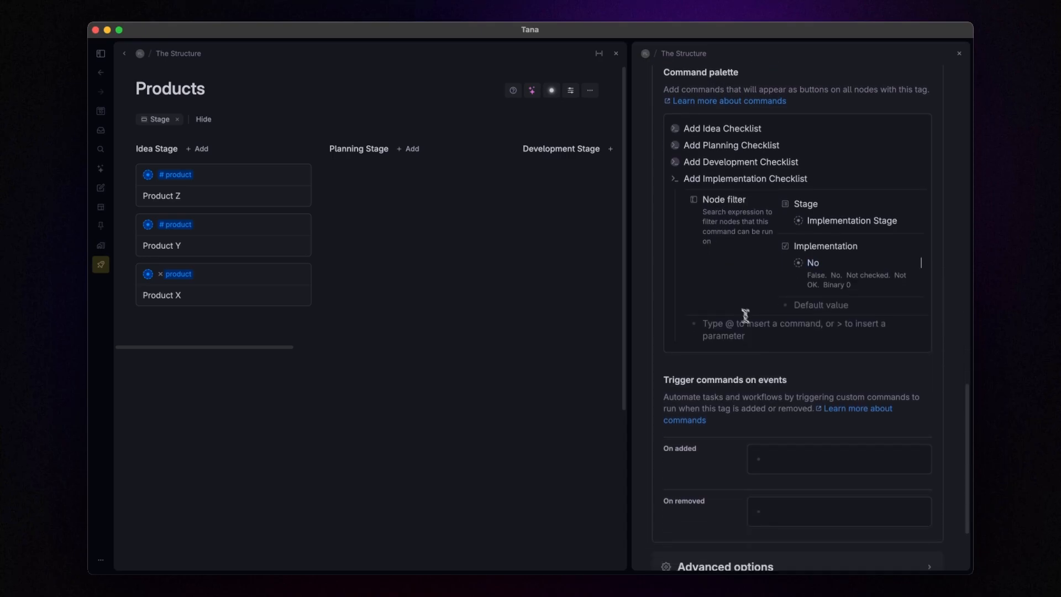
{"action": "type", "text": "@insert"}
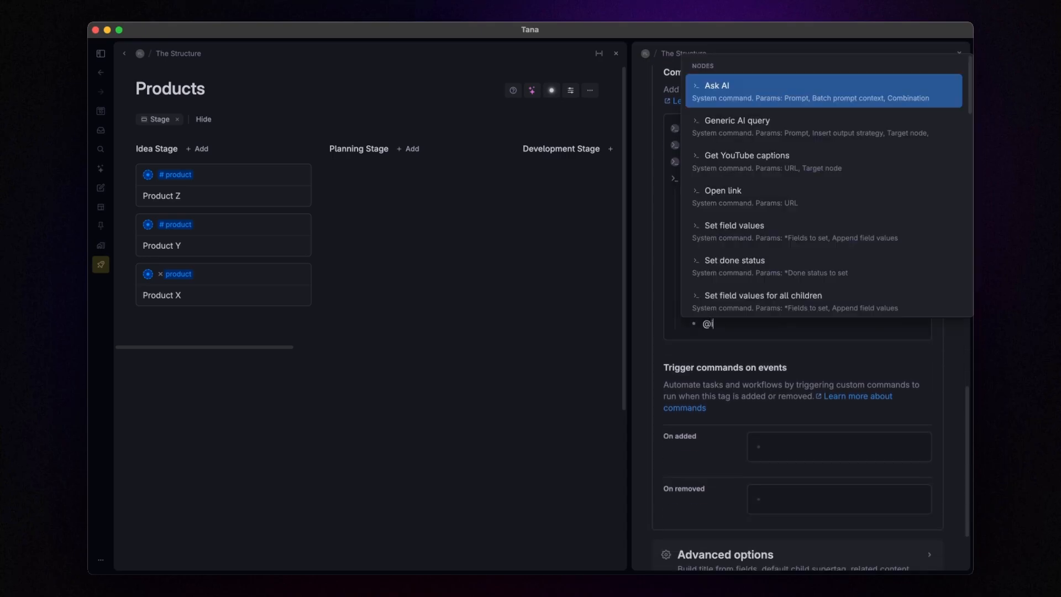
{"action": "key", "text": "Down"}
{"action": "key", "text": "Down"}
{"action": "key", "text": "Return"}
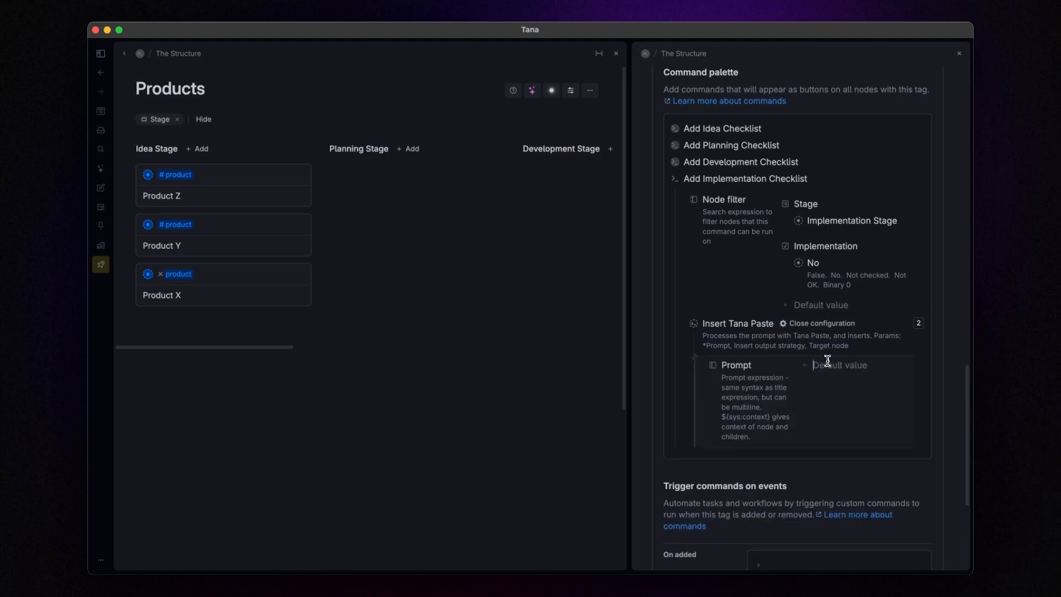
Fill the Insert Tana Paste Prompt with the lines "Uploading #task" and "Course Design #task" as plain text
{"action": "type", "text": "Uploading"}
{"action": "key", "text": "Return"}
{"action": "type", "text": "Course Design"}
{"action": "type", "text": "#task"}
{"action": "key", "text": "Escape"}
{"action": "key", "text": "Down"}
{"action": "type", "text": "#task"}
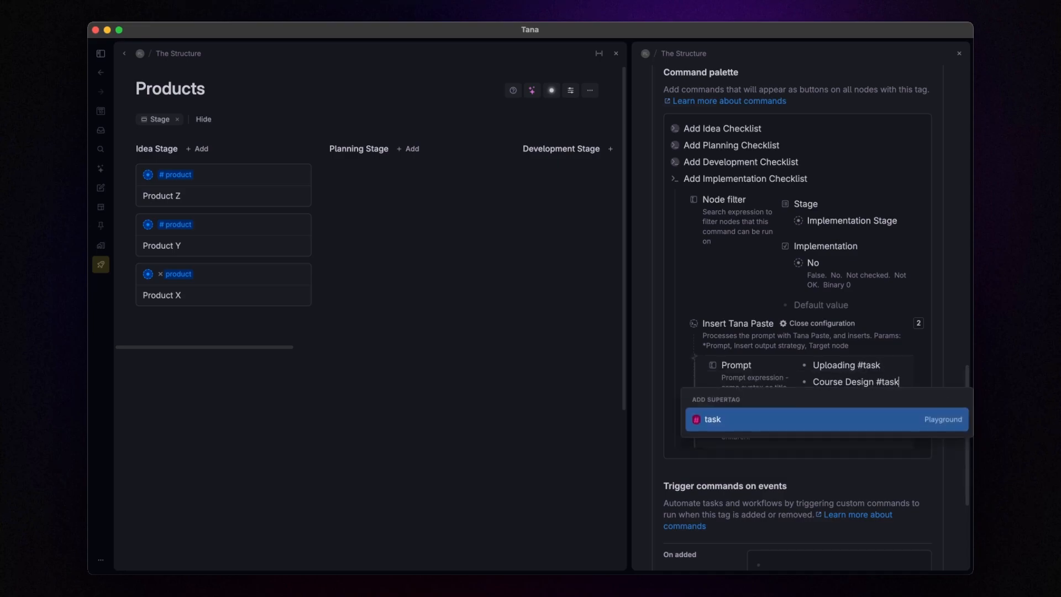
{"action": "key", "text": "Escape"}
Add a Target node parameter referencing the Checklist field to the Implementation command's Insert Tana Paste, and close its configuration
{"action": "left_click", "coordinate": [771, 364]}
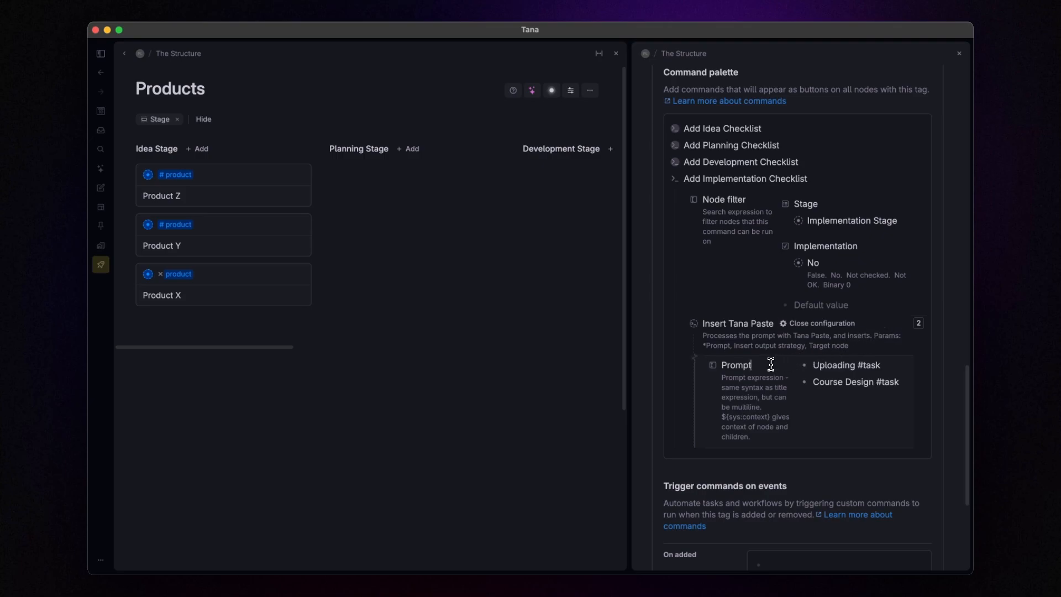
{"action": "key", "text": "Return"}
{"action": "type", "text": ">"}
{"action": "type", "text": "Targe"}
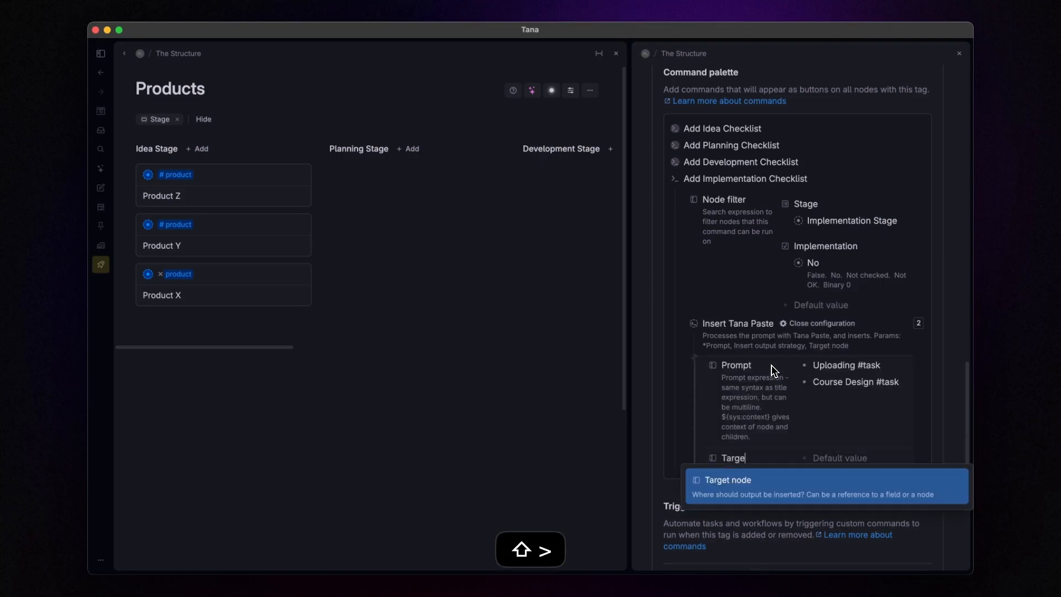
{"action": "key", "text": "Return"}
{"action": "type", "text": "Checklist"}
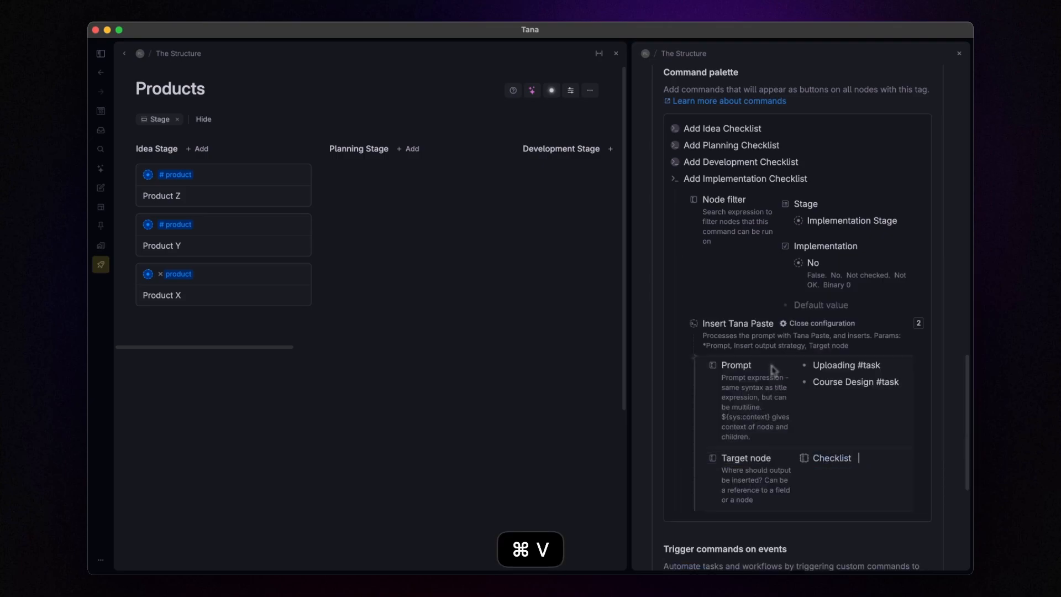
{"action": "scroll", "coordinate": [770, 393], "scroll_direction": "down", "scroll_amount": 1}
{"action": "scroll", "coordinate": [770, 394], "scroll_direction": "down", "scroll_amount": 2}
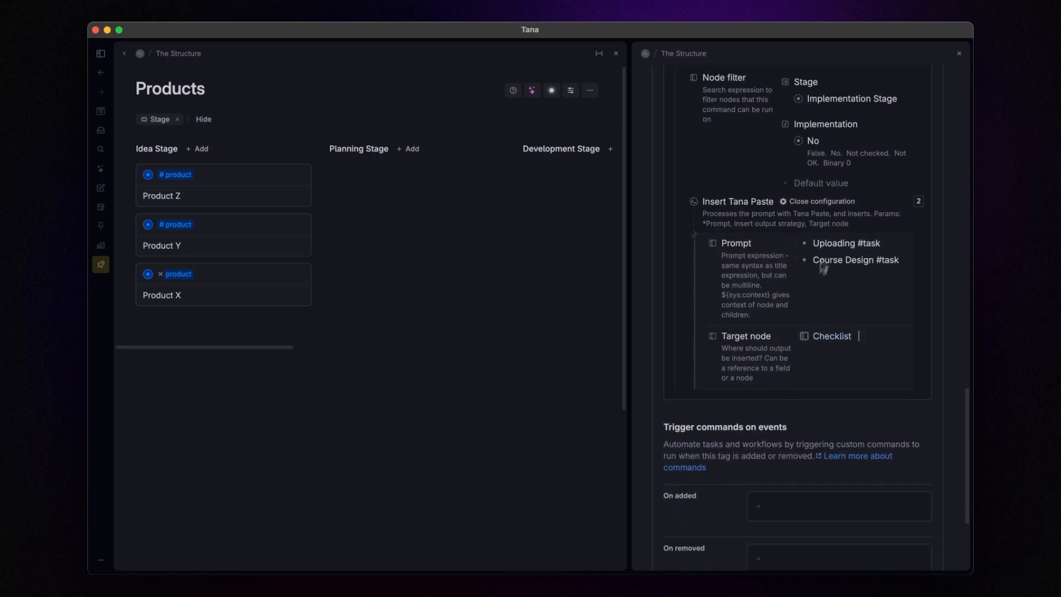
{"action": "left_click", "coordinate": [824, 202]}
{"action": "scroll", "coordinate": [825, 248], "scroll_direction": "up", "scroll_amount": 1}
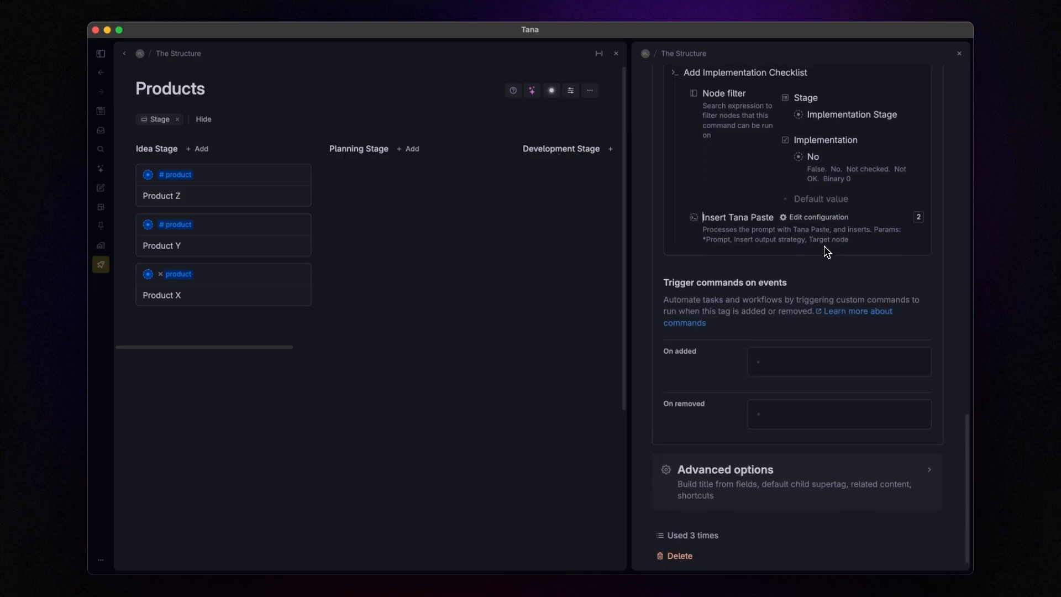
Add a Set field values command below Insert Tana Paste in Add Implementation Checklist
{"action": "key", "text": "Return"}
{"action": "type", "text": "@set"}
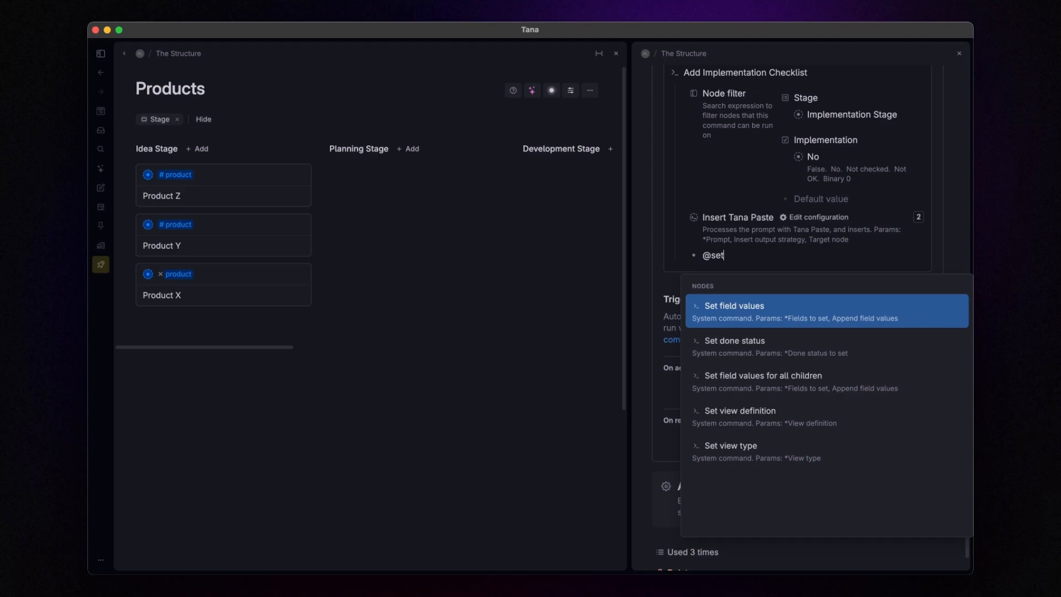
{"action": "key", "text": "Down"}
{"action": "key", "text": "Down"}
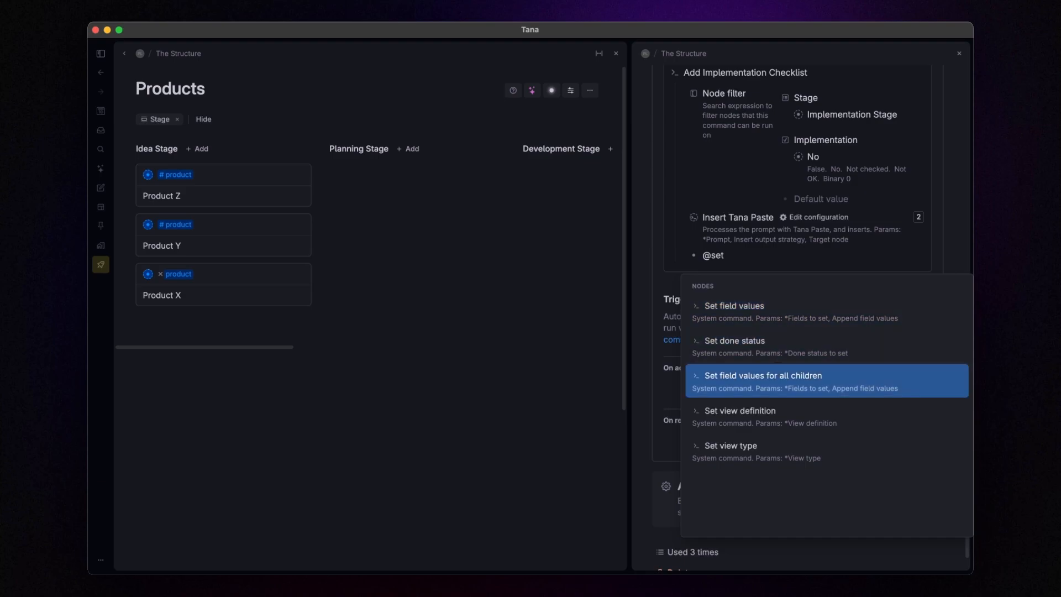
{"action": "key", "text": "Up"}
{"action": "key", "text": "Up"}
{"action": "key", "text": "Return"}
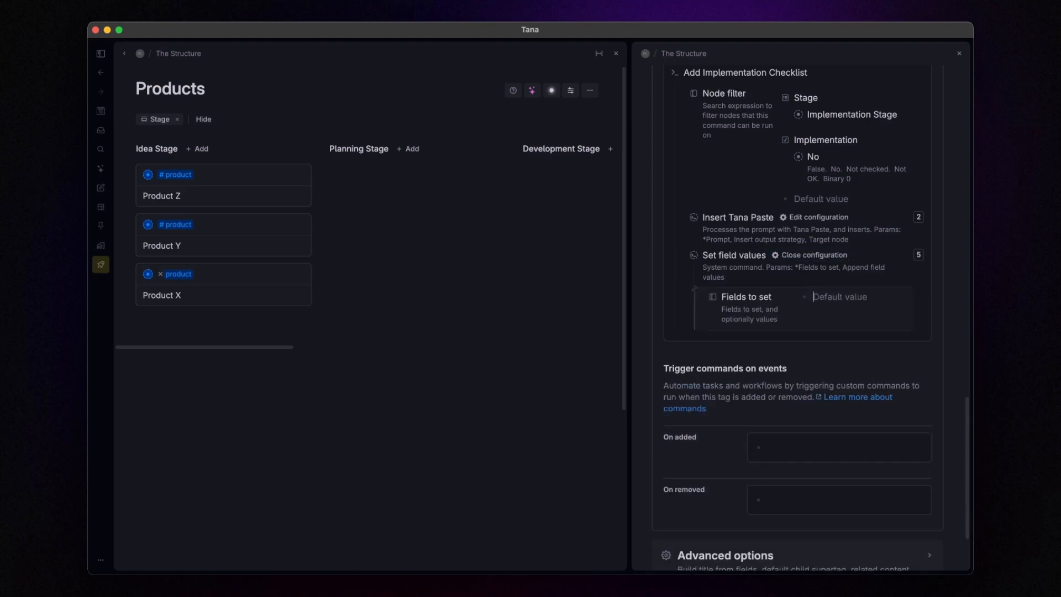
Configure Set field values to check the Implementation field, and collapse its configuration and the Add Implementation Checklist command
{"action": "type", "text": ">Impl"}
{"action": "key", "text": "Return"}
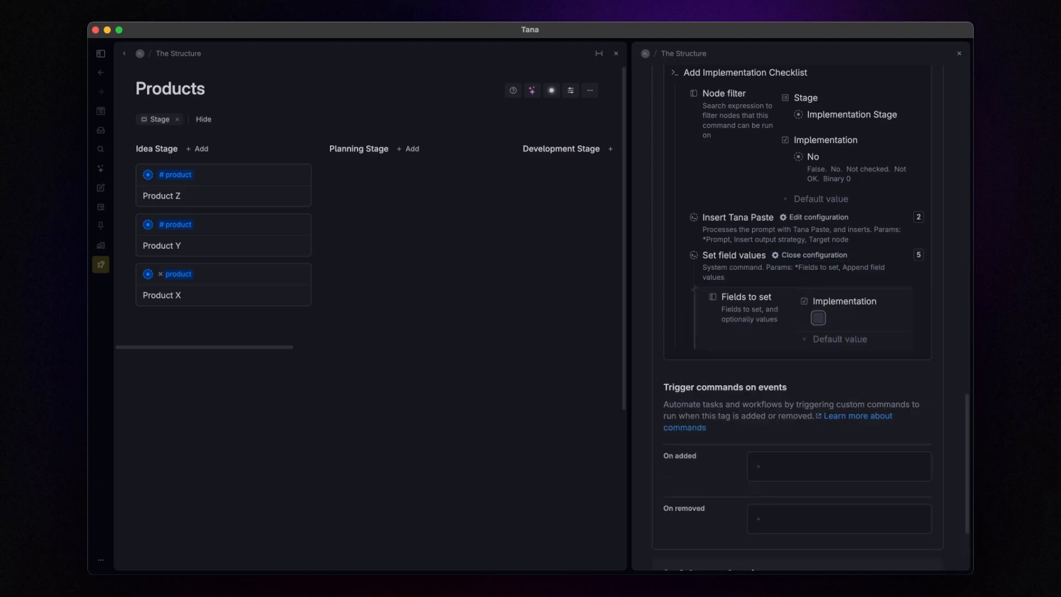
{"action": "key", "text": "space"}
{"action": "left_click", "coordinate": [807, 255]}
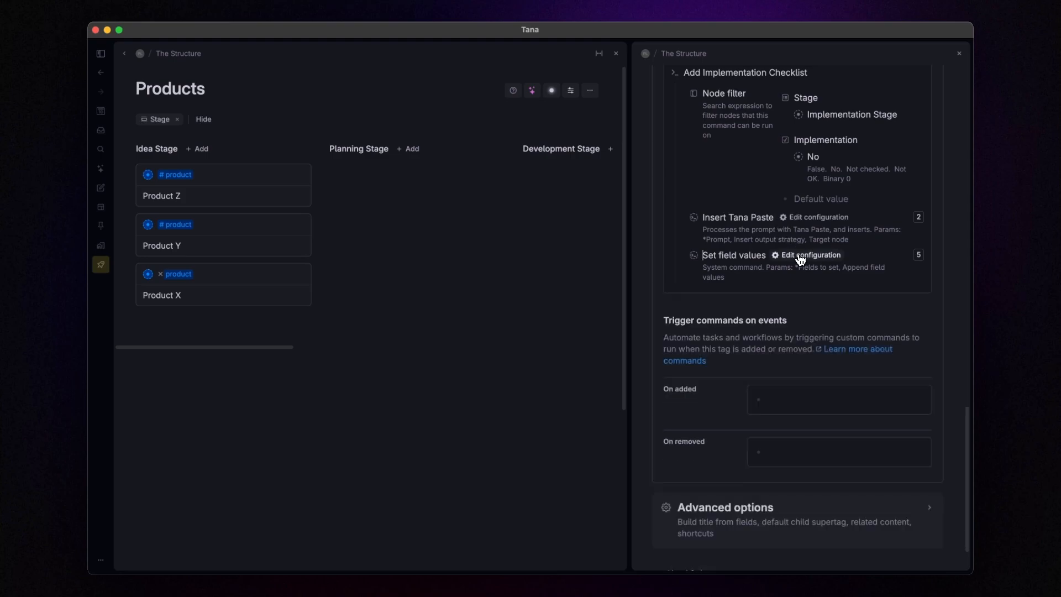
{"action": "scroll", "coordinate": [800, 260], "scroll_direction": "up", "scroll_amount": 3}
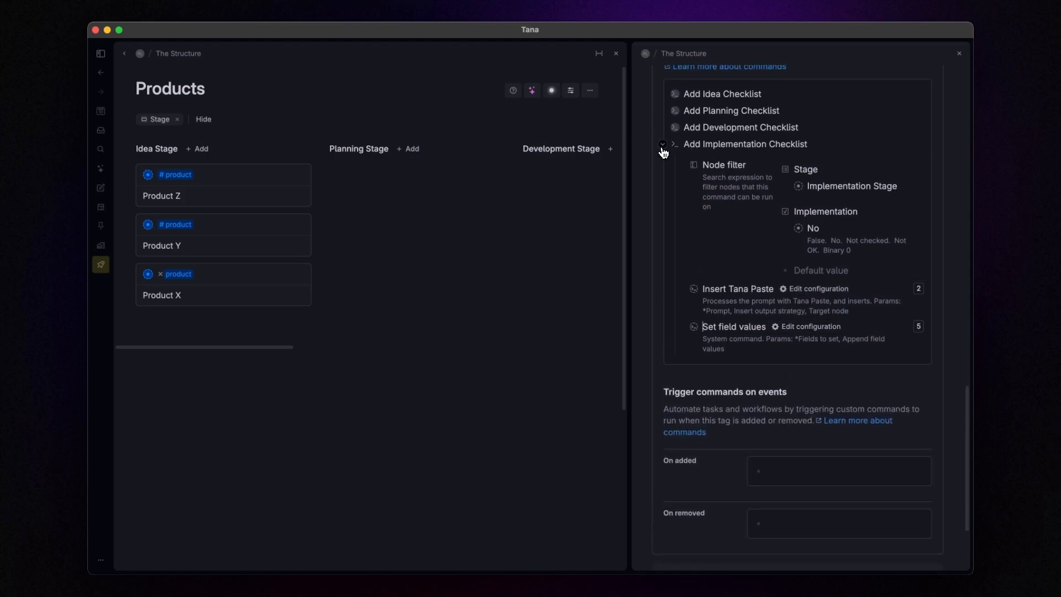
{"action": "left_click", "coordinate": [664, 145]}
Create a command node named Add Testing Checklist below Add Implementation Checklist
{"action": "key", "text": "Return"}
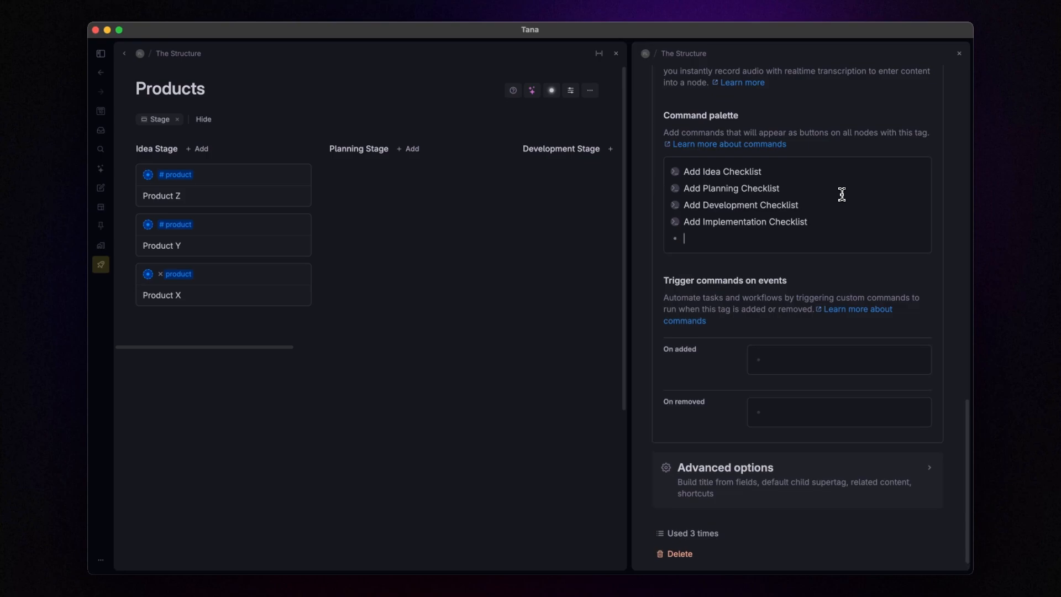
{"action": "type", "text": "Add T"}
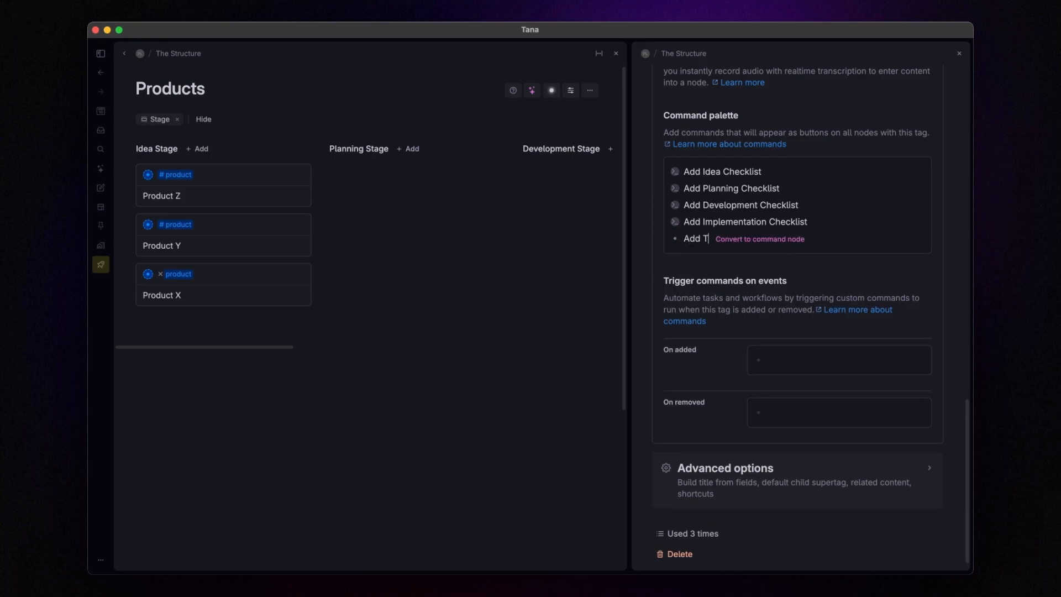
{"action": "type", "text": "esting Checklist"}
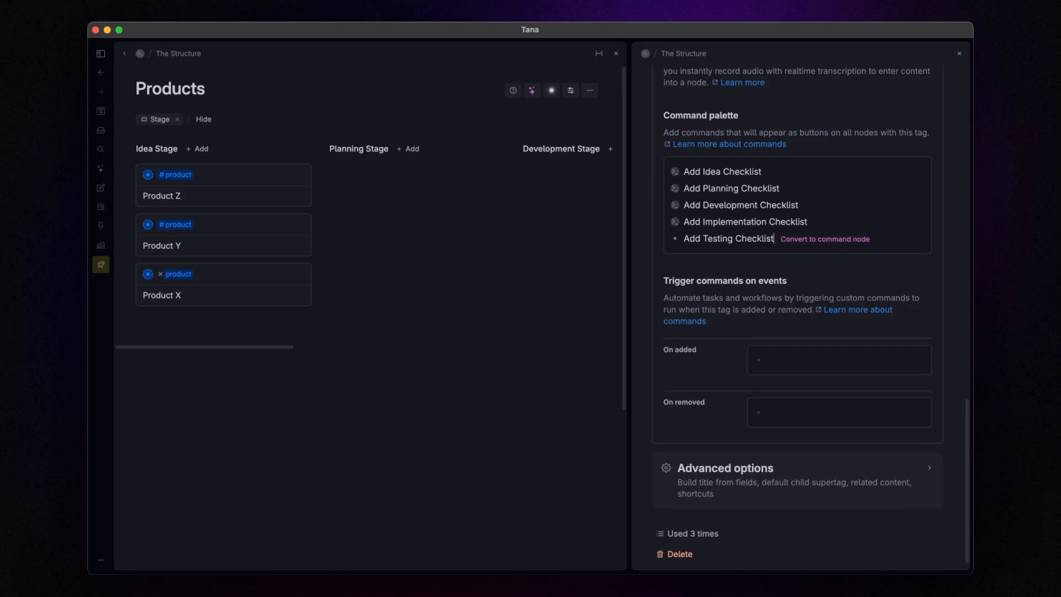
{"action": "key", "text": "Right"}
{"action": "key", "text": "Return"}
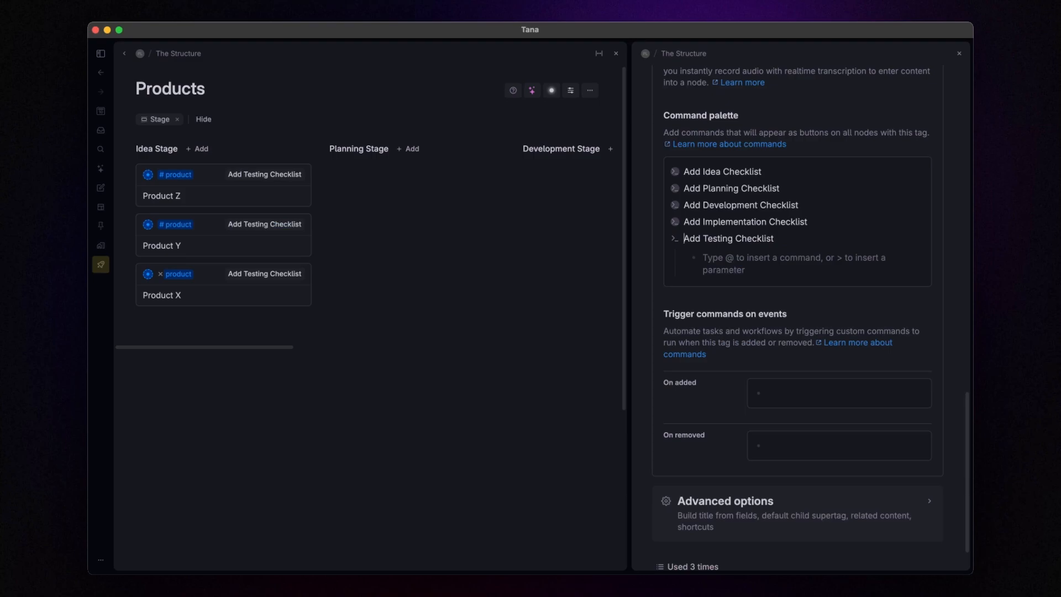
Add a Node filter to Add Testing Checklist that requires Stage to be Testing Stage
{"action": "type", "text": ">N"}
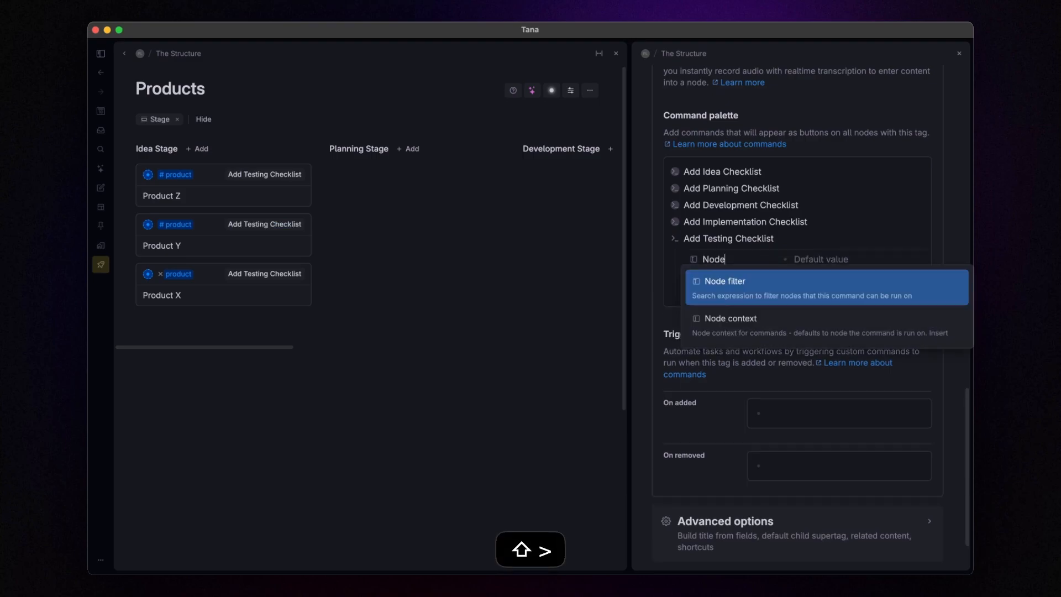
{"action": "type", "text": "ode"}
{"action": "key", "text": "Return"}
{"action": "type", "text": ">"}
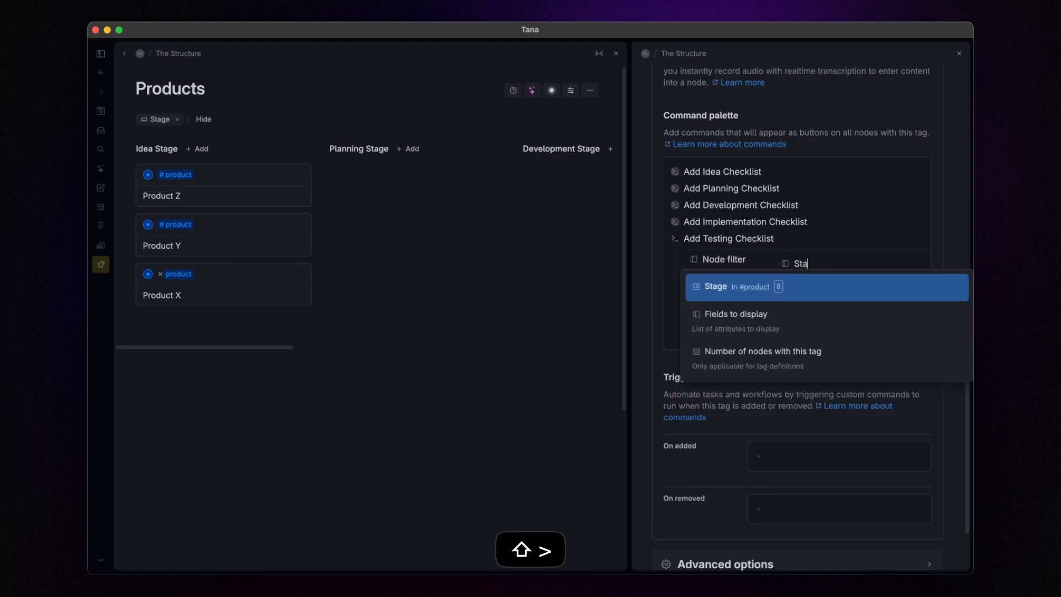
{"action": "key", "text": "Return"}
{"action": "key", "text": "Down"}
{"action": "key", "text": "Down"}
{"action": "key", "text": "Down"}
{"action": "key", "text": "Down"}
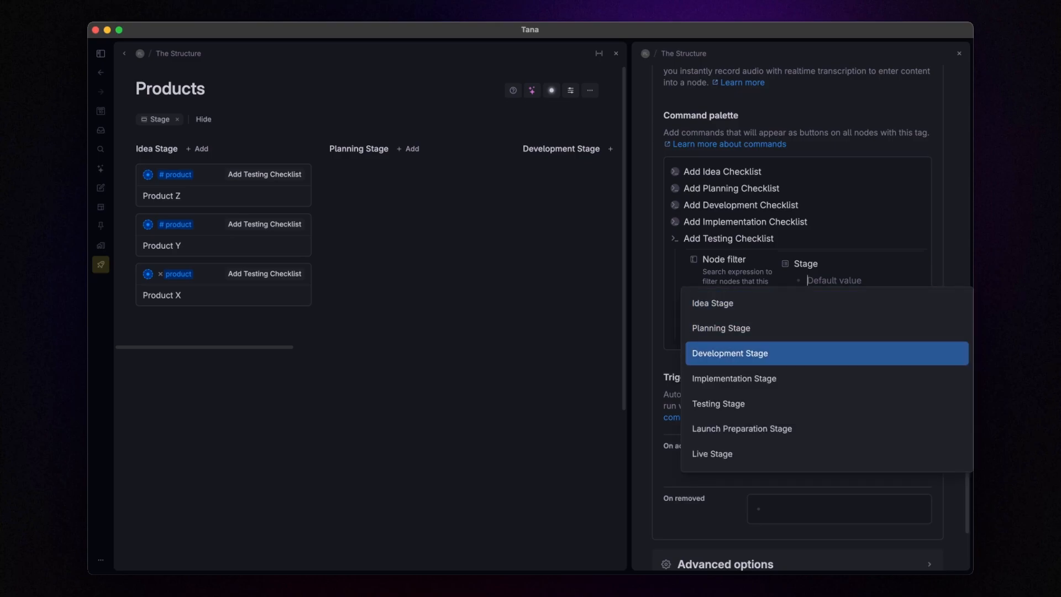
{"action": "key", "text": "Return"}
Add the Testing field with the value No to the Add Testing Checklist node filter
{"action": "type", "text": ">Test"}
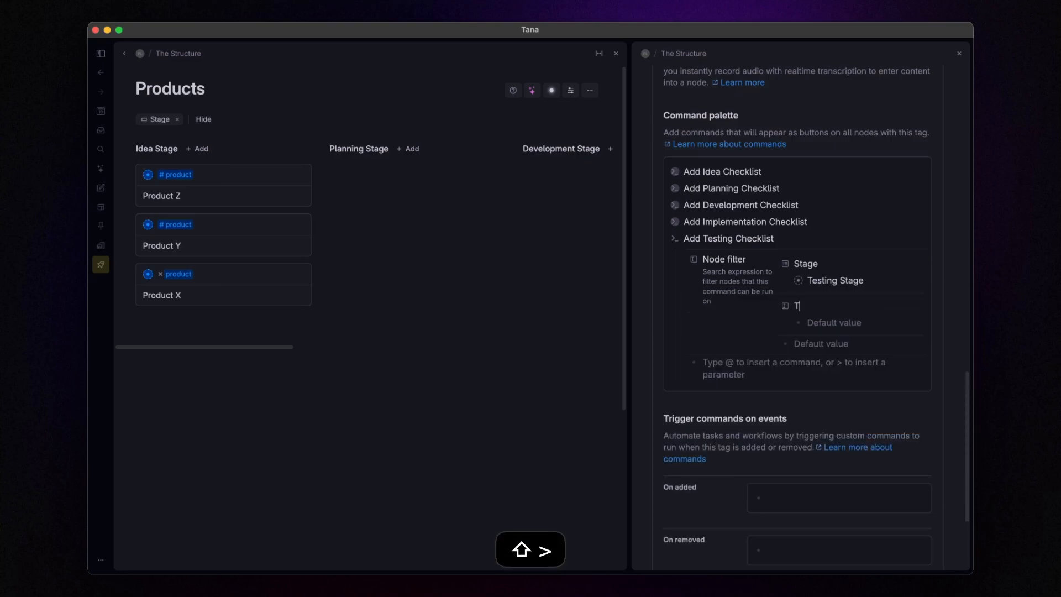
{"action": "key", "text": "Return"}
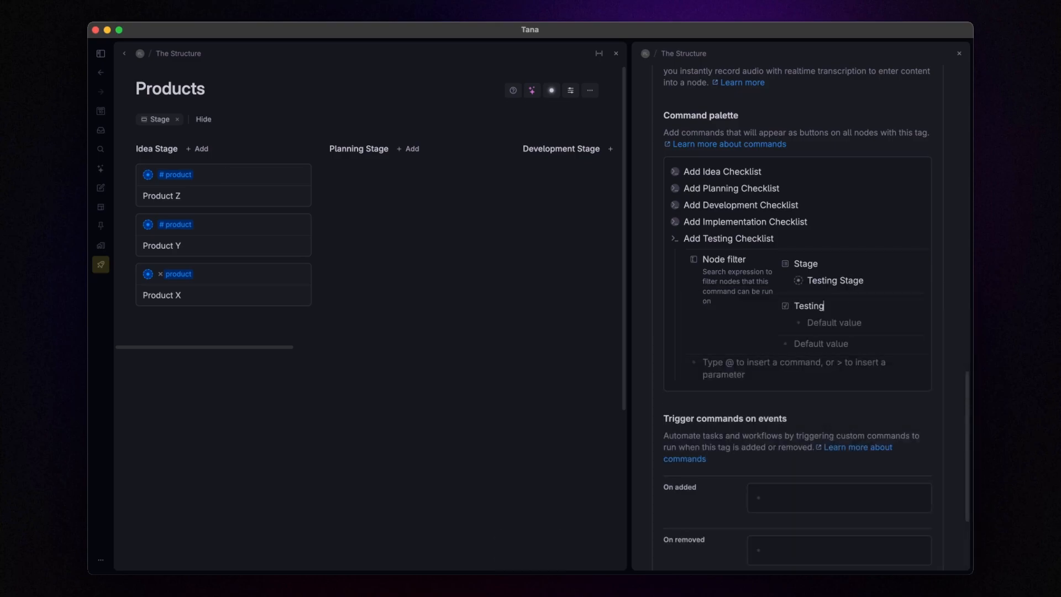
{"action": "key", "text": "Return"}
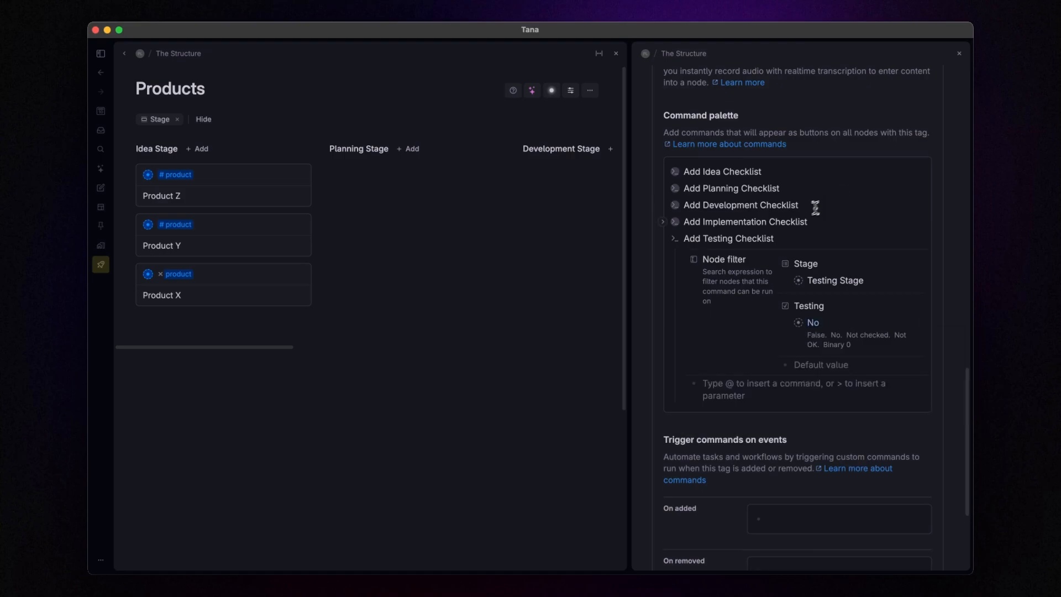
Add an Insert Tana Paste command to Add Testing Checklist and open its Prompt parameter for entry
{"action": "scroll", "coordinate": [810, 213], "scroll_direction": "down", "scroll_amount": 3}
{"action": "type", "text": "@inser"}
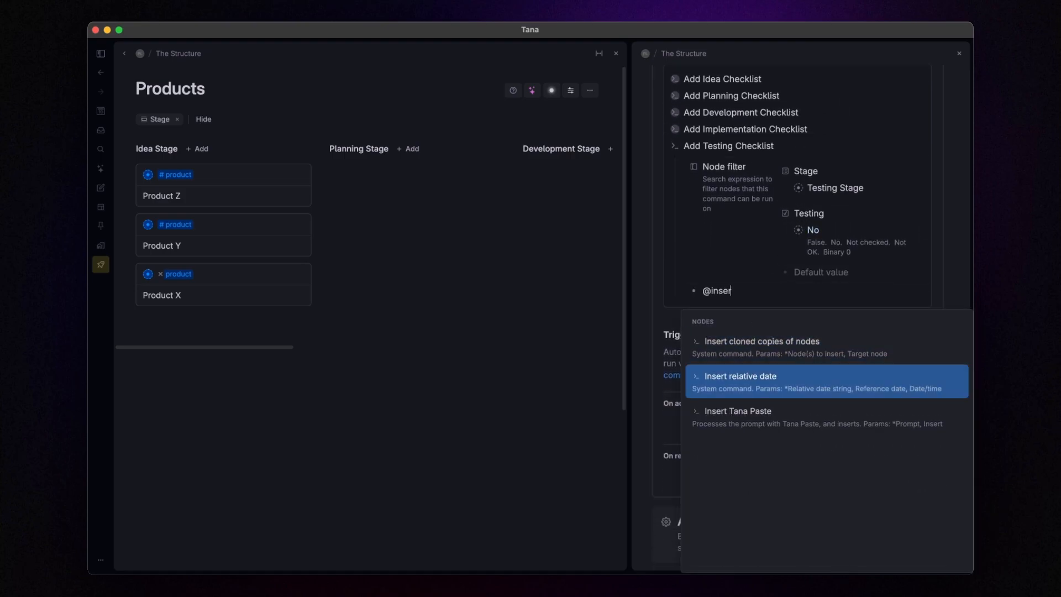
{"action": "key", "text": "Down"}
{"action": "key", "text": "Return"}
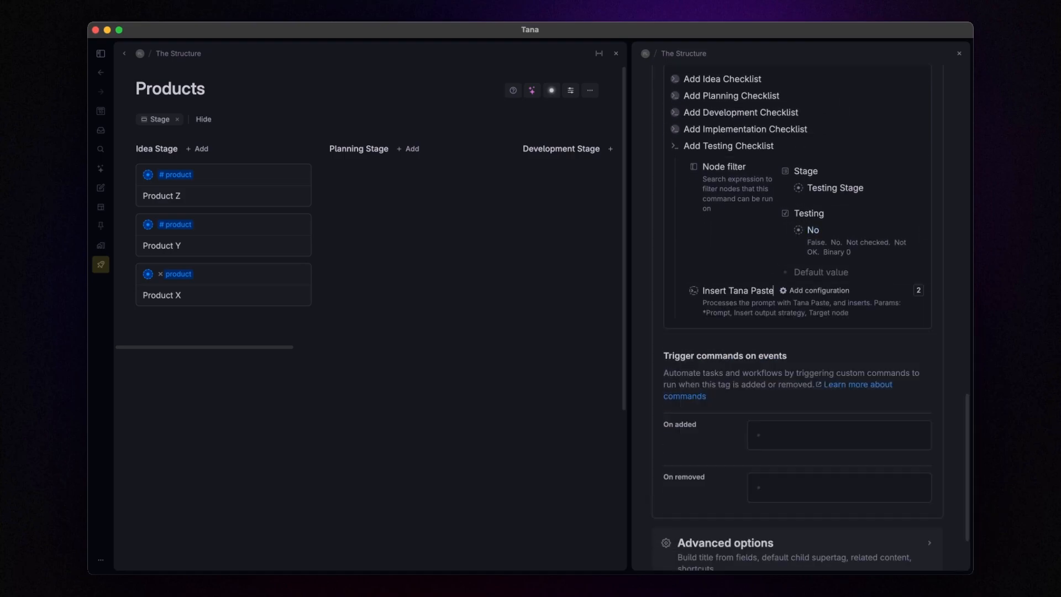
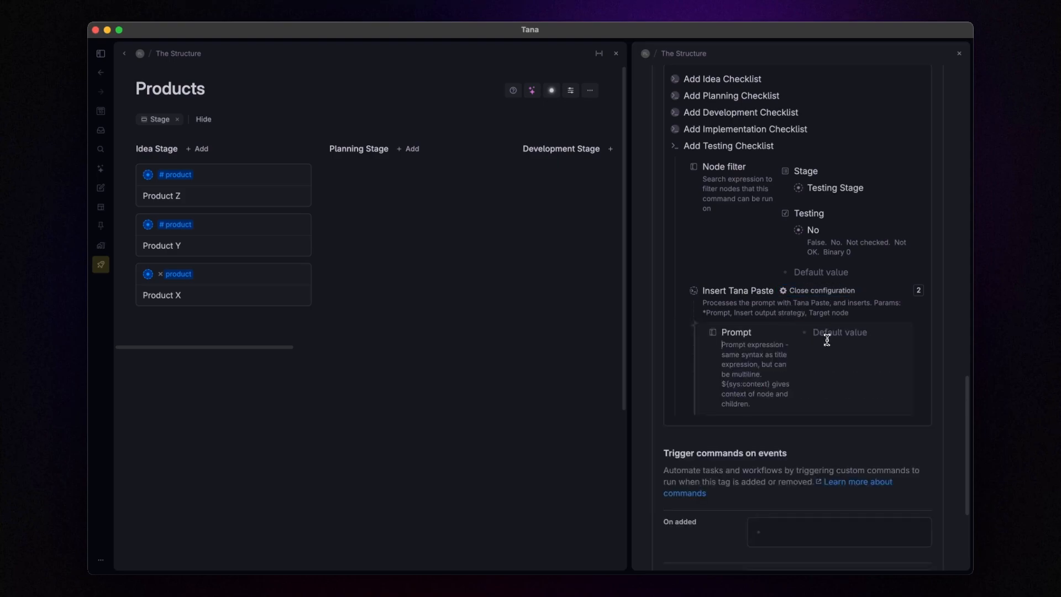
{"action": "left_click", "coordinate": [827, 339]}
{"action": "scroll", "coordinate": [827, 341], "scroll_direction": "down", "scroll_amount": 3}
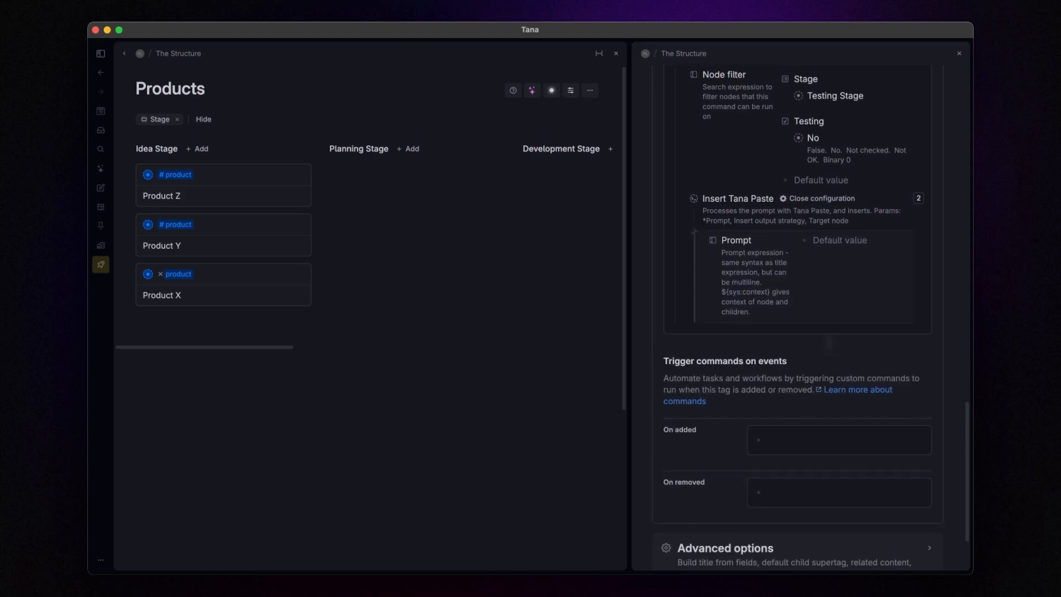
Enter Internal Review #task and Beta Testing #task as two lines in the Prompt of Add Testing Checklist
{"action": "type", "text": "Internal Review"}
{"action": "key", "text": "Return"}
{"action": "type", "text": "Beta #task"}
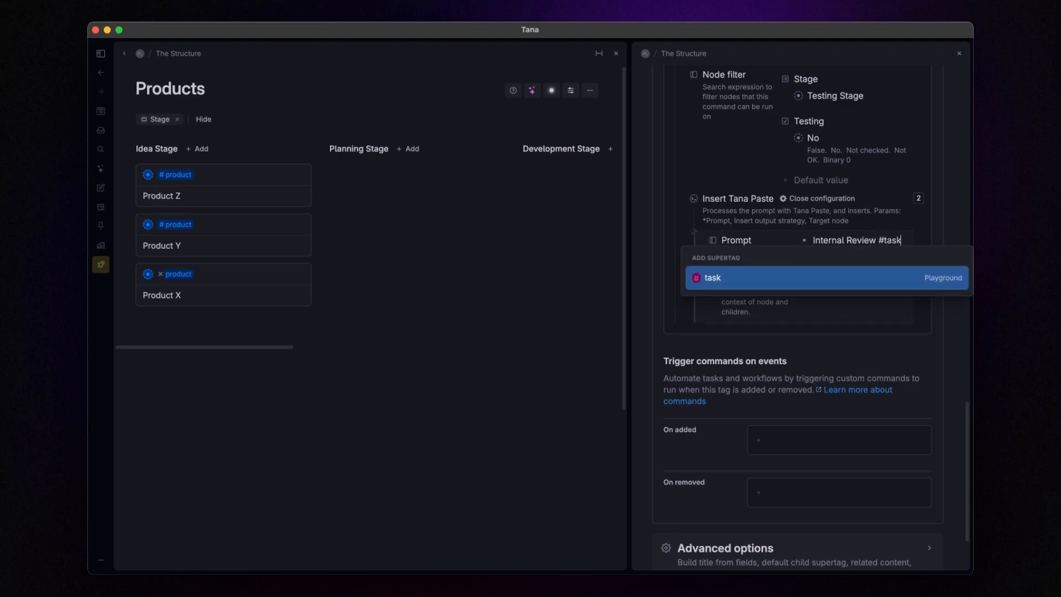
{"action": "key", "text": "Return"}
{"action": "key", "text": "Down"}
{"action": "type", "text": "#task"}
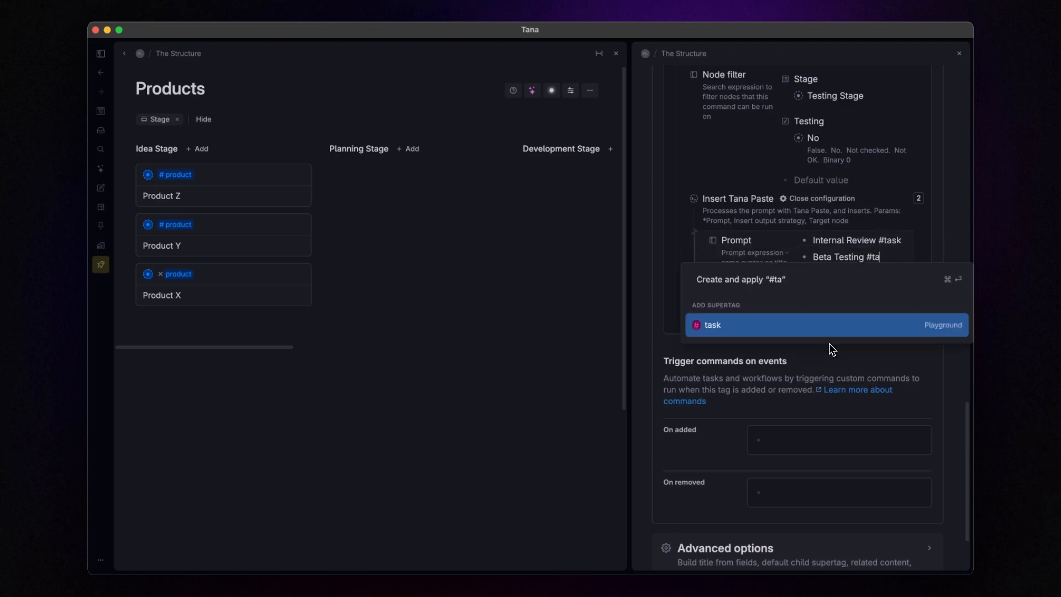
{"action": "key", "text": "Return"}
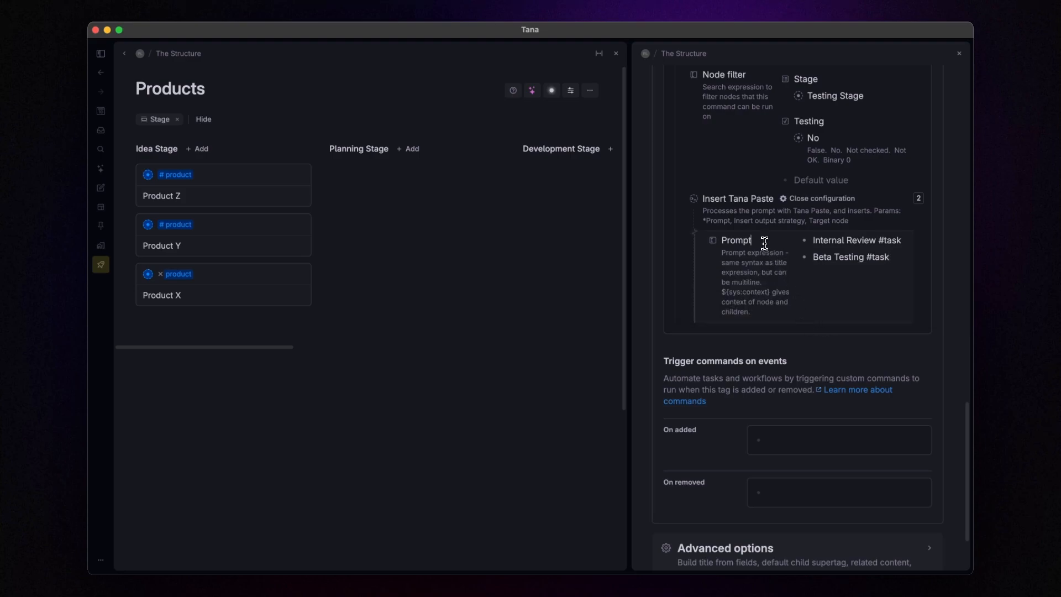
Add a Target node parameter set to the Checklist field to the testing Insert Tana Paste command and close its configuration
{"action": "key", "text": "Return"}
{"action": "key", "text": "shift+period"}
{"action": "type", "text": "Targ"}
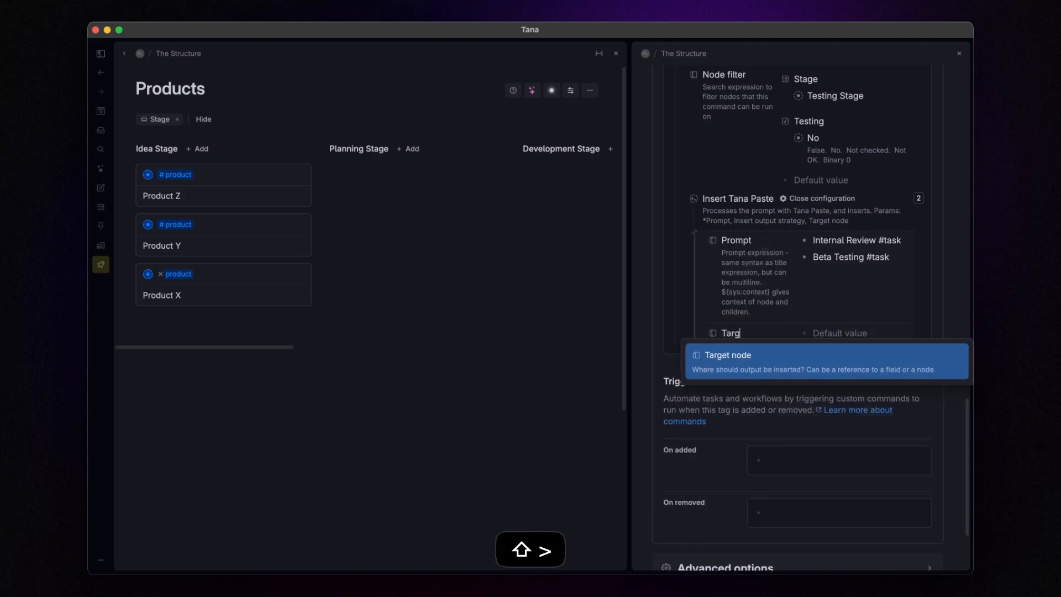
{"action": "key", "text": "Return"}
{"action": "key", "text": "Tab"}
{"action": "type", "text": "Checklist"}
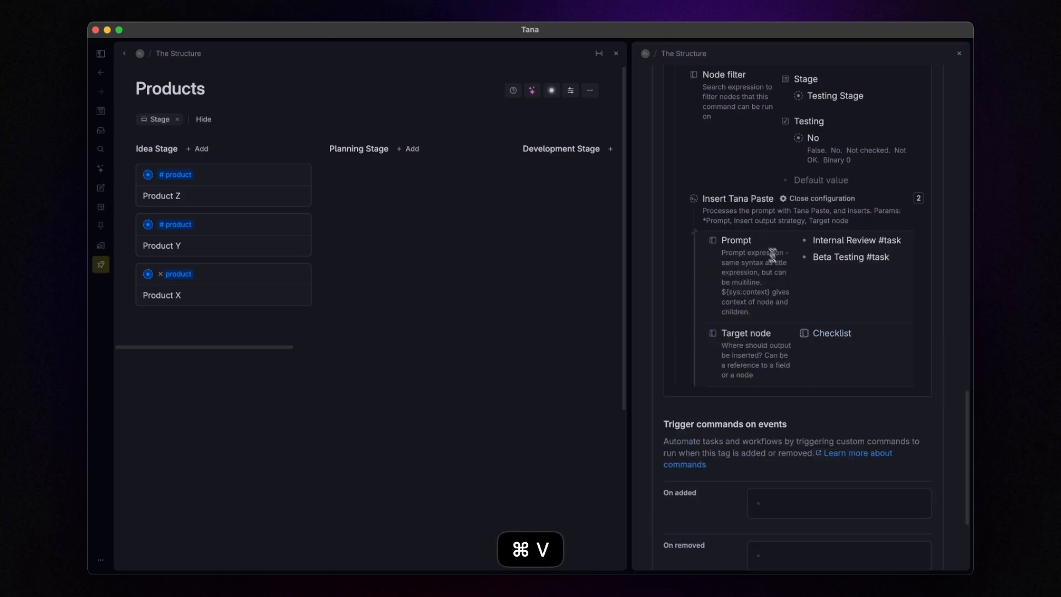
{"action": "scroll", "coordinate": [800, 313], "scroll_direction": "down", "scroll_amount": 3}
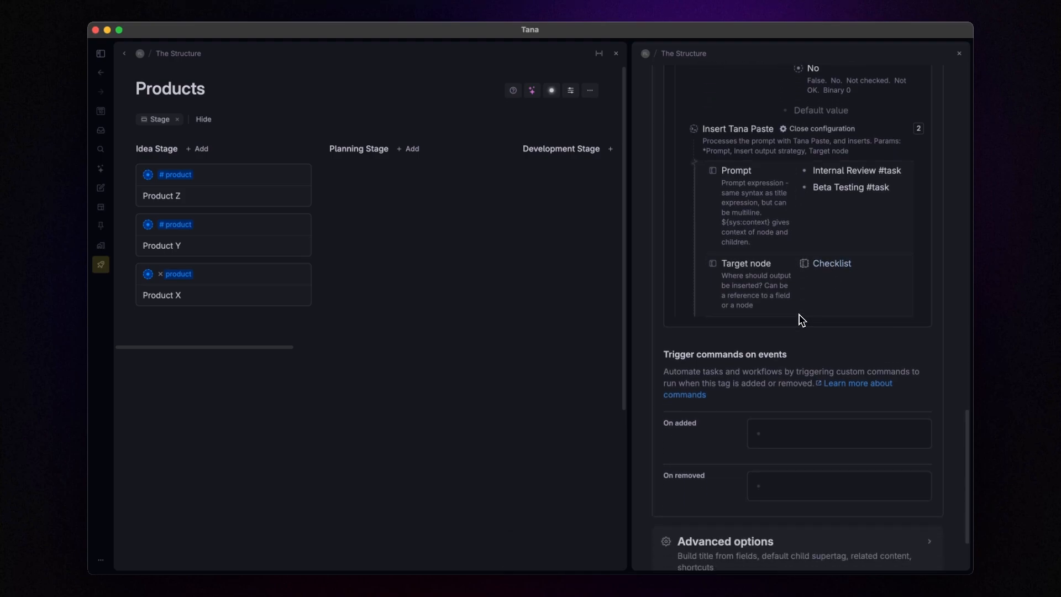
{"action": "left_click", "coordinate": [809, 130]}
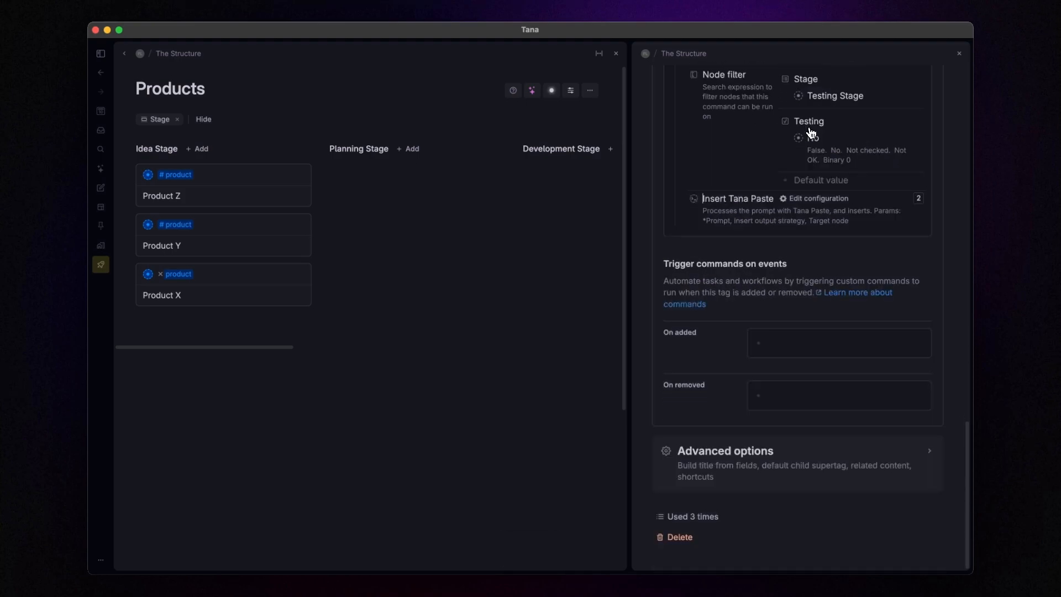
Add a Set field values command to Add Testing Checklist that checks the Testing field, and collapse the finished command
{"action": "left_click", "coordinate": [776, 199]}
{"action": "key", "text": "Return"}
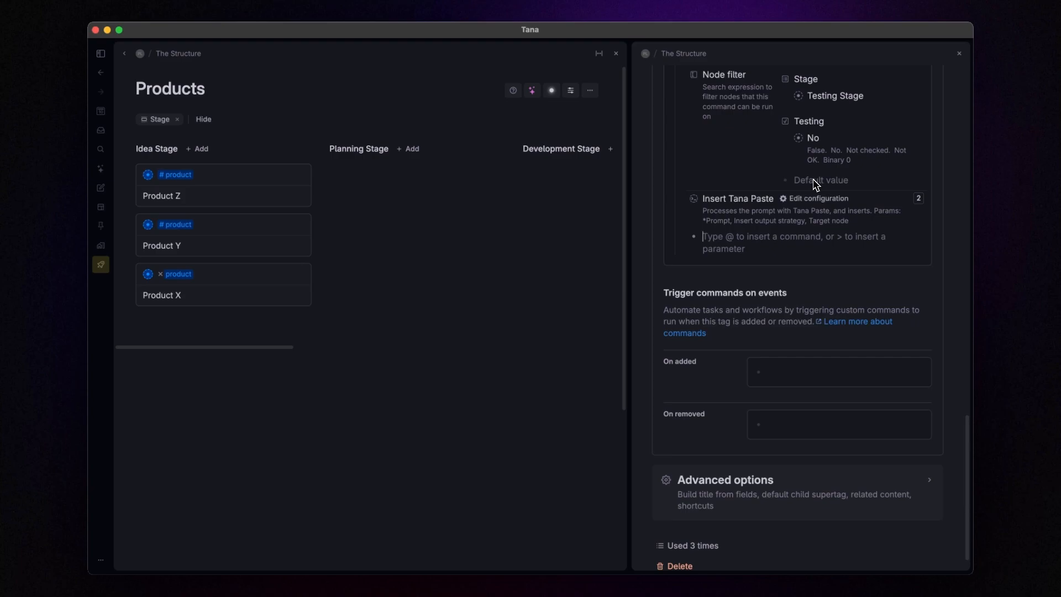
{"action": "type", "text": "@set f"}
{"action": "key", "text": "Return"}
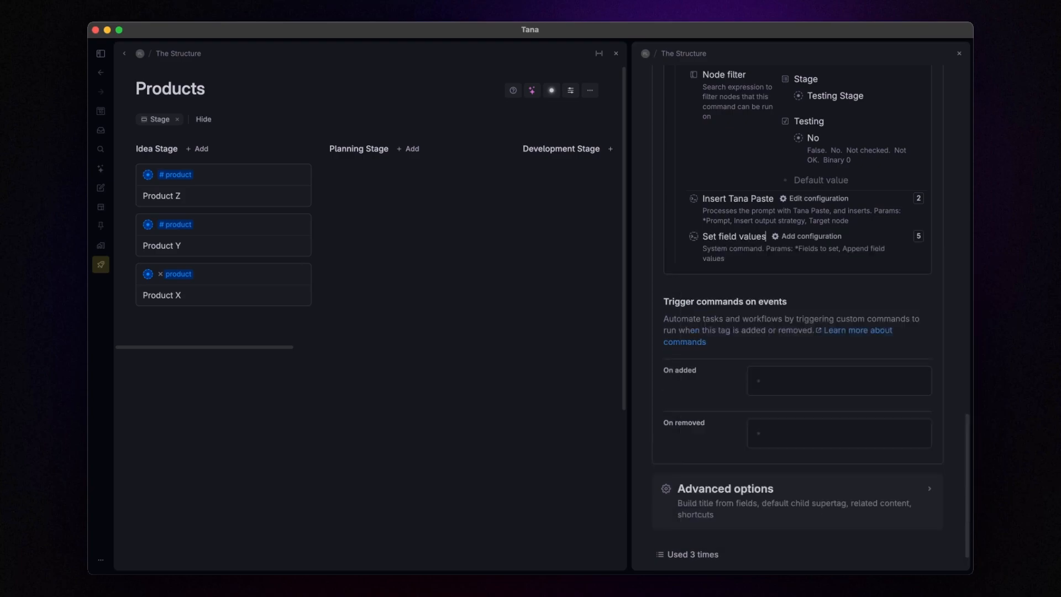
{"action": "left_click", "coordinate": [811, 236]}
{"action": "type", "text": ">Tes"}
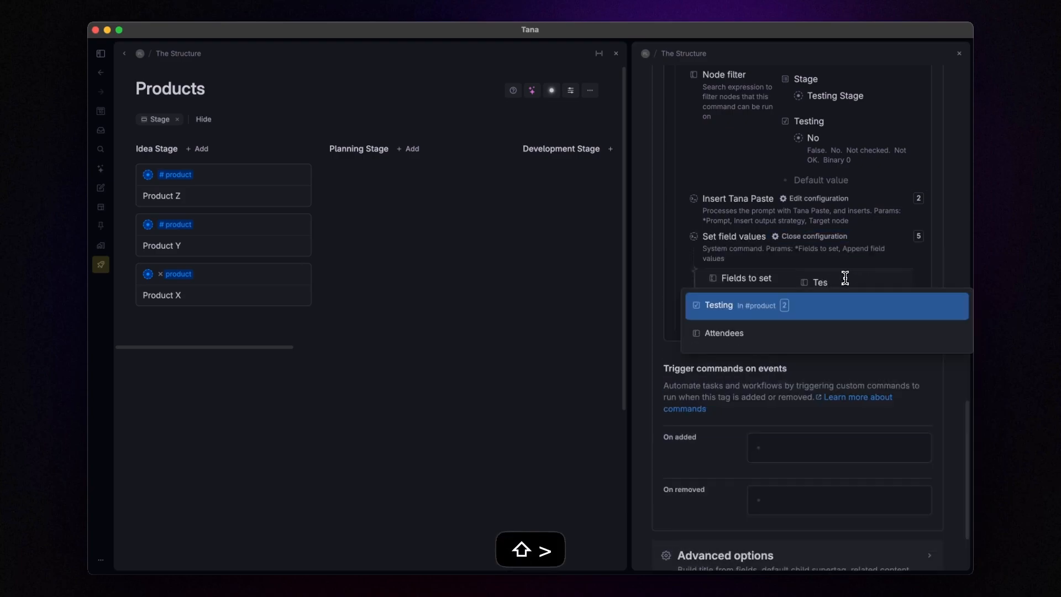
{"action": "key", "text": "Return"}
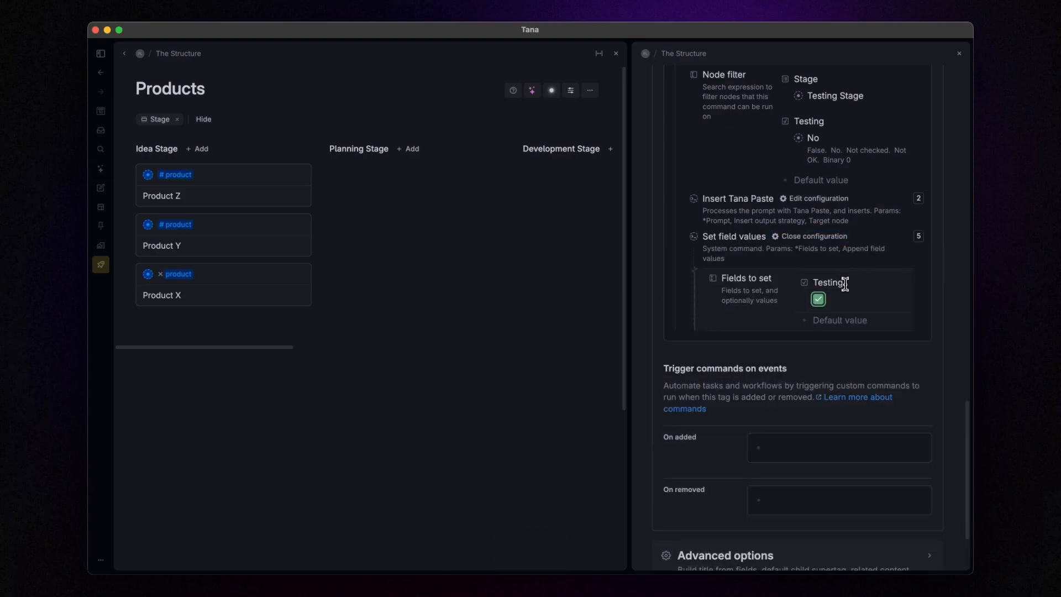
{"action": "left_click", "coordinate": [811, 236]}
{"action": "scroll", "coordinate": [806, 240], "scroll_direction": "up", "scroll_amount": 3}
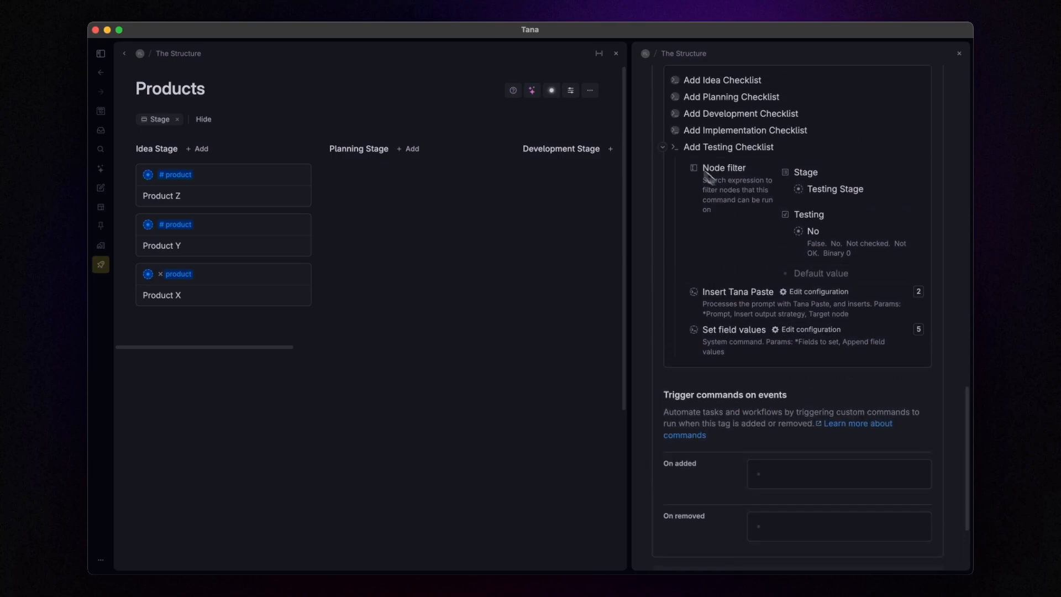
{"action": "left_click", "coordinate": [662, 149]}
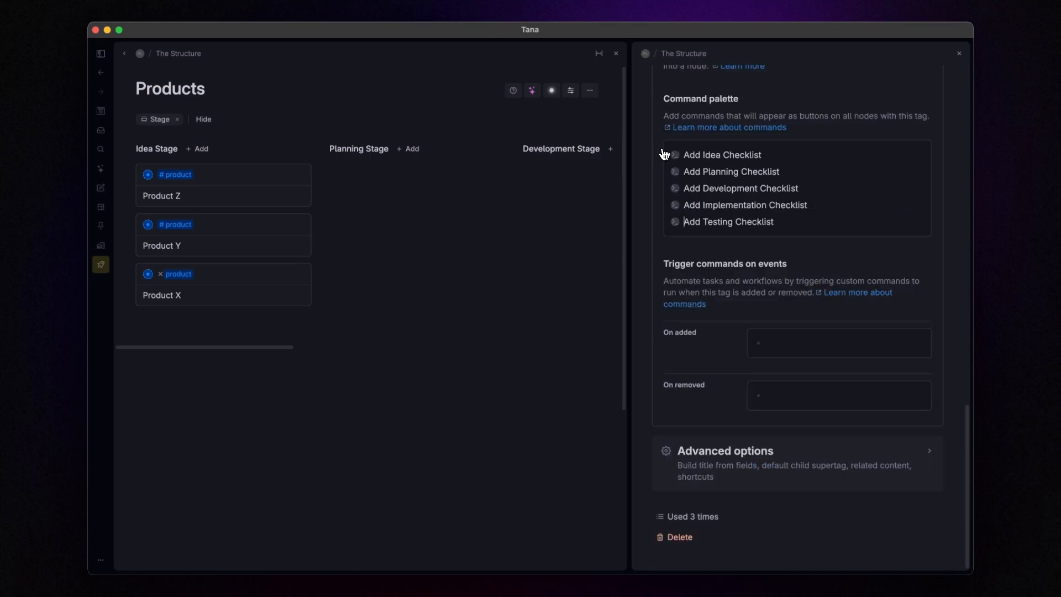
Create a command node named Add Launch Checklist below Add Testing Checklist
{"action": "left_click", "coordinate": [791, 229]}
{"action": "type", "text": "Add Lau"}
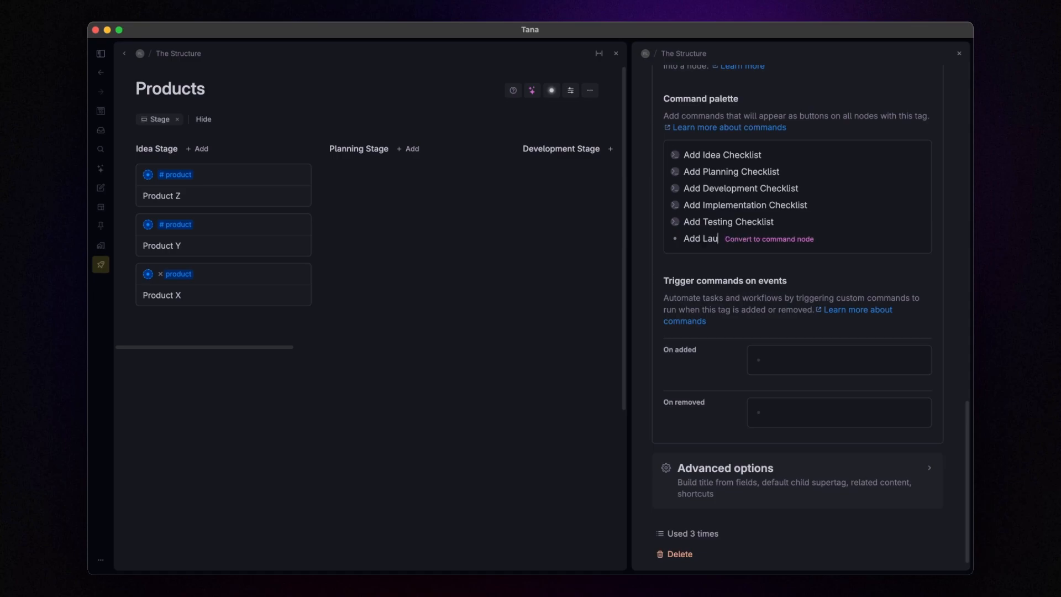
{"action": "type", "text": "nch Checklist"}
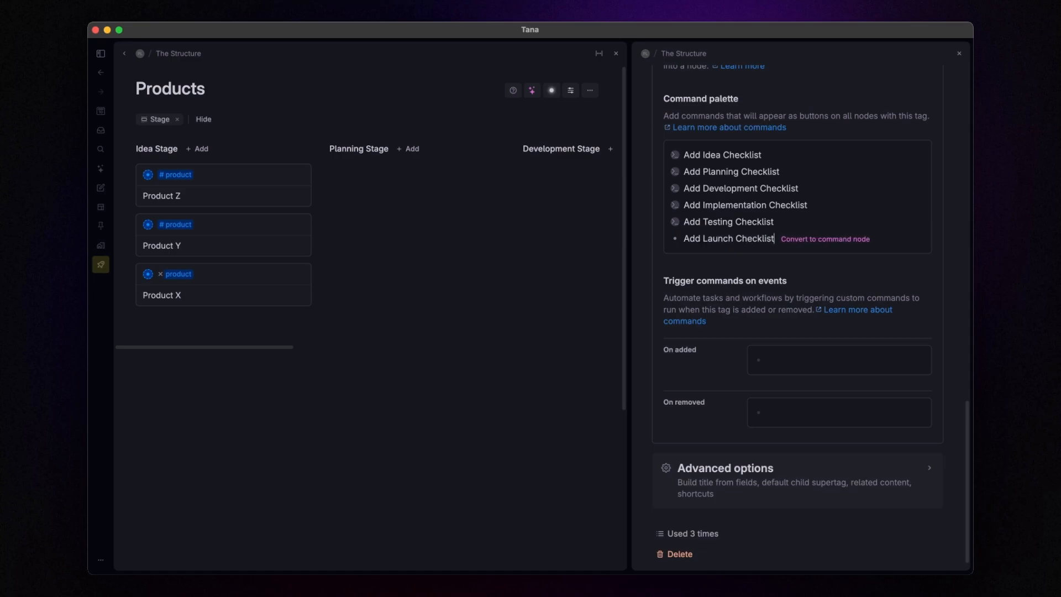
{"action": "left_click", "coordinate": [825, 239]}
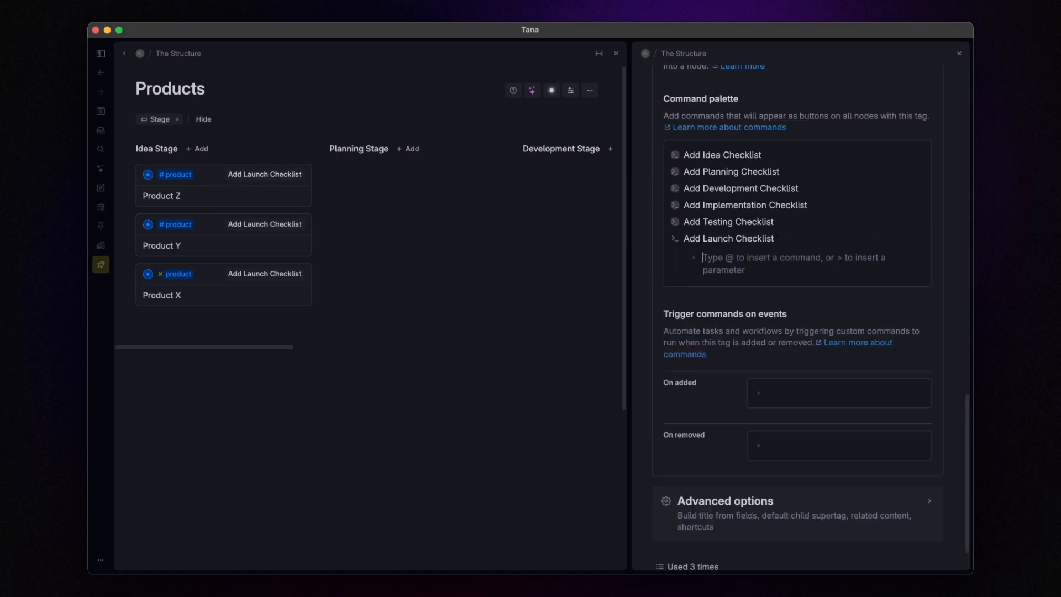
Add a Node filter to Add Launch Checklist that requires Stage to be Launch Preparation Stage
{"action": "type", "text": ">node"}
{"action": "key", "text": "Return"}
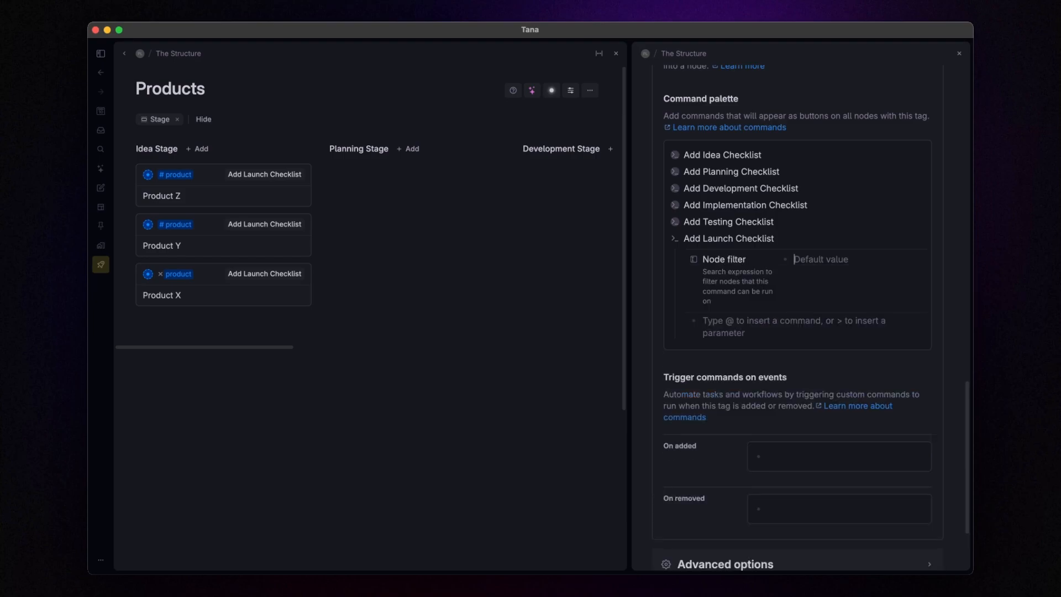
{"action": "type", "text": ">St"}
{"action": "type", "text": "a"}
{"action": "key", "text": "Return"}
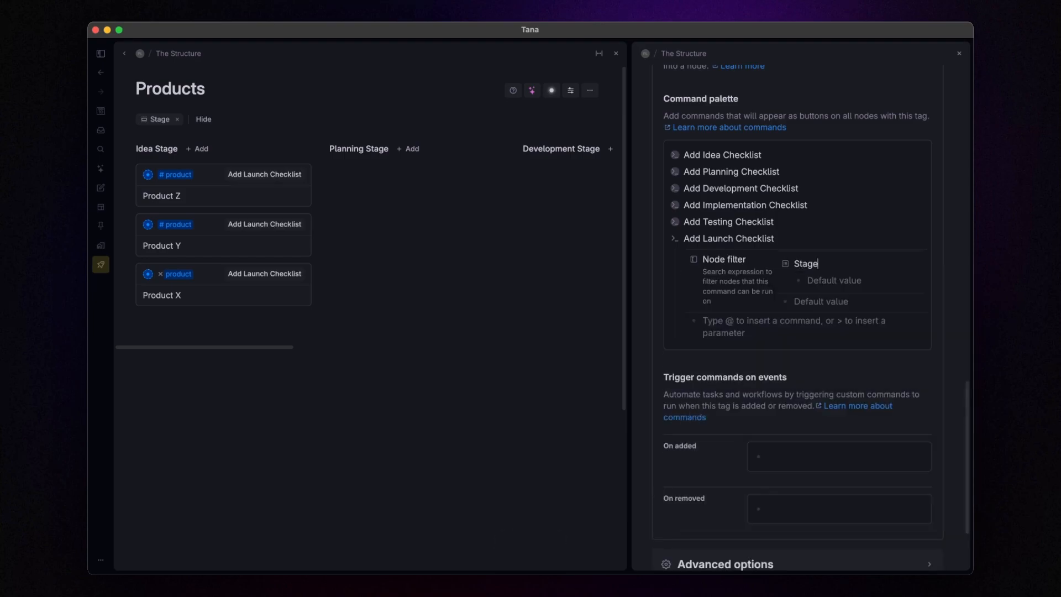
{"action": "key", "text": "Tab"}
{"action": "key", "text": "Down"}
{"action": "key", "text": "Down"}
{"action": "key", "text": "Down"}
{"action": "key", "text": "Down"}
{"action": "key", "text": "Down"}
{"action": "key", "text": "Return"}
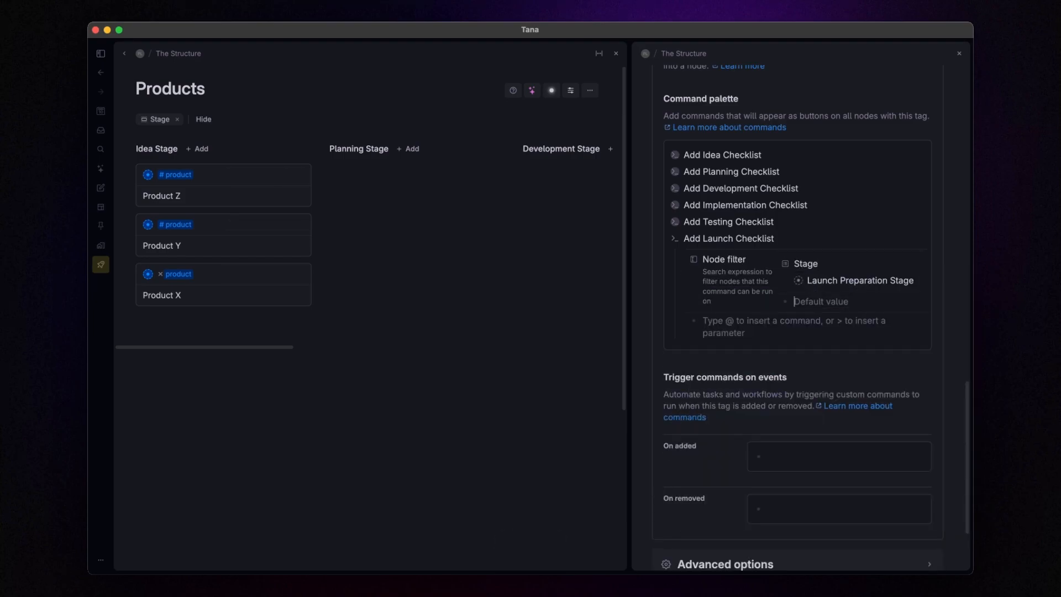
Add the Launch field with the value No to the Add Launch Checklist node filter
{"action": "type", "text": ">"}
{"action": "type", "text": "Laun"}
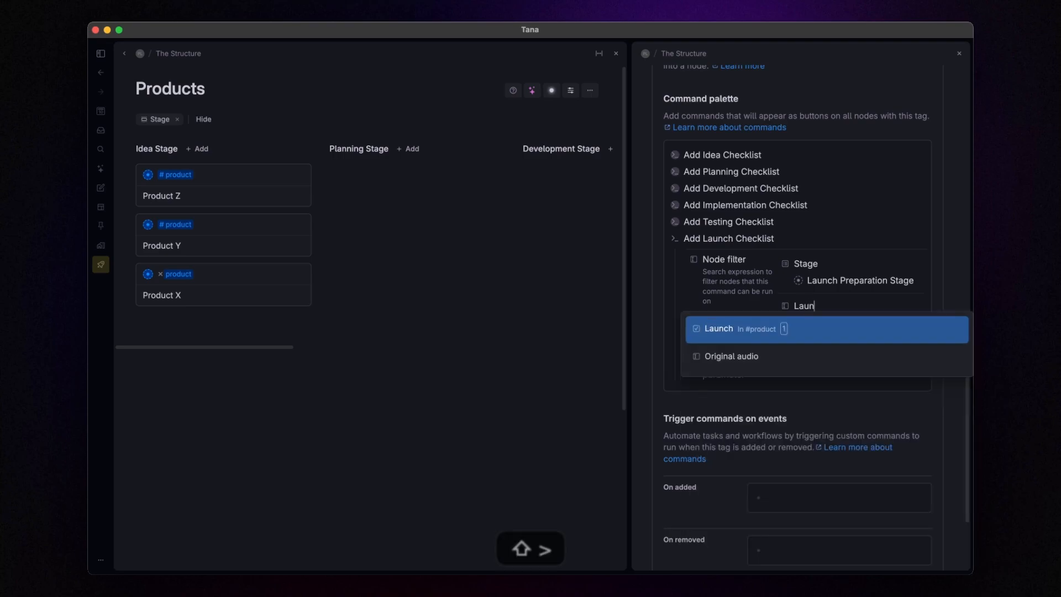
{"action": "key", "text": "Return"}
{"action": "key", "text": "Tab"}
{"action": "key", "text": "Return"}
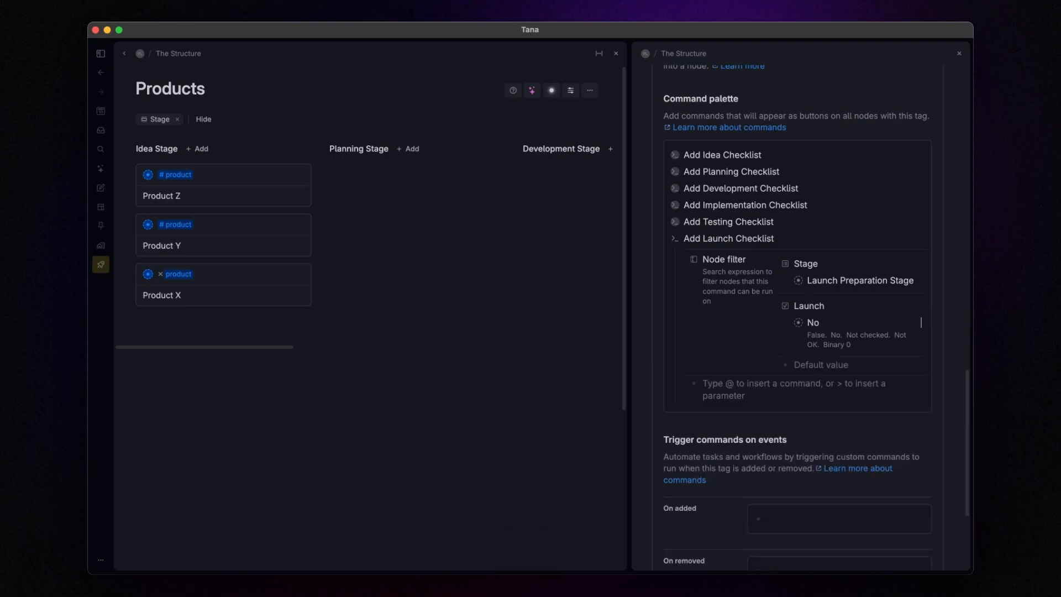
Add an Insert Tana Paste command to Add Launch Checklist and open its Prompt parameter for entry
{"action": "scroll", "coordinate": [921, 322], "scroll_direction": "down", "scroll_amount": 4}
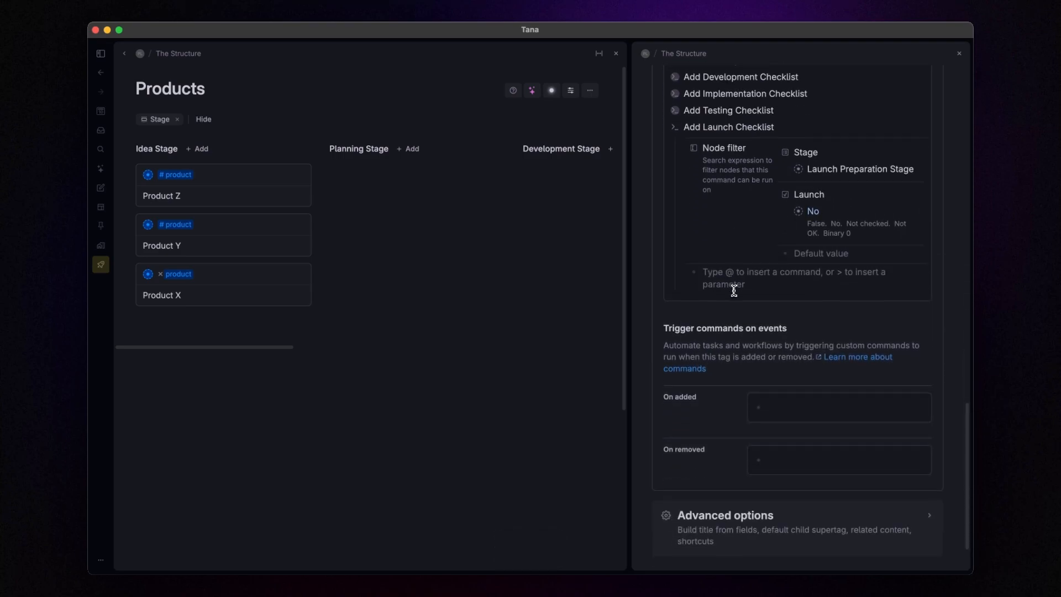
{"action": "type", "text": "@insert"}
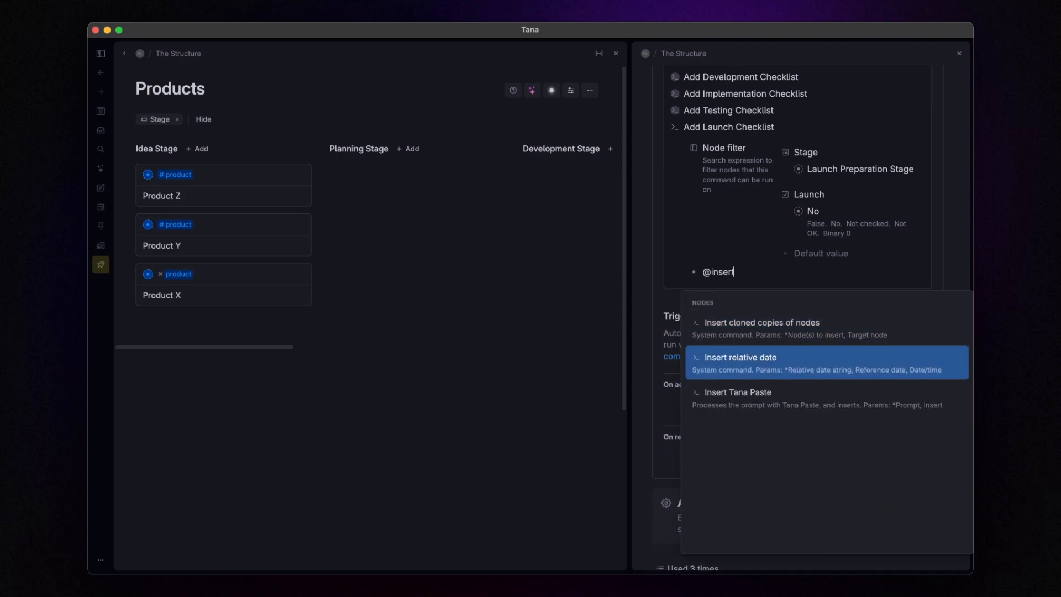
{"action": "key", "text": "Down"}
{"action": "key", "text": "Return"}
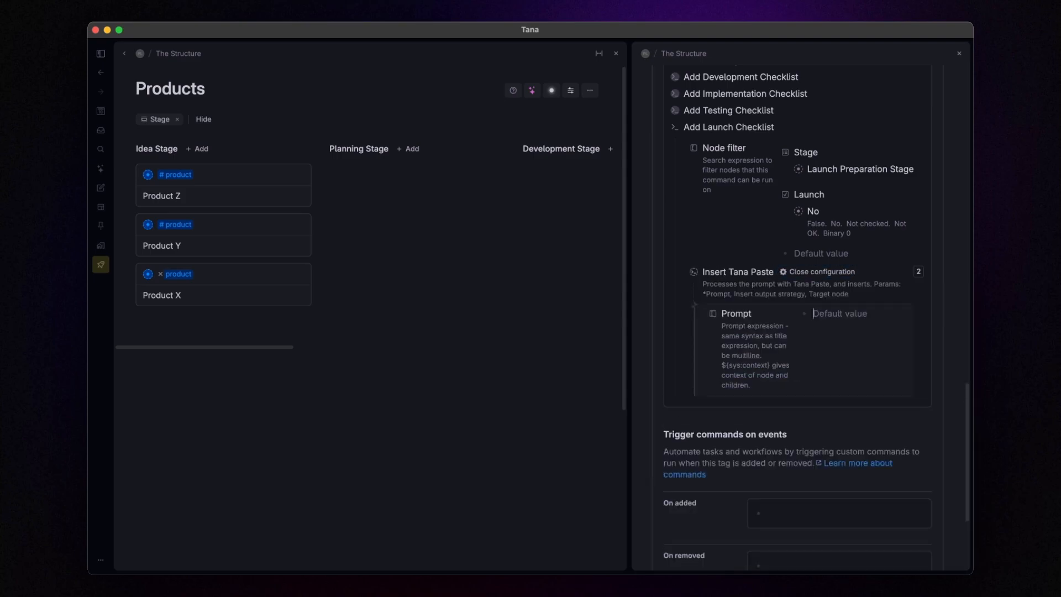
Enter Marketing Ready #task and Pre-Launch #task as two lines in the Prompt of Add Launch Checklist
{"action": "type", "text": "Marketing Ready"}
{"action": "key", "text": "Return"}
{"action": "type", "text": "Pre-Launch"}
{"action": "type", "text": " #task"}
{"action": "key", "text": "Escape"}
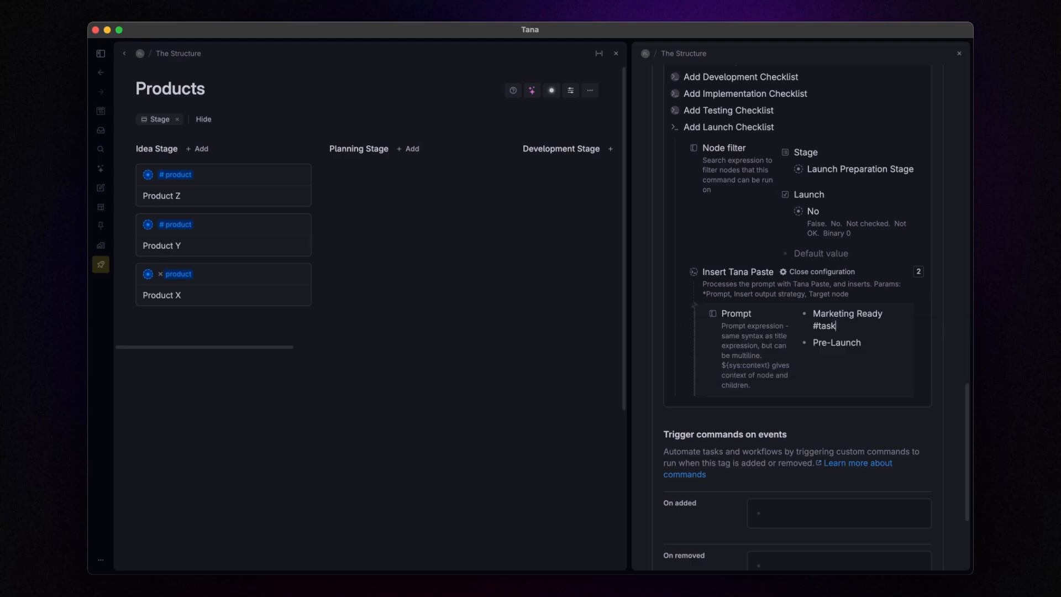
{"action": "key", "text": "Down"}
{"action": "type", "text": "#task"}
{"action": "key", "text": "Escape"}
Add a Target node parameter set to the Checklist field to the launch Insert Tana Paste command and close its configuration
{"action": "key", "text": "Return"}
{"action": "type", "text": ">"}
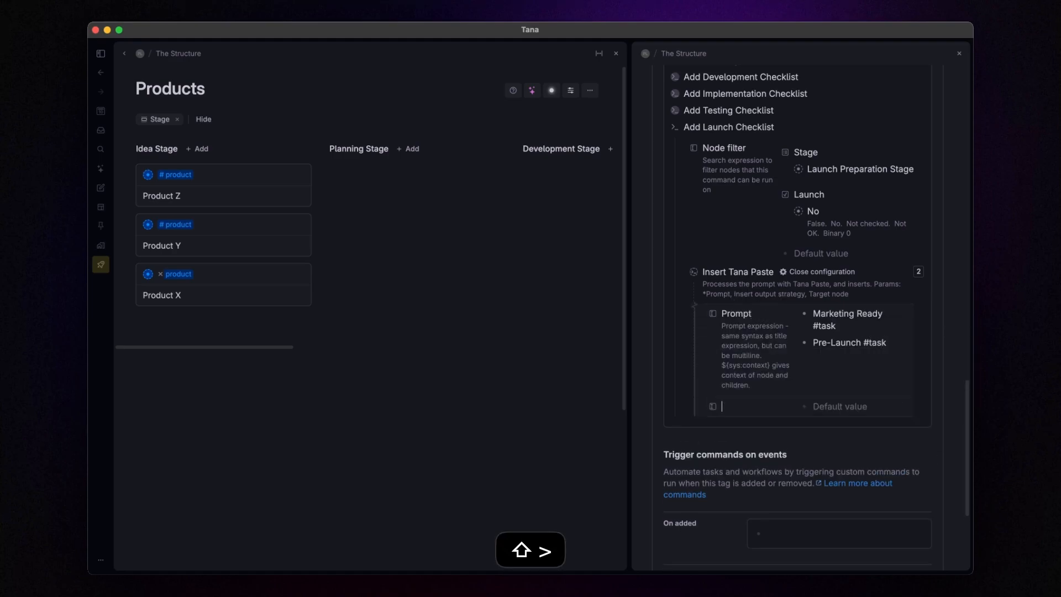
{"action": "type", "text": "Targ"}
{"action": "key", "text": "Return"}
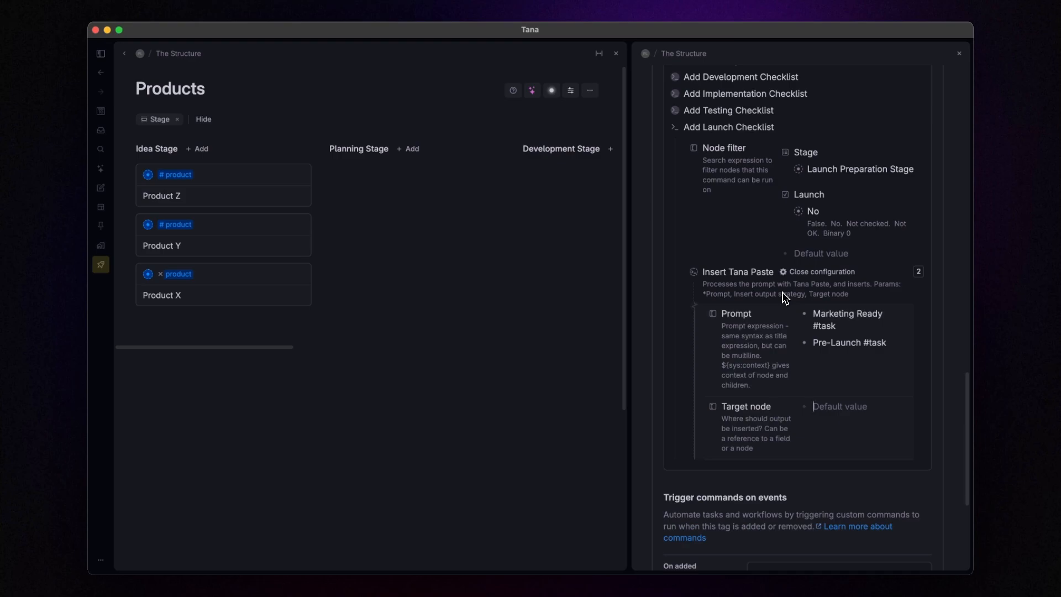
{"action": "type", "text": "Checklist"}
{"action": "left_click", "coordinate": [822, 271]}
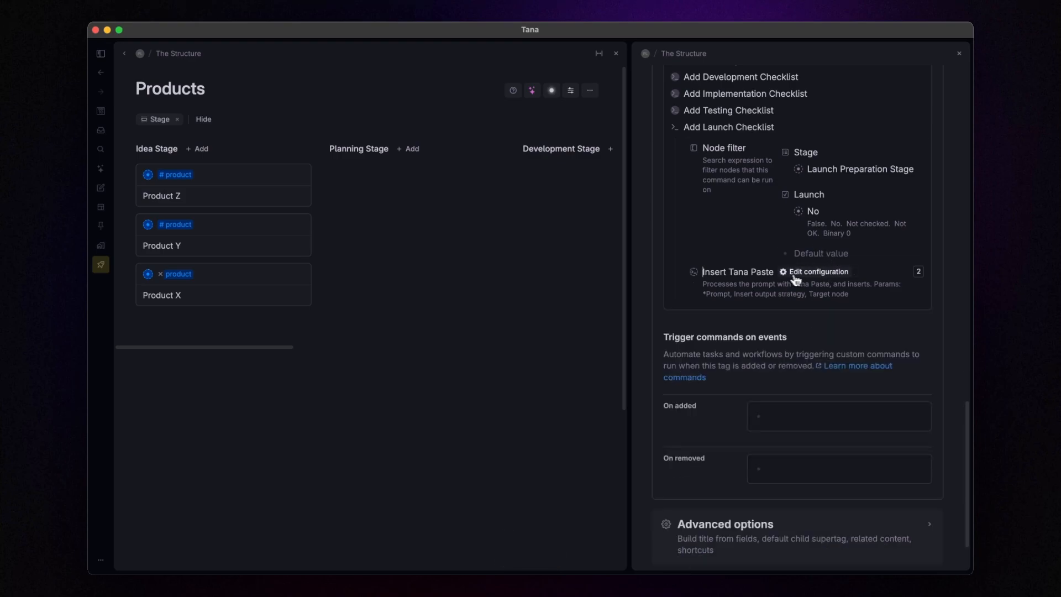
Add a Set field values command to Add Launch Checklist that checks the Launch field, and collapse the finished command
{"action": "key", "text": "Return"}
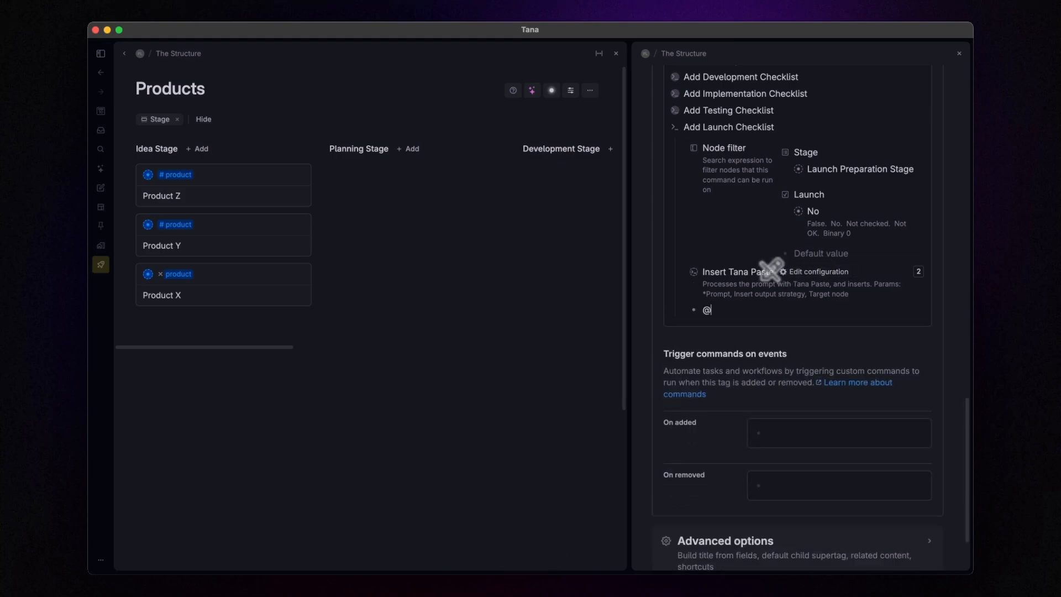
{"action": "type", "text": "@set"}
{"action": "key", "text": "Return"}
{"action": "key", "text": "Right"}
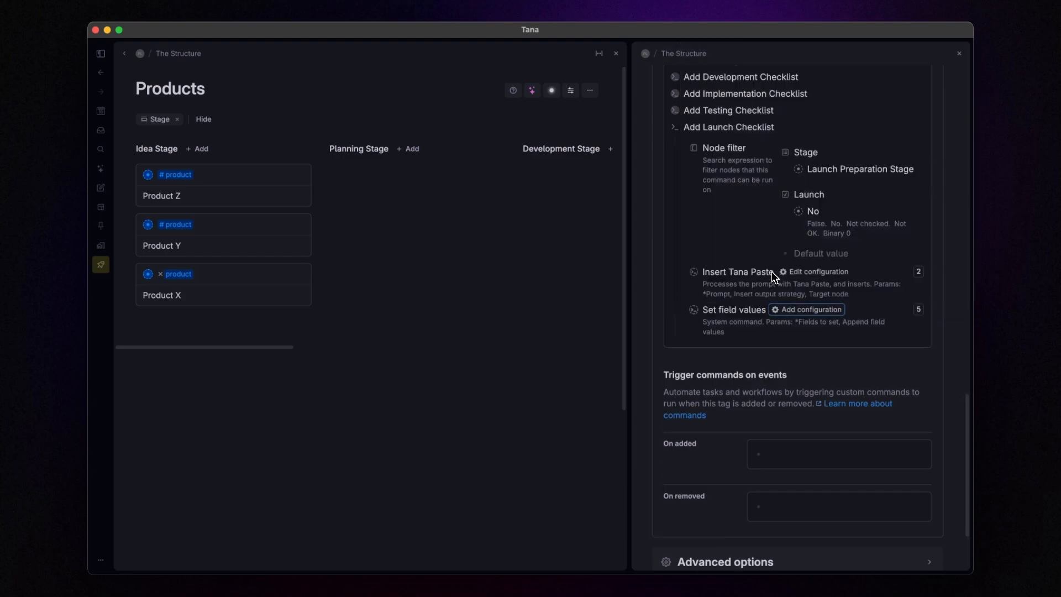
{"action": "key", "text": "Return"}
{"action": "type", "text": ">lau"}
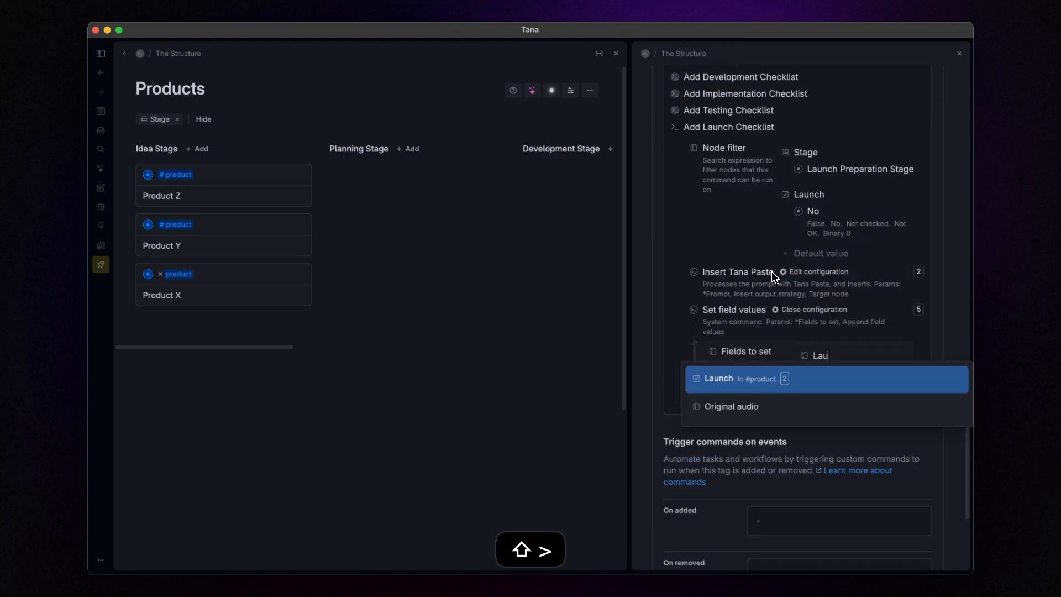
{"action": "key", "text": "Return"}
{"action": "key", "text": "super+Return"}
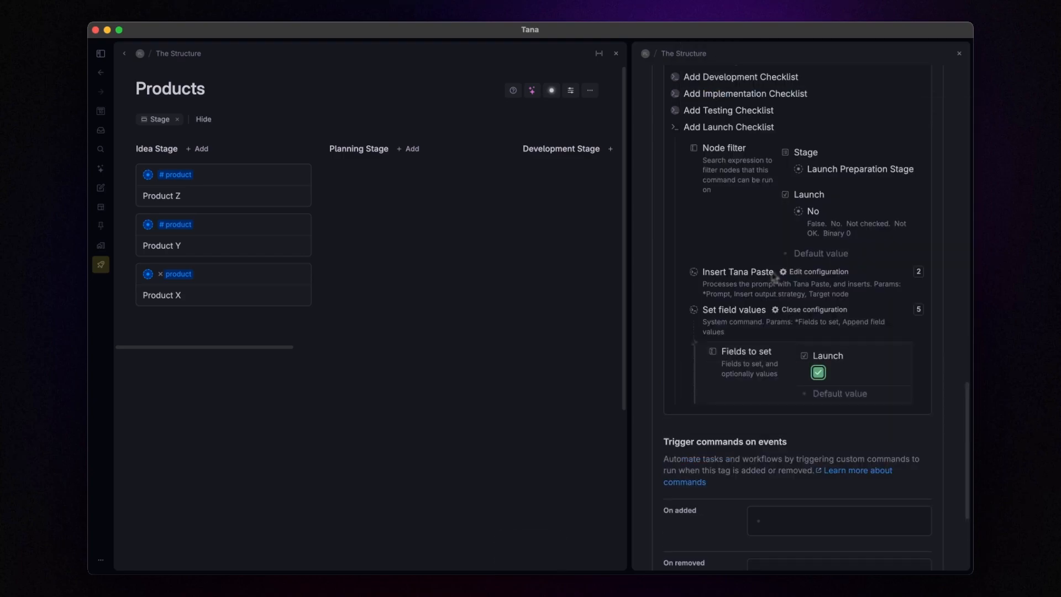
{"action": "left_click", "coordinate": [807, 310]}
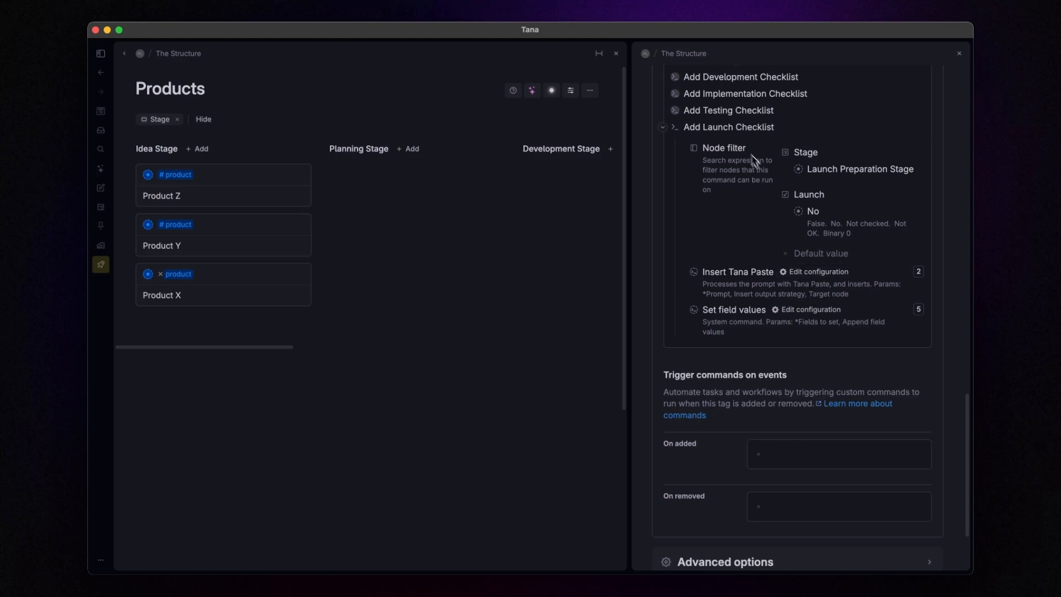
{"action": "left_click", "coordinate": [673, 127]}
Add a new command node named Add Live Checklist below Add Launch Checklist in the product supertag's command palette
{"action": "left_click", "coordinate": [787, 226]}
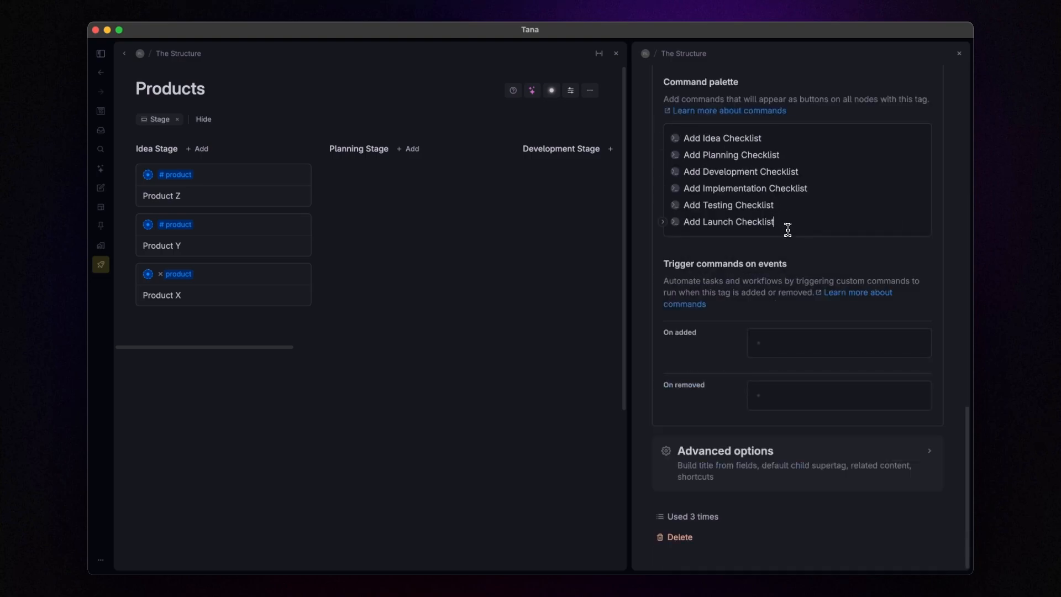
{"action": "key", "text": "Return"}
{"action": "type", "text": "Add"}
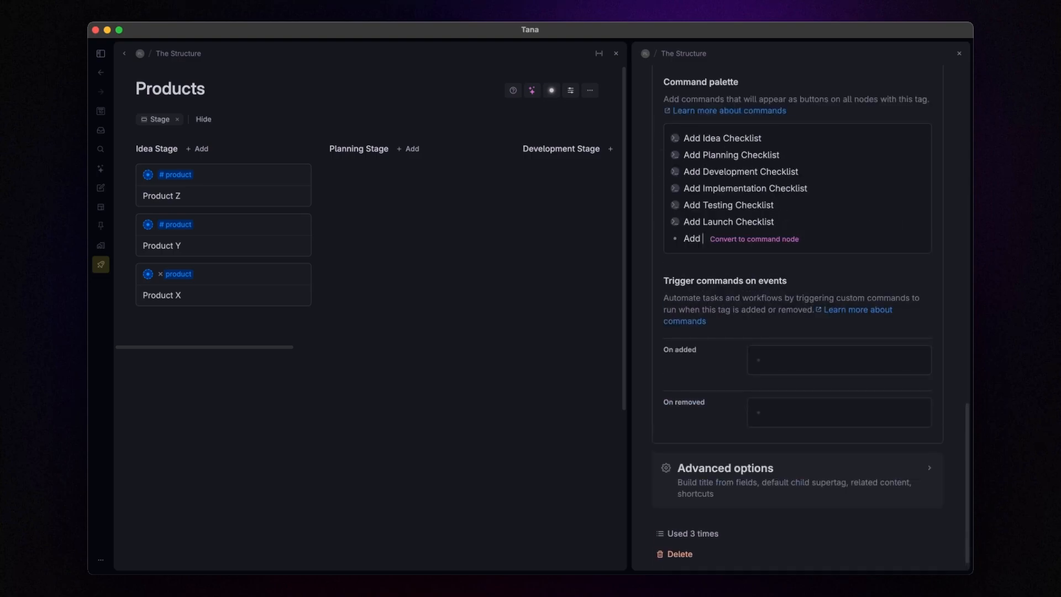
{"action": "type", "text": " Live Checklist"}
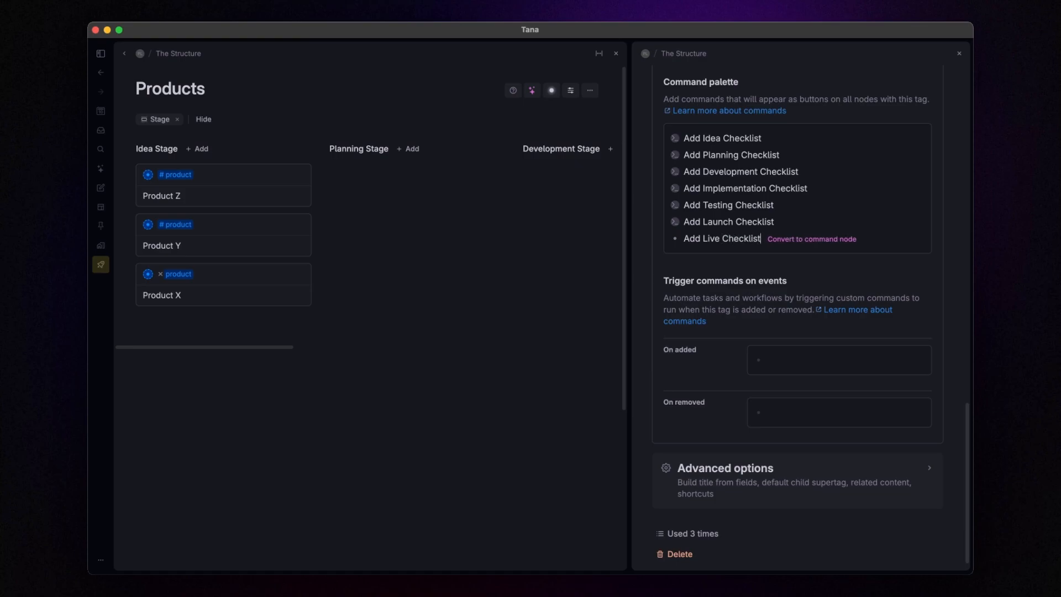
{"action": "key", "text": "Right"}
{"action": "key", "text": "Return"}
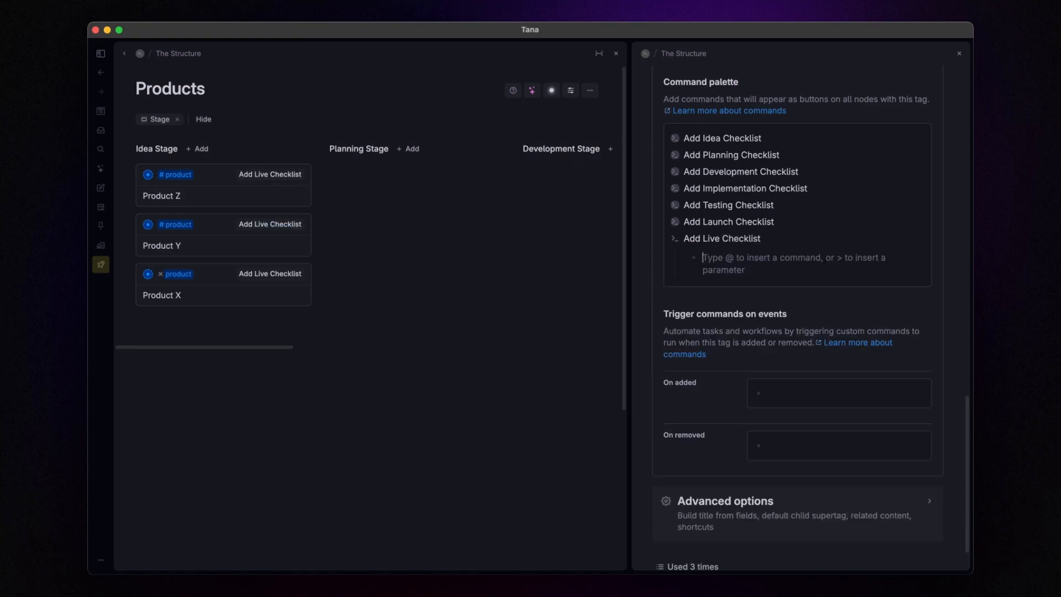
Add a Node filter parameter to Add Live Checklist with the Stage field set to Live Stage
{"action": "type", "text": ">Node"}
{"action": "key", "text": "Return"}
{"action": "key", "text": "Tab"}
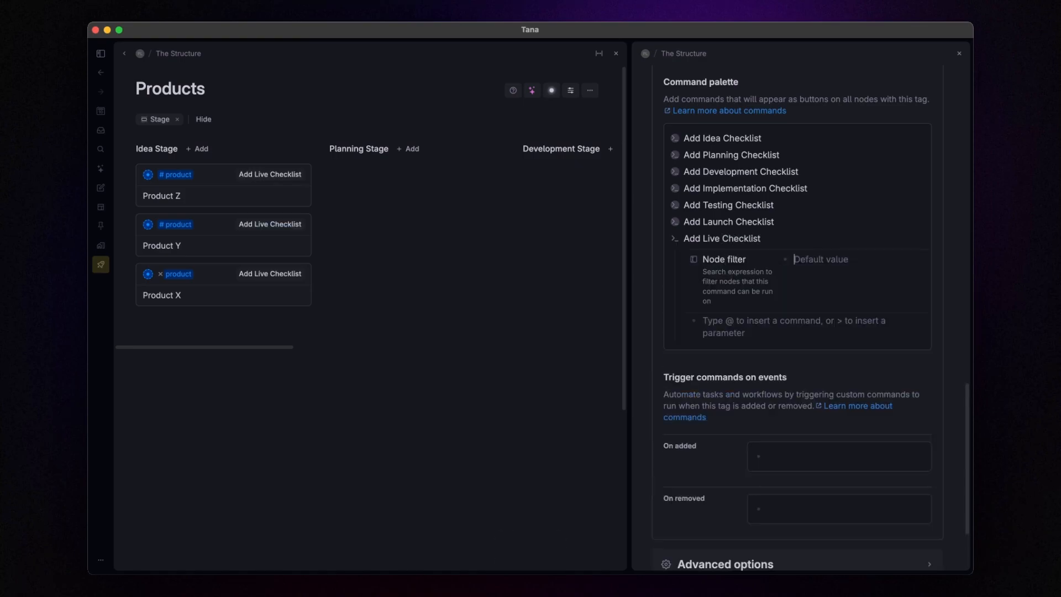
{"action": "type", "text": ">"}
{"action": "key", "text": "Return"}
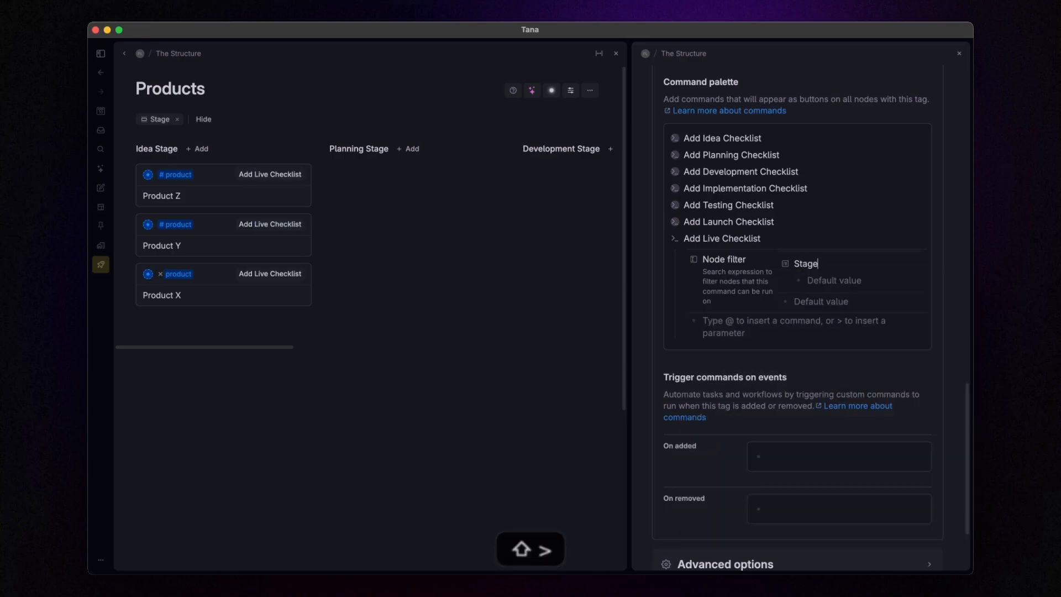
{"action": "key", "text": "Tab"}
{"action": "key", "text": "Down"}
{"action": "key", "text": "Down"}
{"action": "key", "text": "Down"}
{"action": "key", "text": "Down"}
{"action": "key", "text": "Down"}
{"action": "key", "text": "Down"}
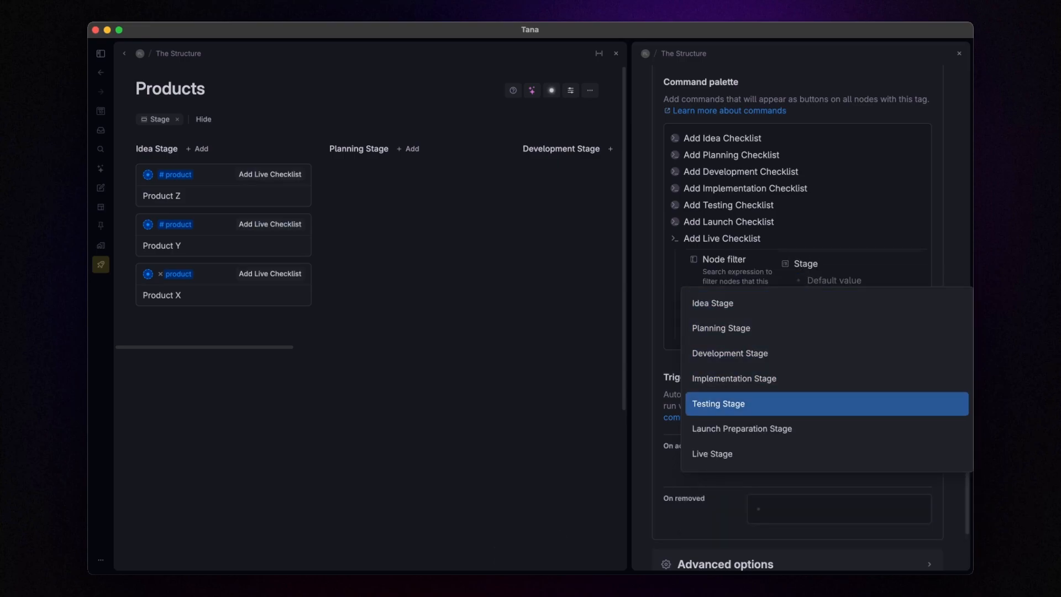
{"action": "key", "text": "Return"}
Add the Live field with the value No to the node filter of Add Live Checklist
{"action": "type", "text": ">Live"}
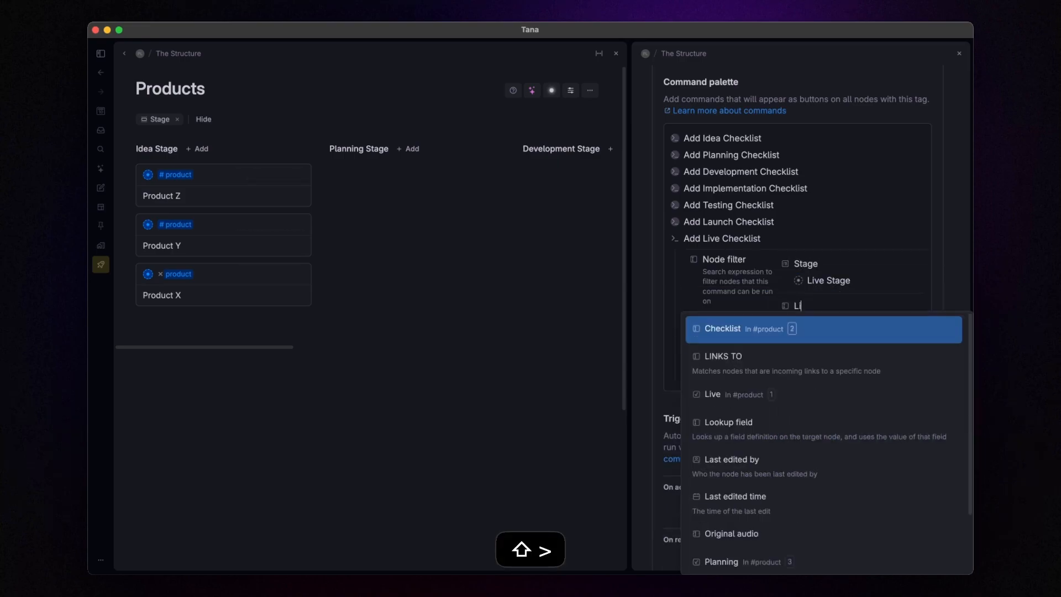
{"action": "key", "text": "Return"}
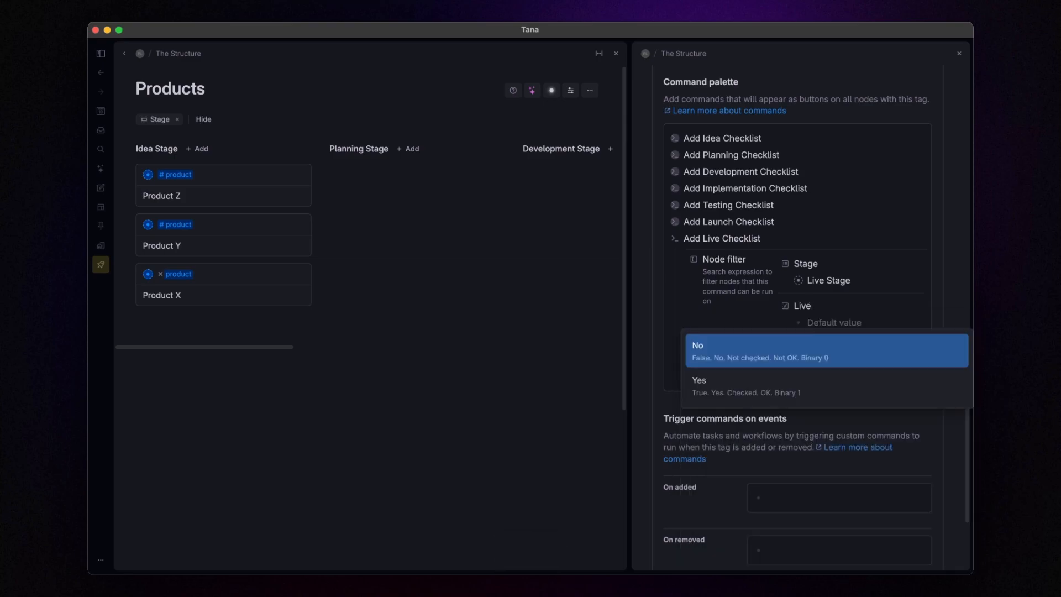
{"action": "key", "text": "Return"}
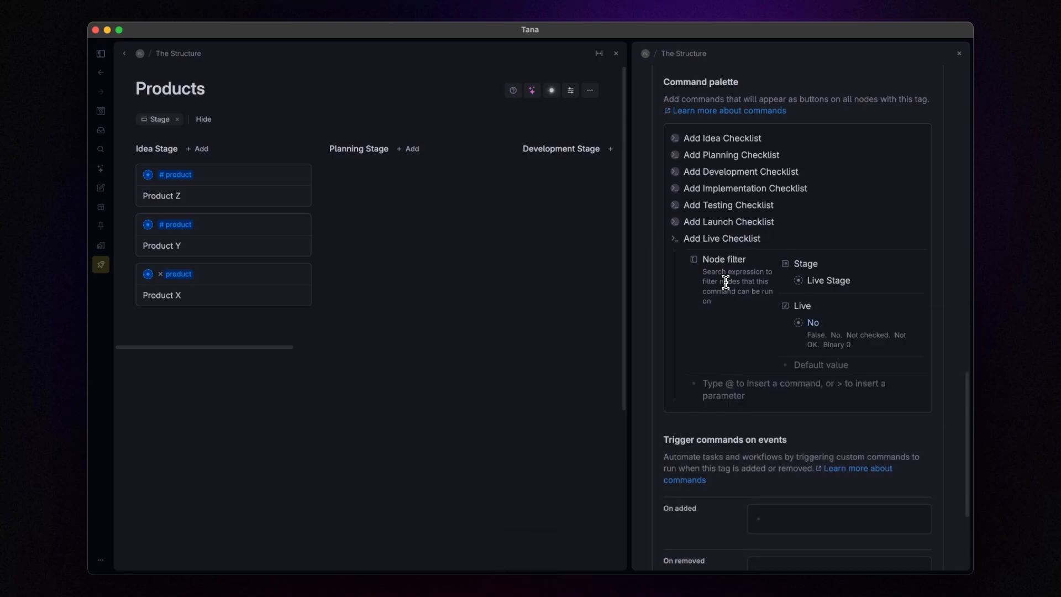
Add an Insert Tana Paste command to Add Live Checklist below its node filter
{"action": "scroll", "coordinate": [725, 282], "scroll_direction": "down", "scroll_amount": 3}
{"action": "left_click", "coordinate": [724, 309]}
{"action": "type", "text": "@insert"}
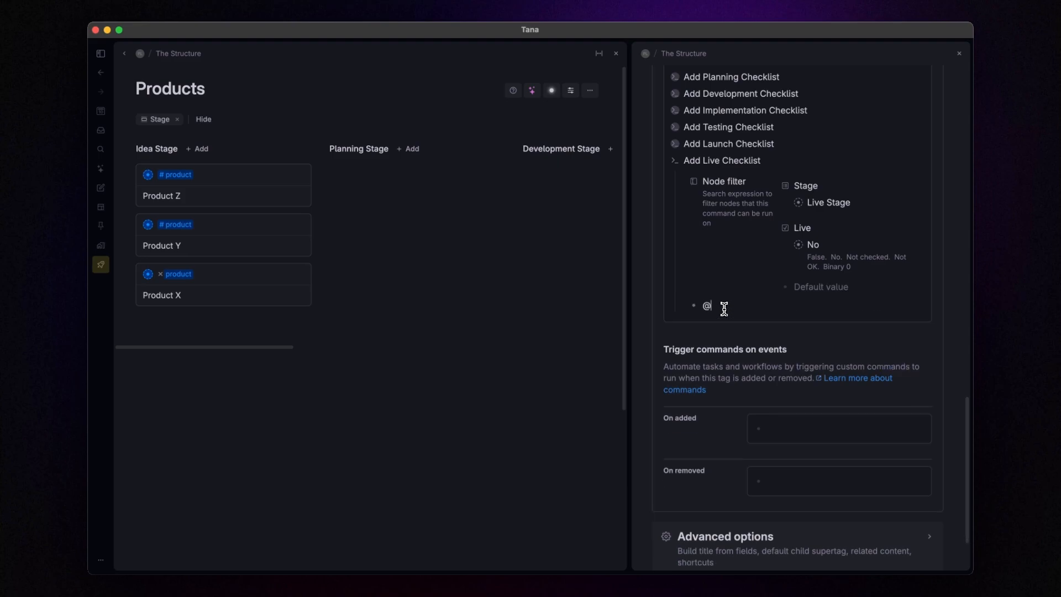
{"action": "key", "text": "Down"}
{"action": "key", "text": "Down"}
{"action": "key", "text": "Return"}
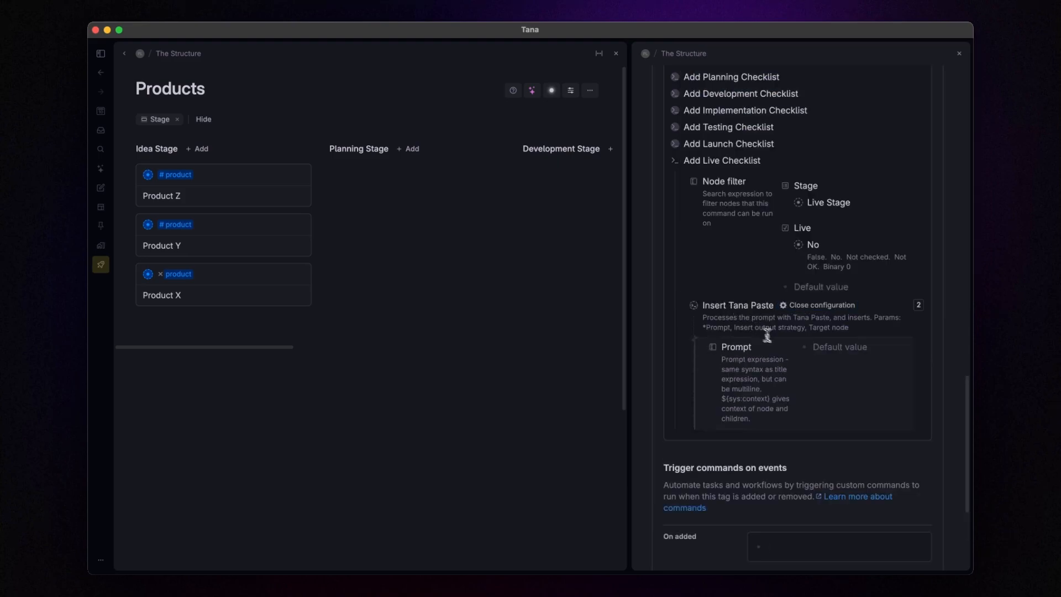
Enter Launched, Active Monitoring, Iterating and Scaling as four lines in the Prompt of Add Live Checklist
{"action": "left_click", "coordinate": [851, 355]}
{"action": "type", "text": "Launched"}
{"action": "key", "text": "Return"}
{"action": "type", "text": "Active Monit"}
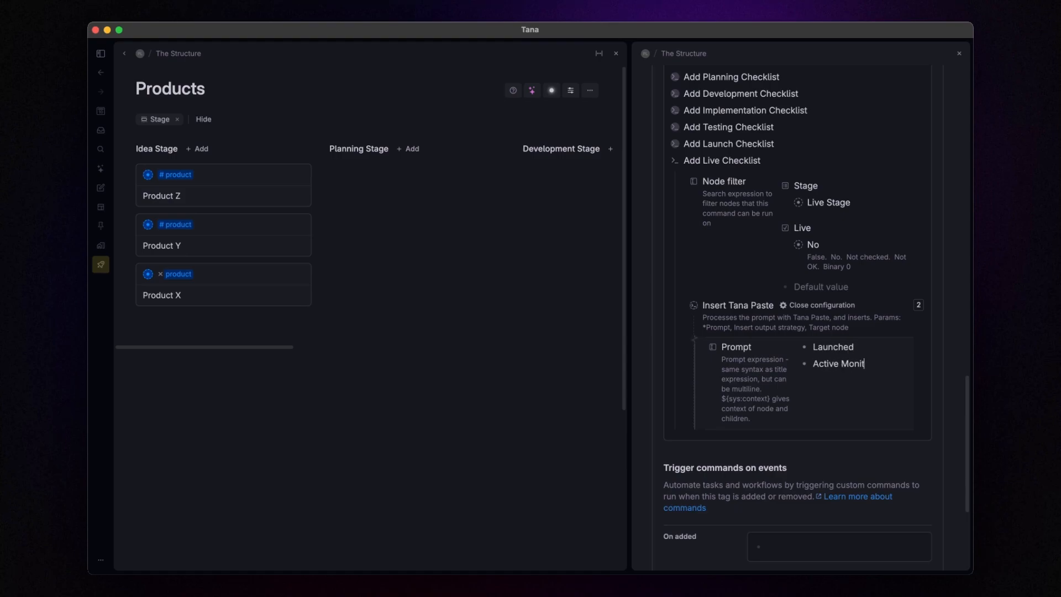
{"action": "type", "text": "oring"}
{"action": "key", "text": "Return"}
{"action": "type", "text": "Iterating"}
{"action": "key", "text": "Return"}
{"action": "type", "text": "Scaling"}
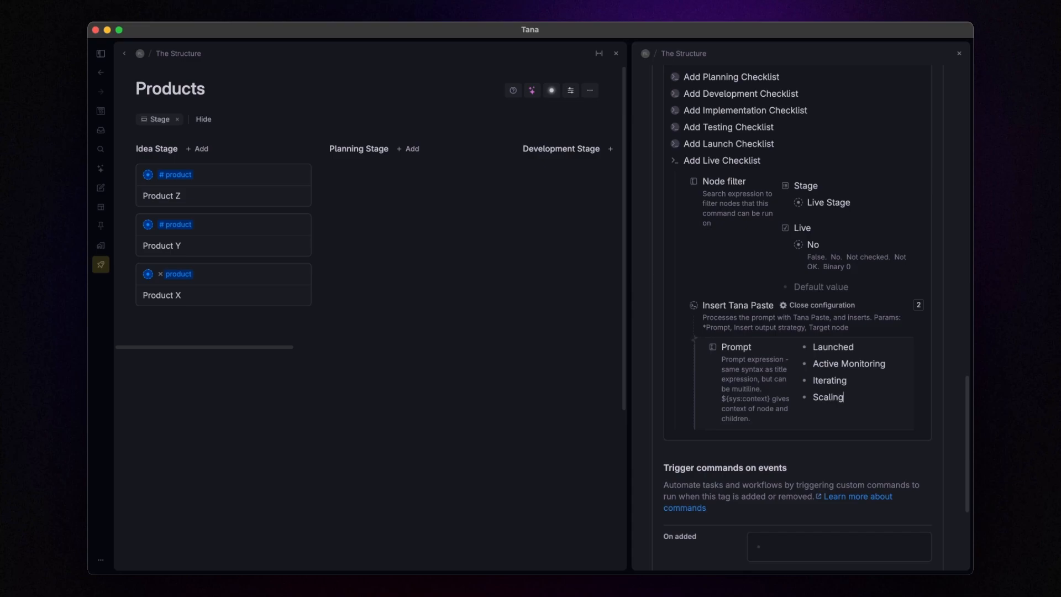
Append #task as text to each of the four Prompt lines of Add Live Checklist
{"action": "type", "text": " #task"}
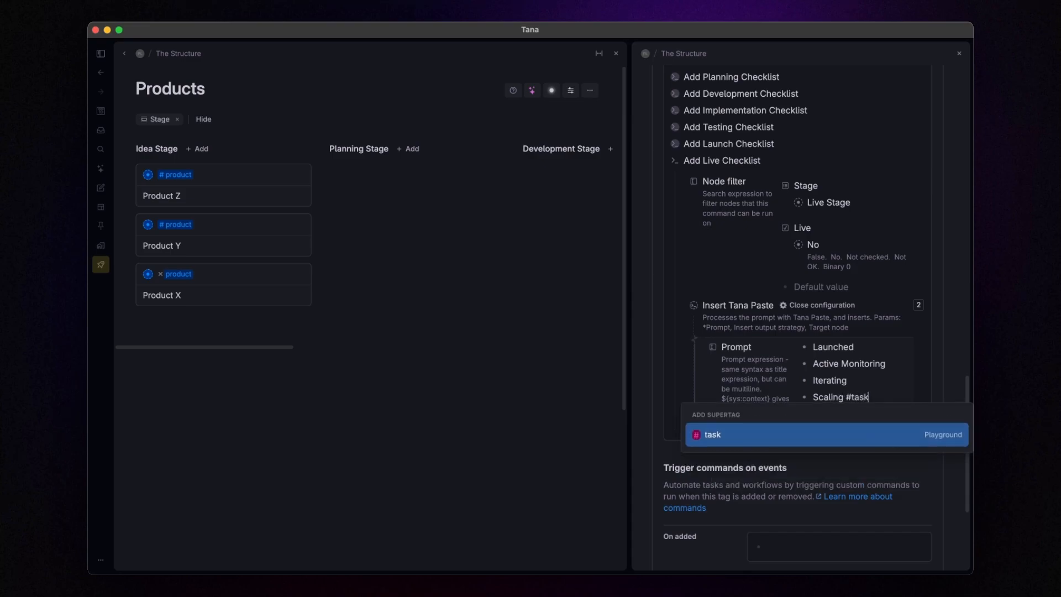
{"action": "key", "text": "Return"}
{"action": "key", "text": "Up"}
{"action": "type", "text": "#task"}
{"action": "key", "text": "Return"}
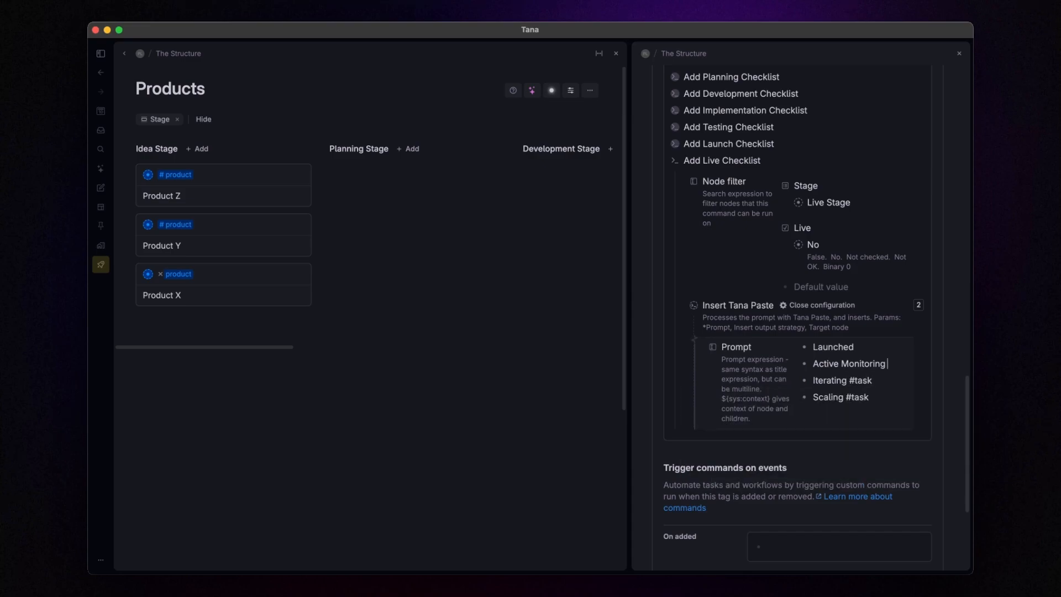
{"action": "key", "text": "Up"}
{"action": "type", "text": "#task"}
{"action": "key", "text": "Return"}
{"action": "key", "text": "Up"}
{"action": "type", "text": "#task"}
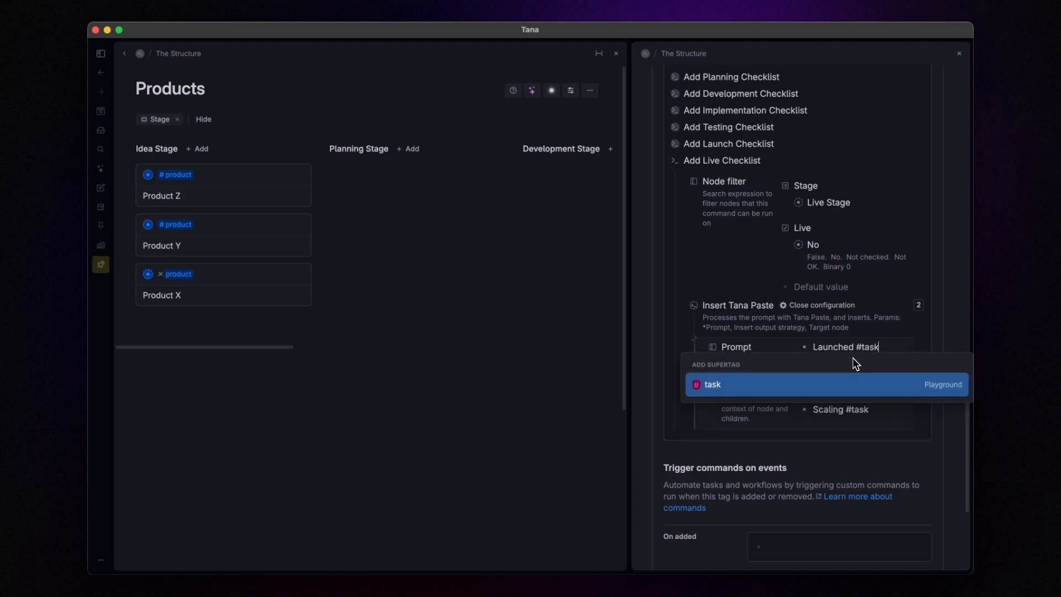
{"action": "key", "text": "Escape"}
Add a Target node parameter set to the Checklist field to the live Insert Tana Paste command and close its configuration
{"action": "left_click", "coordinate": [767, 347]}
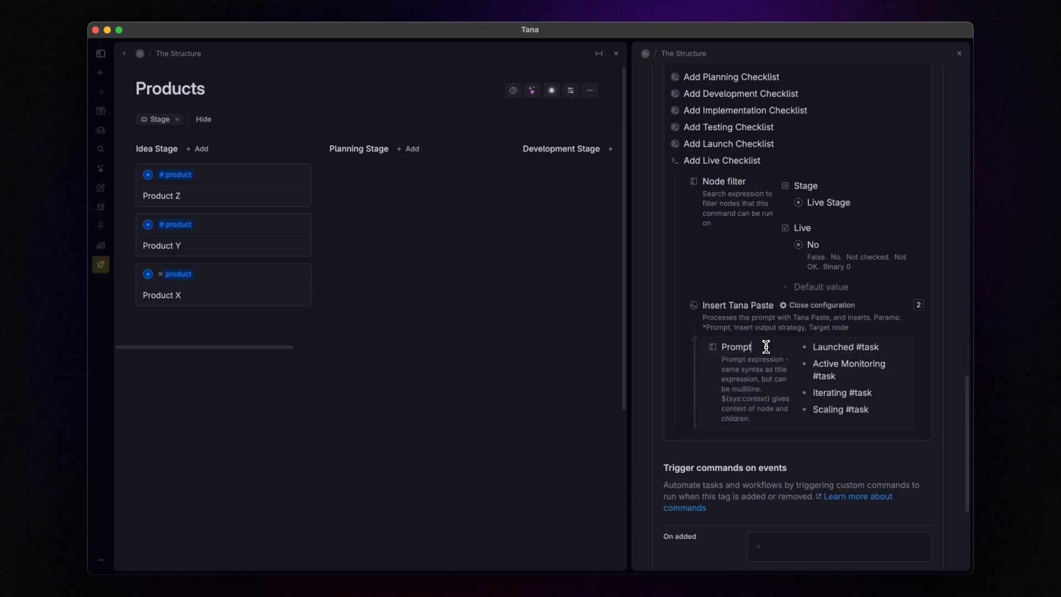
{"action": "key", "text": "Return"}
{"action": "type", "text": ">Ta"}
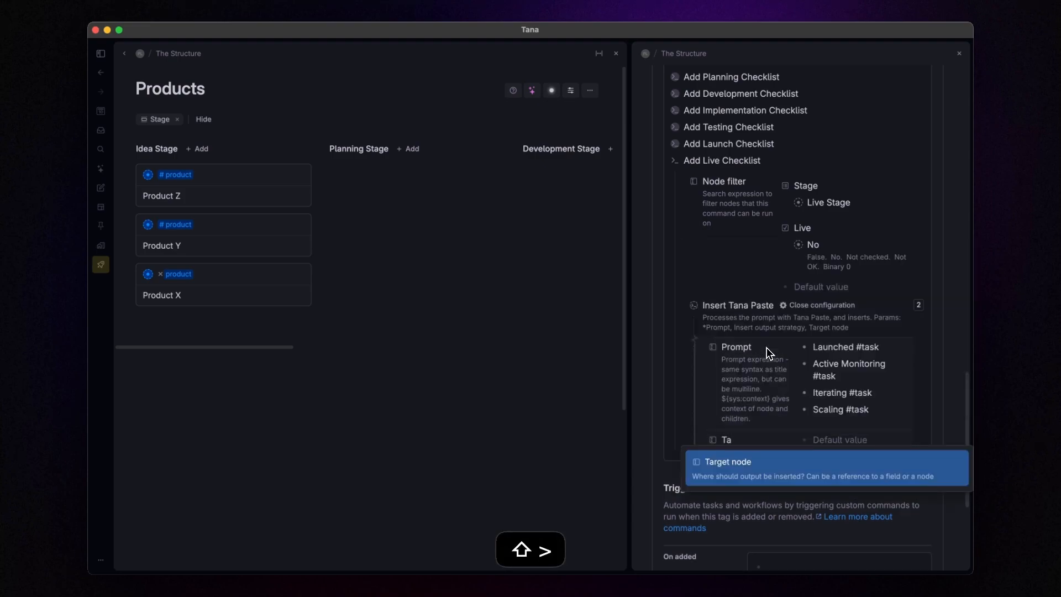
{"action": "key", "text": "Return"}
{"action": "type", "text": "Checklist"}
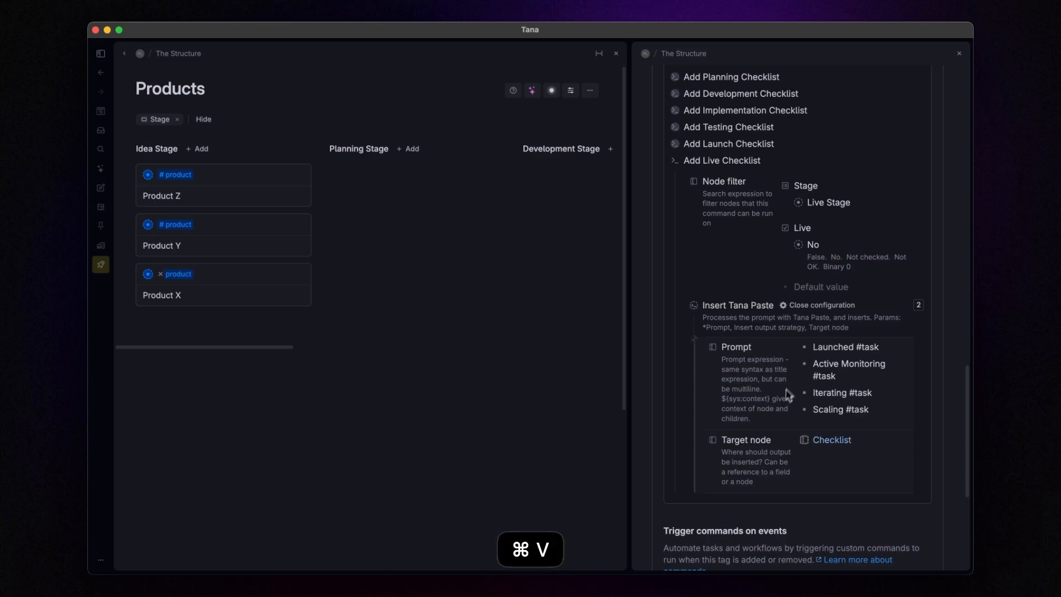
{"action": "scroll", "coordinate": [786, 390], "scroll_direction": "down", "scroll_amount": 5}
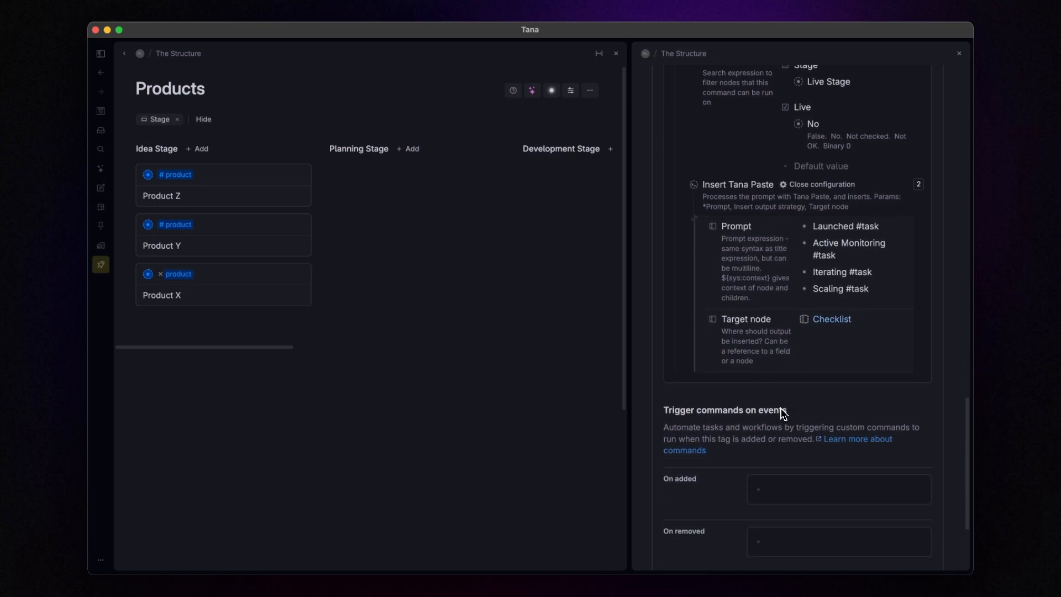
{"action": "left_click", "coordinate": [796, 185]}
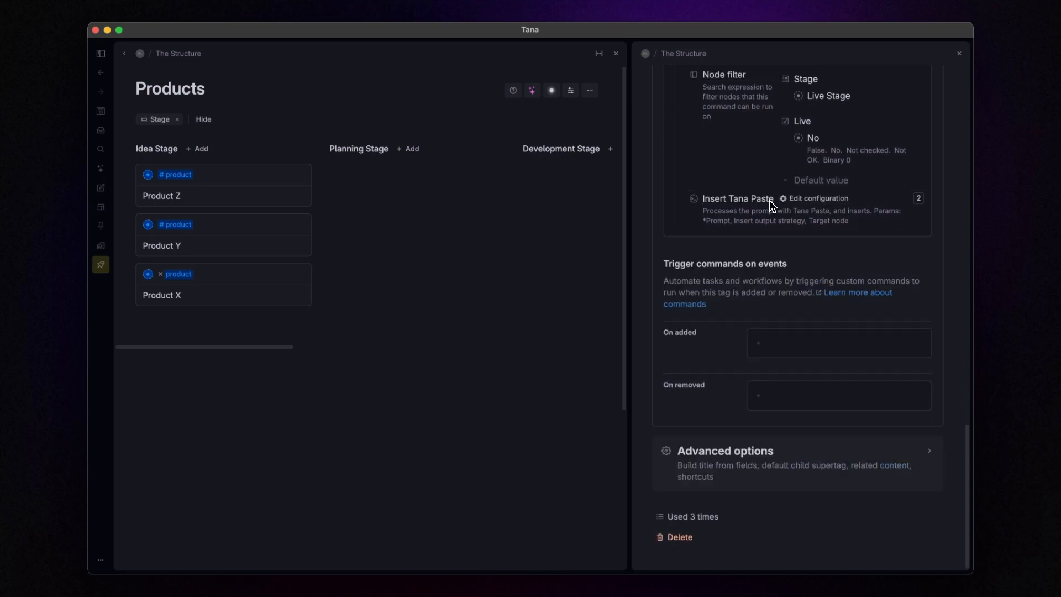
Add a Set field values command to Add Live Checklist that checks the Live field, and collapse the finished command
{"action": "key", "text": "Return"}
{"action": "type", "text": "@set"}
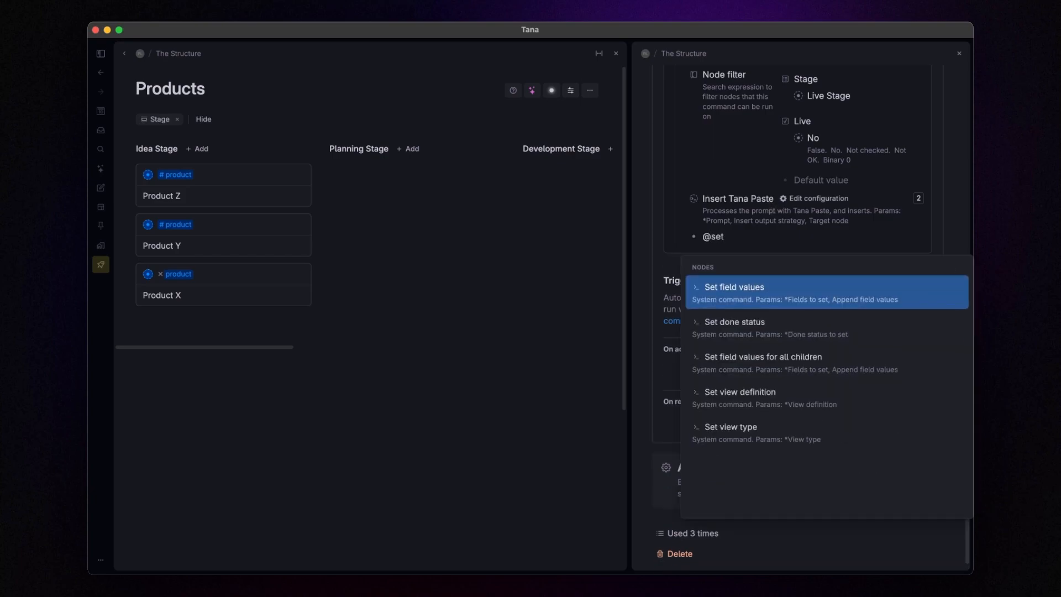
{"action": "key", "text": "Return"}
{"action": "type", "text": ">Live"}
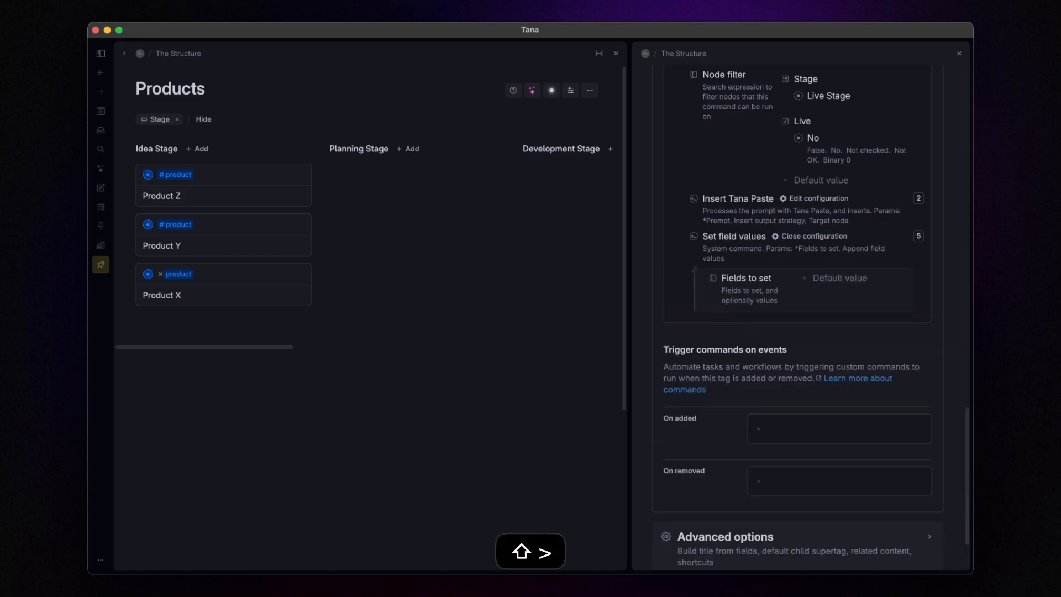
{"action": "key", "text": "Return"}
{"action": "key", "text": "space"}
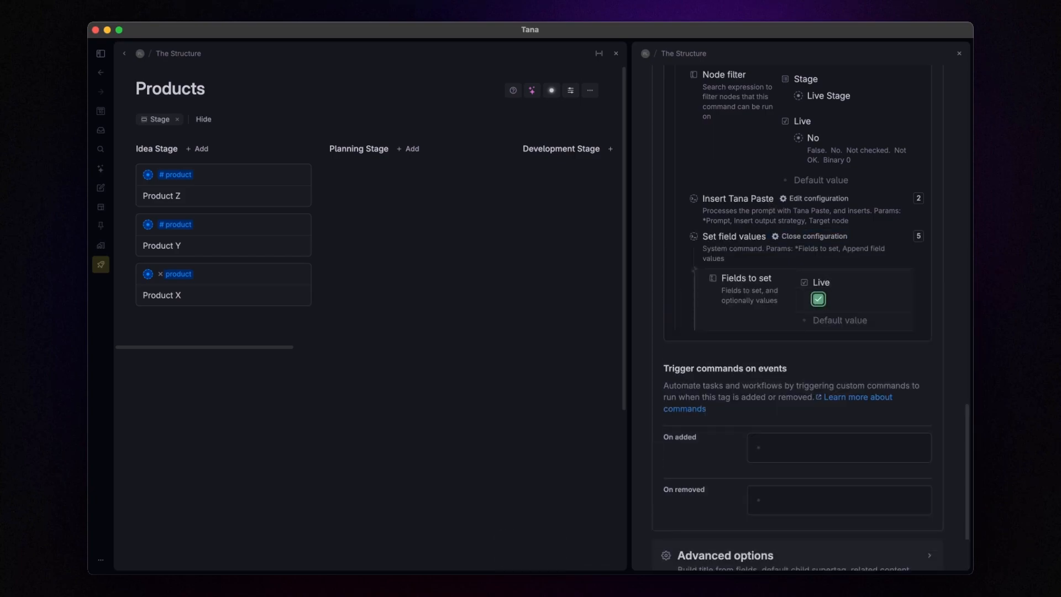
{"action": "scroll", "coordinate": [774, 256], "scroll_direction": "up", "scroll_amount": 1}
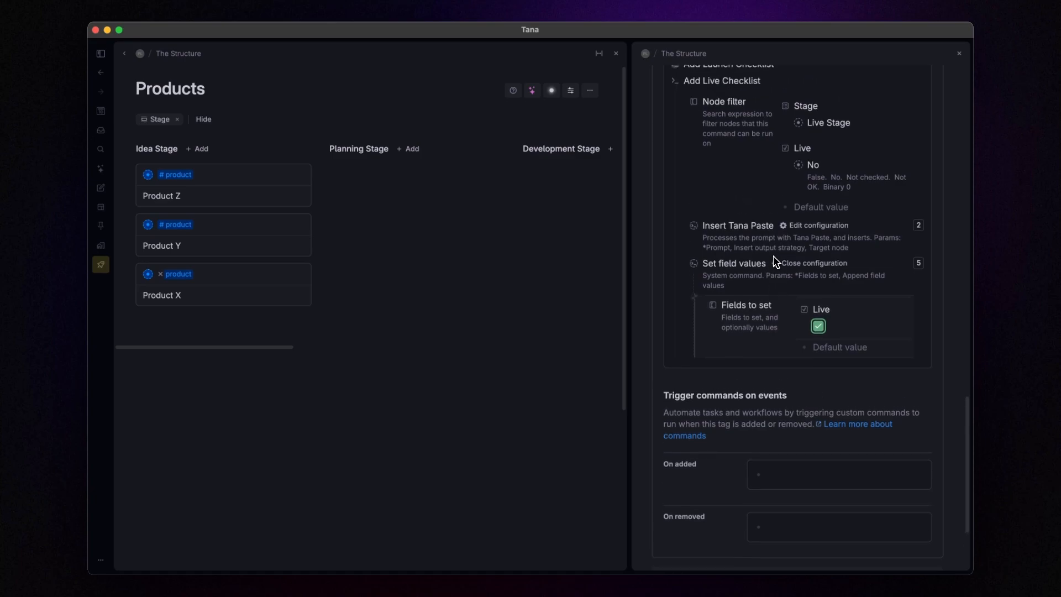
{"action": "left_click", "coordinate": [807, 264]}
{"action": "scroll", "coordinate": [785, 267], "scroll_direction": "up", "scroll_amount": 5}
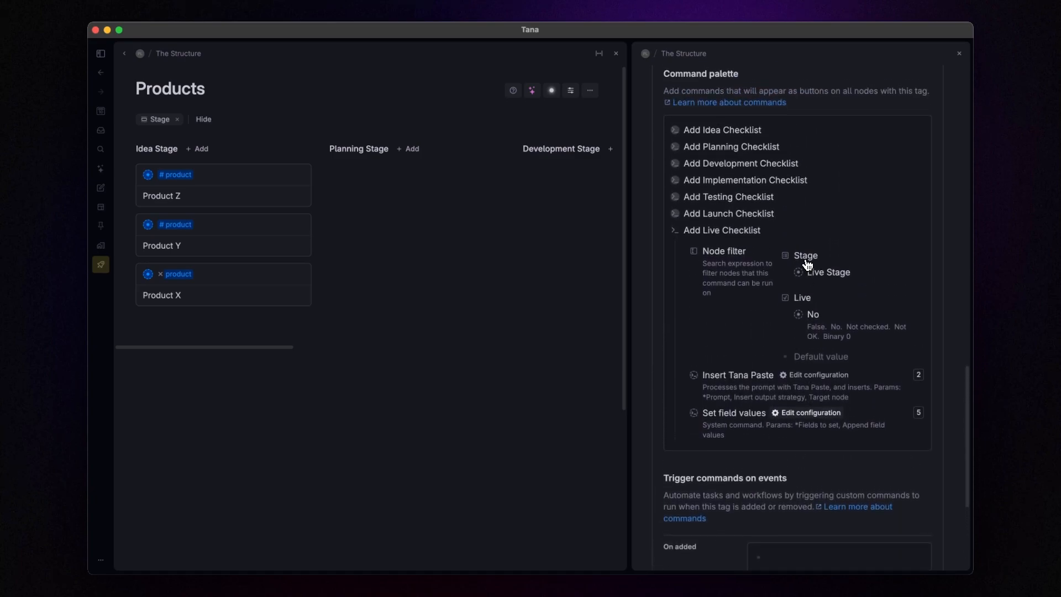
{"action": "left_click", "coordinate": [673, 237]}
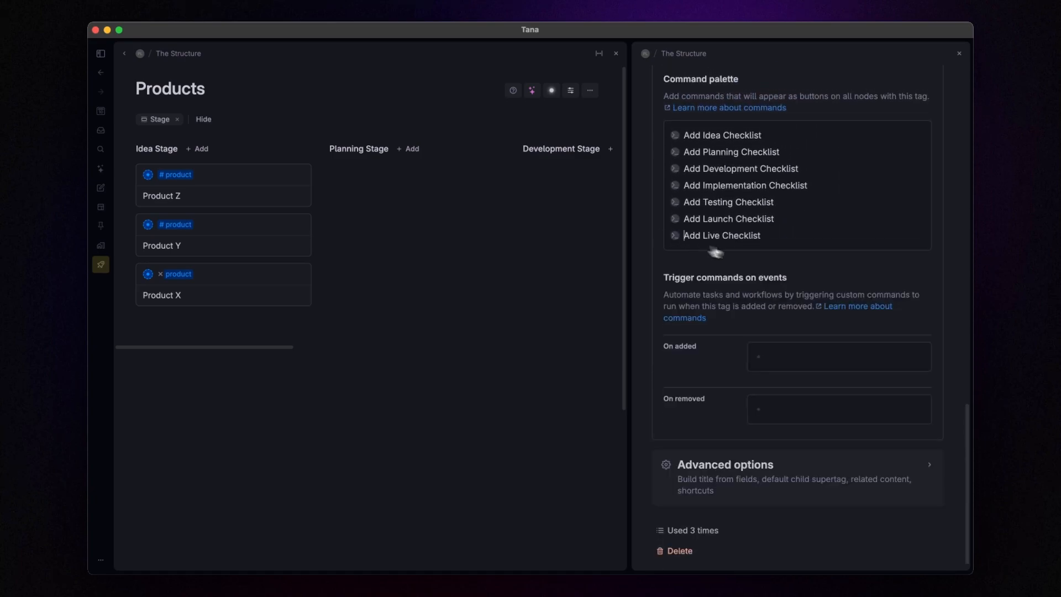
Close the supertag configuration, return to The Structure and delete the nodes Product X, Product Y and Product Z
{"action": "left_click", "coordinate": [959, 53]}
{"action": "left_click", "coordinate": [125, 54]}
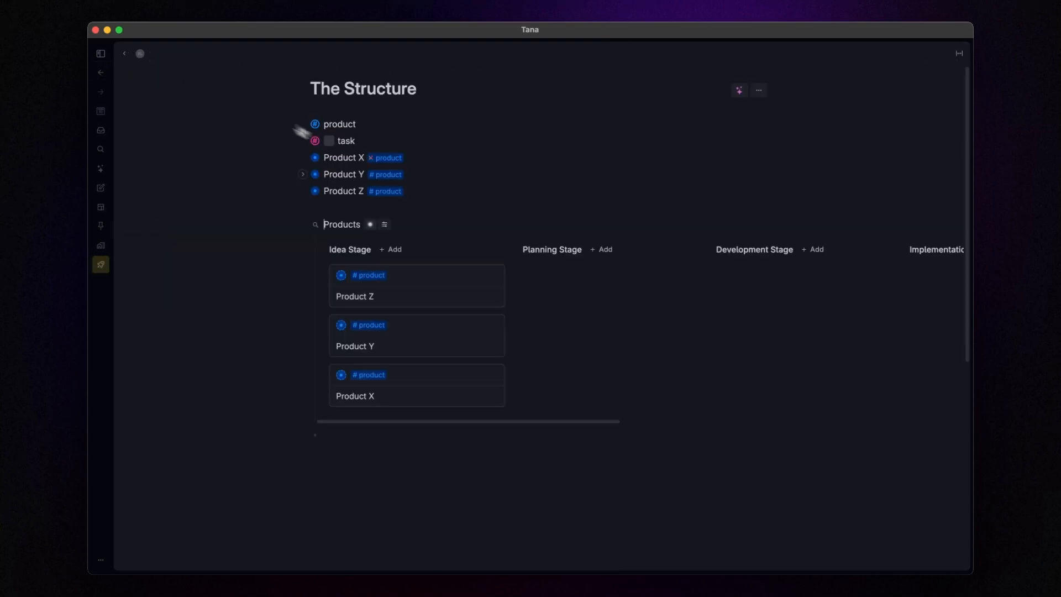
{"action": "left_click", "coordinate": [427, 193]}
{"action": "key", "text": "super+shift+BackSpace"}
{"action": "key", "text": "super+shift+BackSpace"}
{"action": "key", "text": "super+shift+BackSpace"}
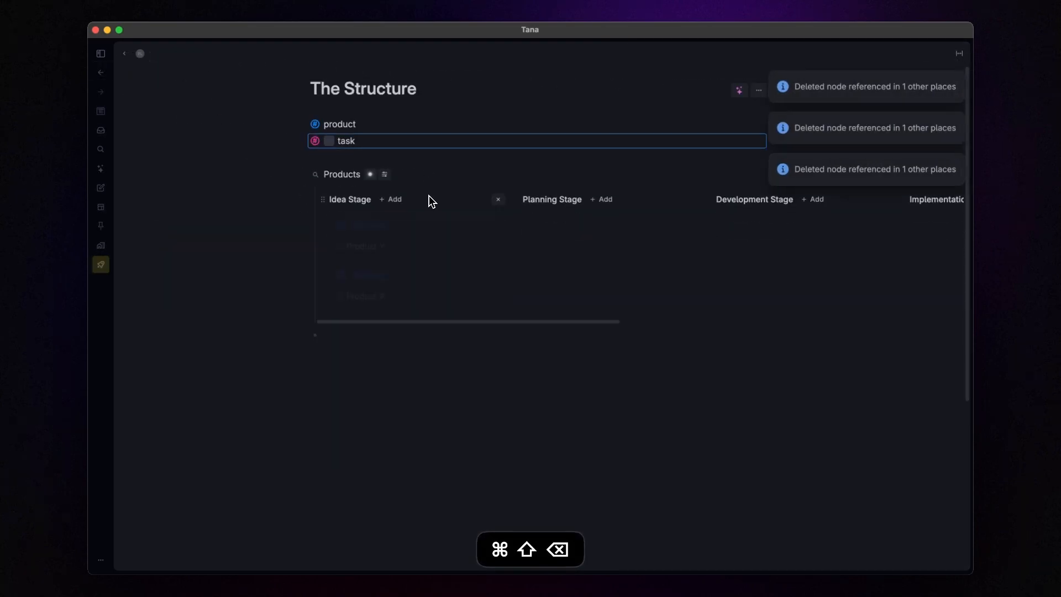
Create a new node Product X below the task supertag and apply the #product supertag to it
{"action": "type", "text": "Produc"}
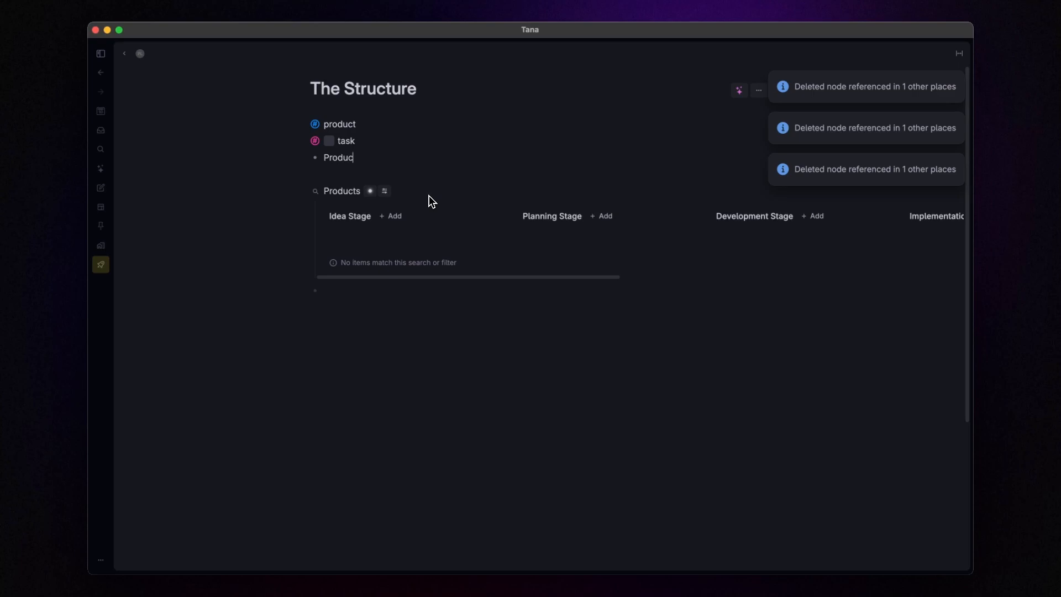
{"action": "type", "text": "t X #pro"}
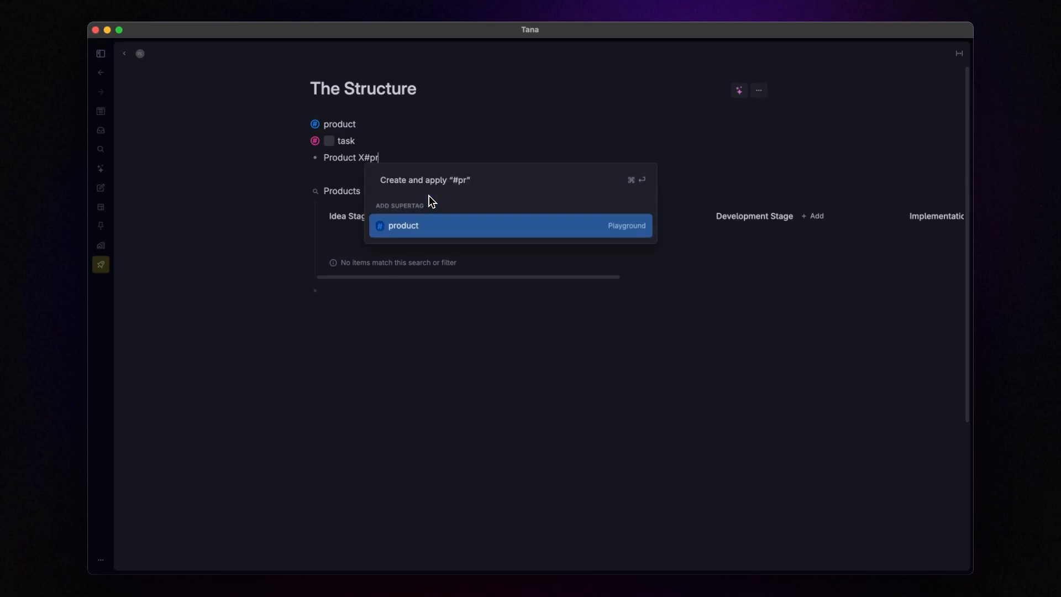
{"action": "key", "text": "Return"}
{"action": "key", "text": "shift+Left"}
{"action": "key", "text": "shift+Left"}
{"action": "key", "text": "shift+Left"}
{"action": "key", "text": "shift+Left"}
{"action": "key", "text": "shift+Left"}
{"action": "key", "text": "shift+Left"}
{"action": "key", "text": "Escape"}
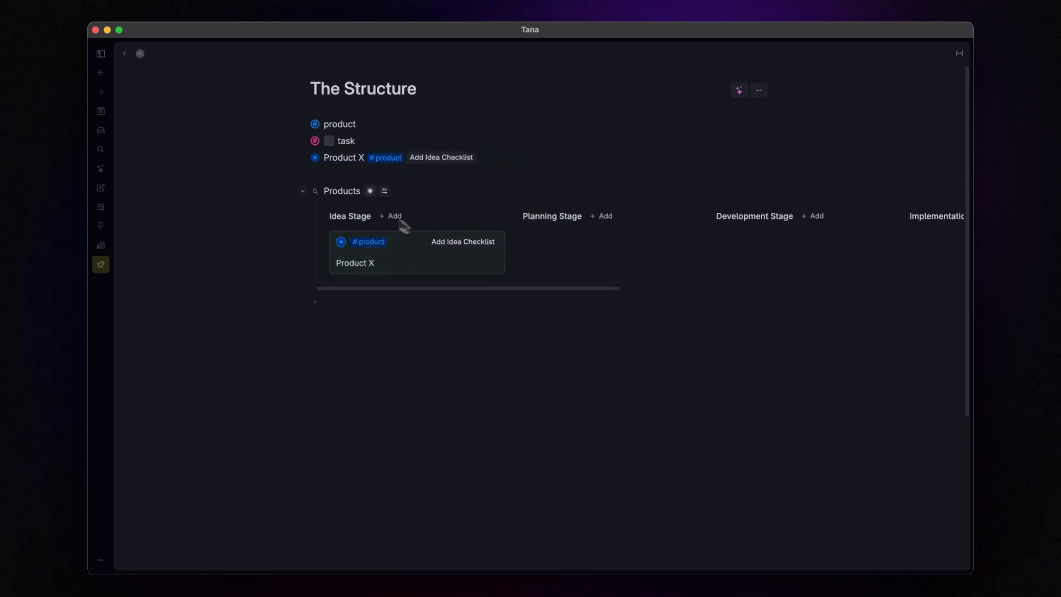
Open the Products board on its own and expand the Product X card to show its fields
{"action": "left_click", "coordinate": [316, 192]}
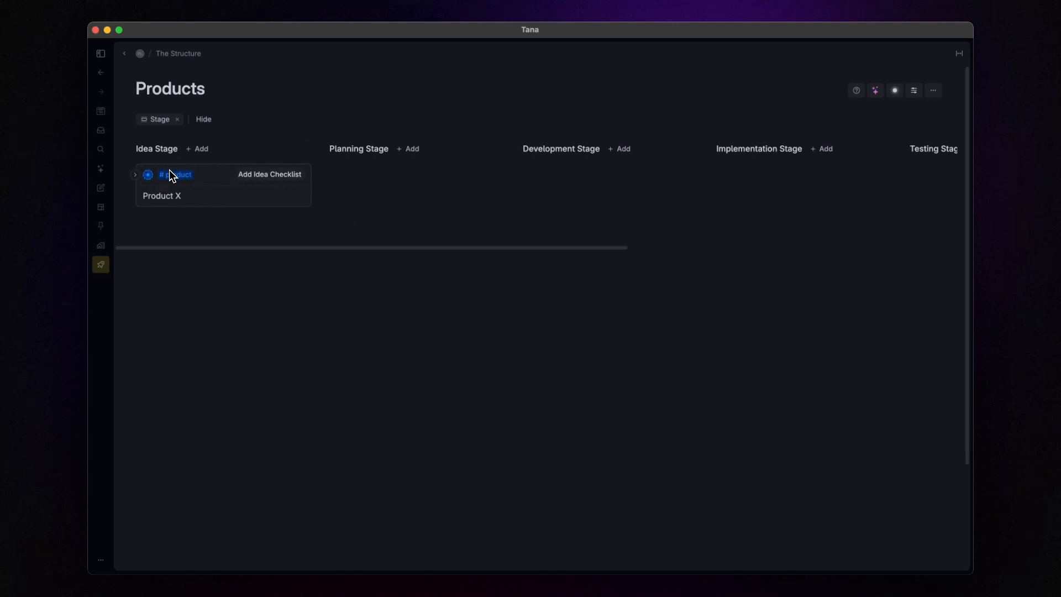
{"action": "left_click", "coordinate": [135, 174]}
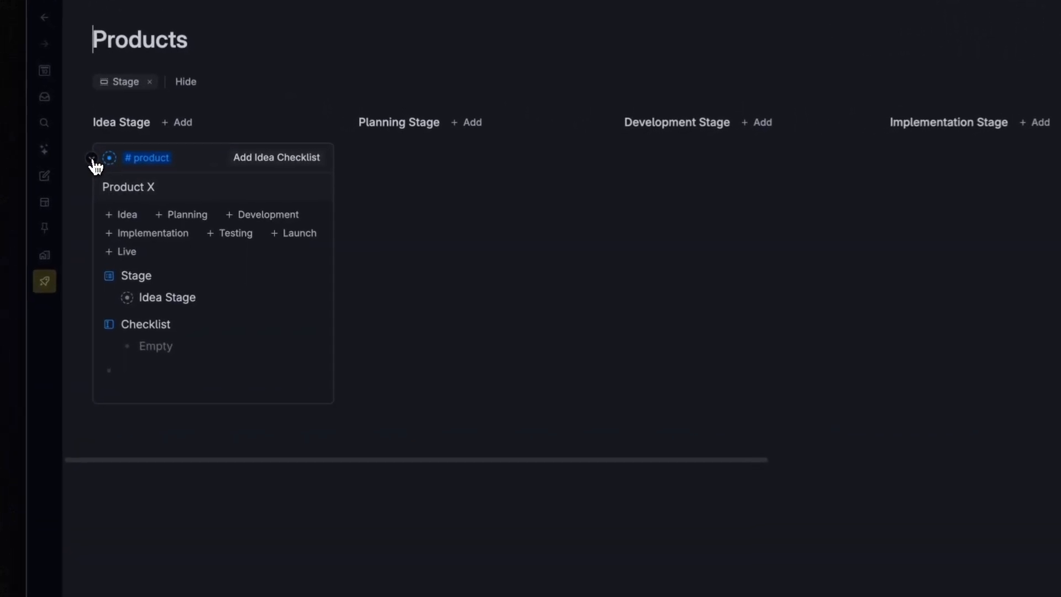
Add the Idea checklist to Product X and check off its Brainstorming and Researching tasks
{"action": "left_click", "coordinate": [285, 168]}
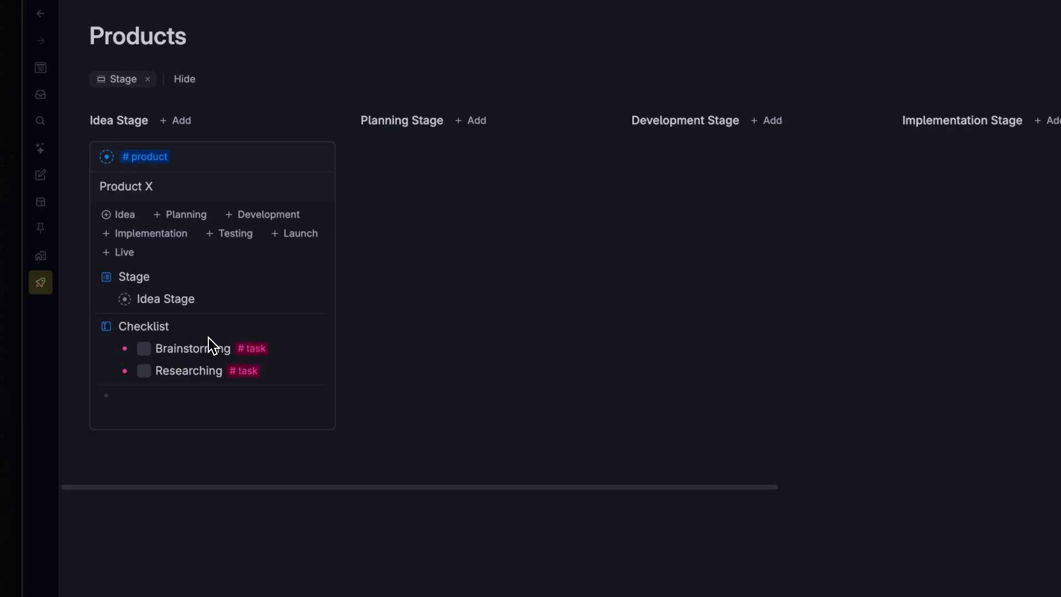
{"action": "left_click", "coordinate": [144, 349]}
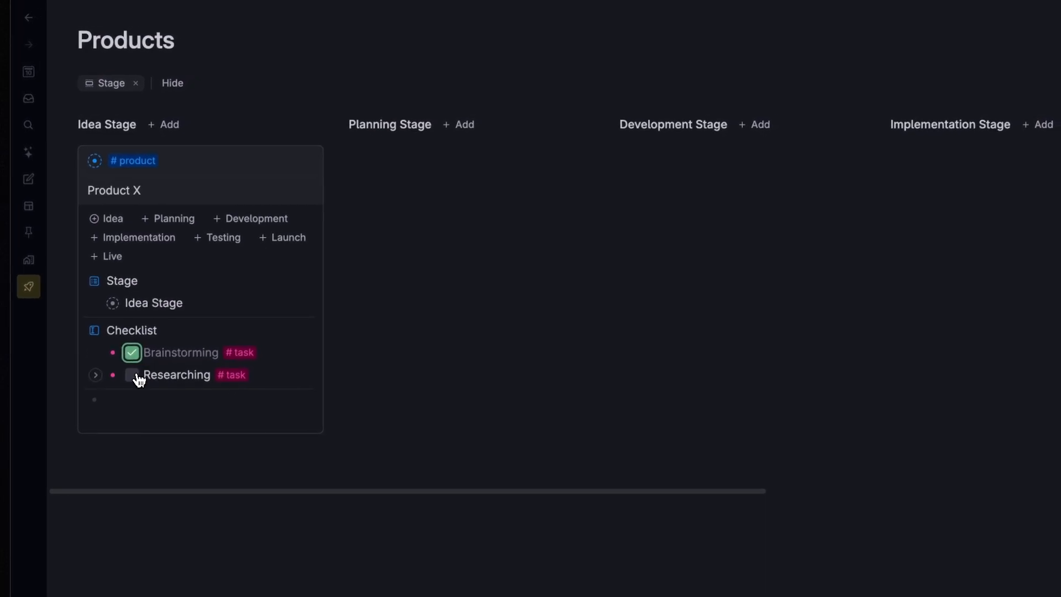
{"action": "left_click", "coordinate": [144, 370]}
Move Product X to Planning Stage and add its Planning checklist, checking off Outline Drafted and Content Mapped
{"action": "left_click_drag", "start_coordinate": [180, 159], "coordinate": [427, 145]}
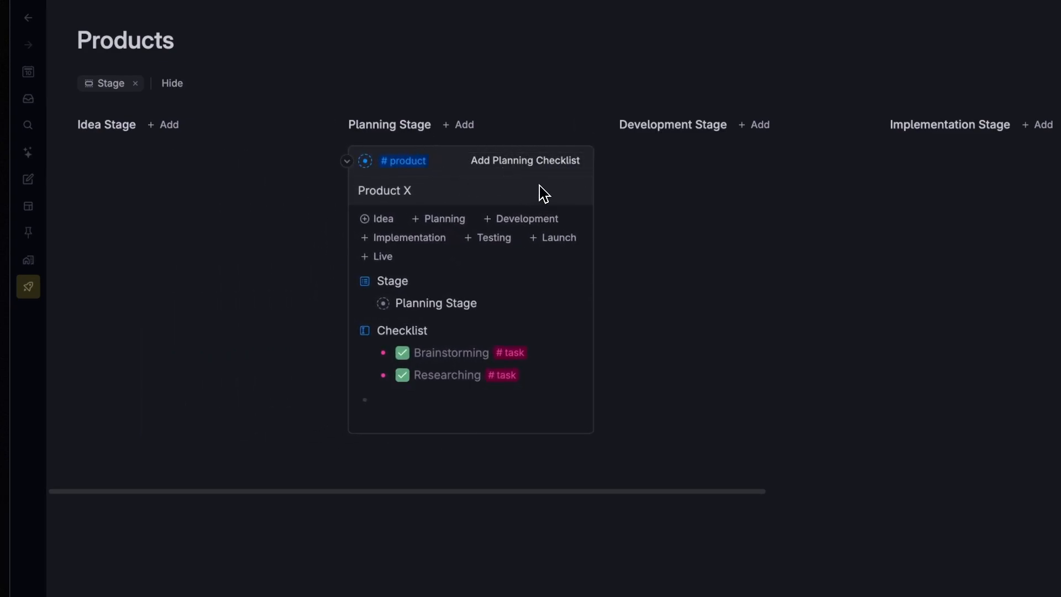
{"action": "left_click", "coordinate": [539, 166]}
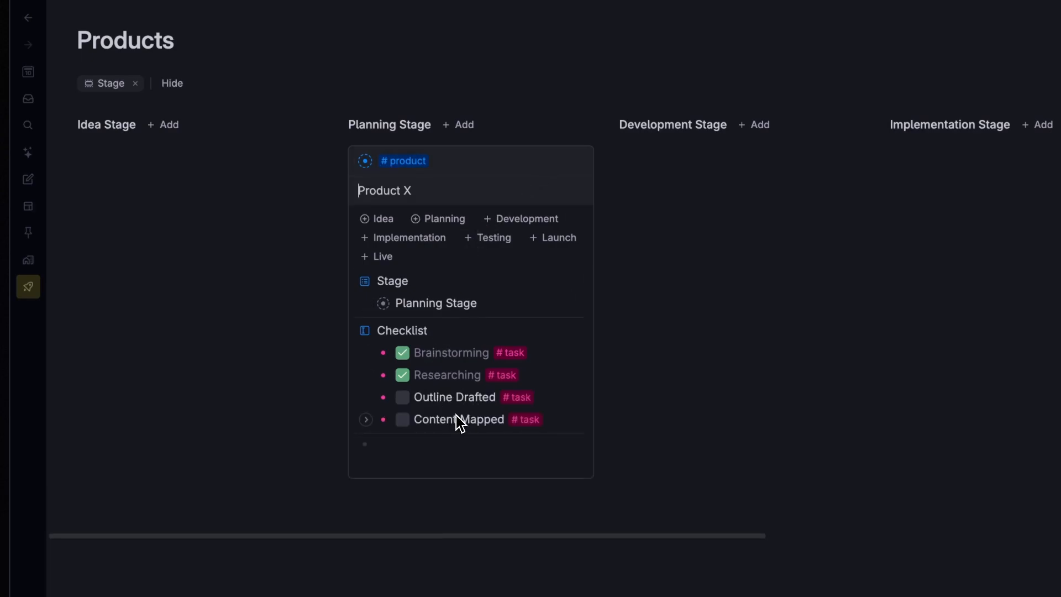
{"action": "left_click", "coordinate": [402, 398]}
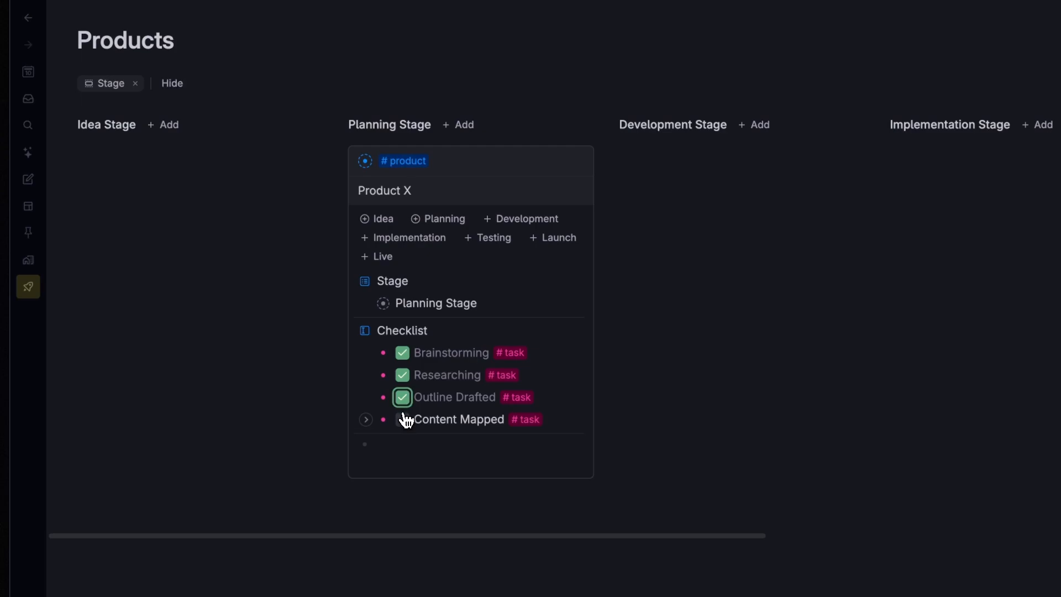
{"action": "left_click", "coordinate": [403, 419]}
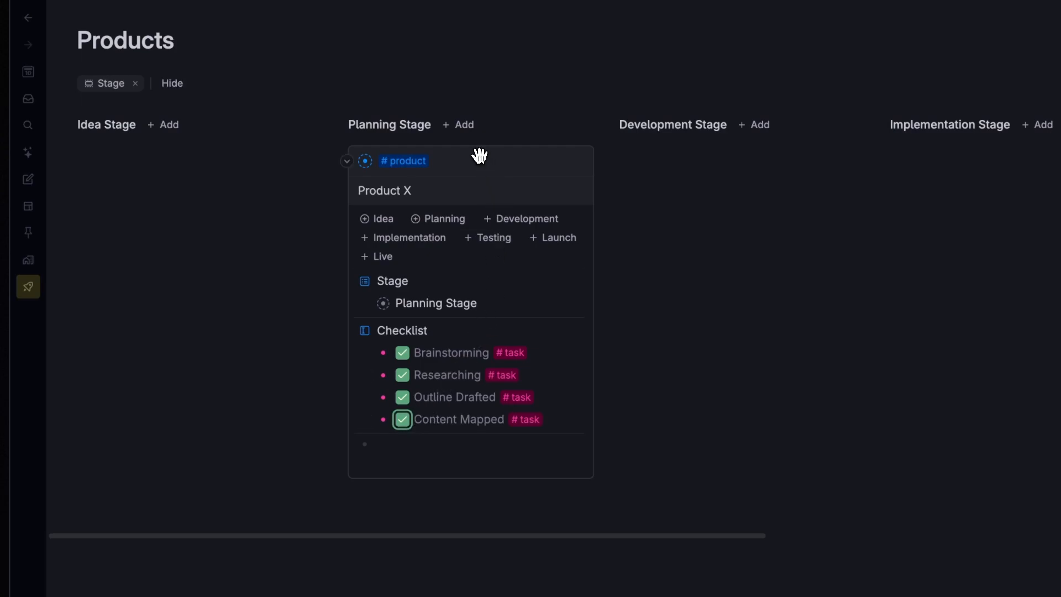
Move Product X to Development Stage and add its Development checklist, checking off Script Writing, Slide/Asset Creation, Recording and Editing
{"action": "left_click_drag", "start_coordinate": [481, 155], "coordinate": [730, 155]}
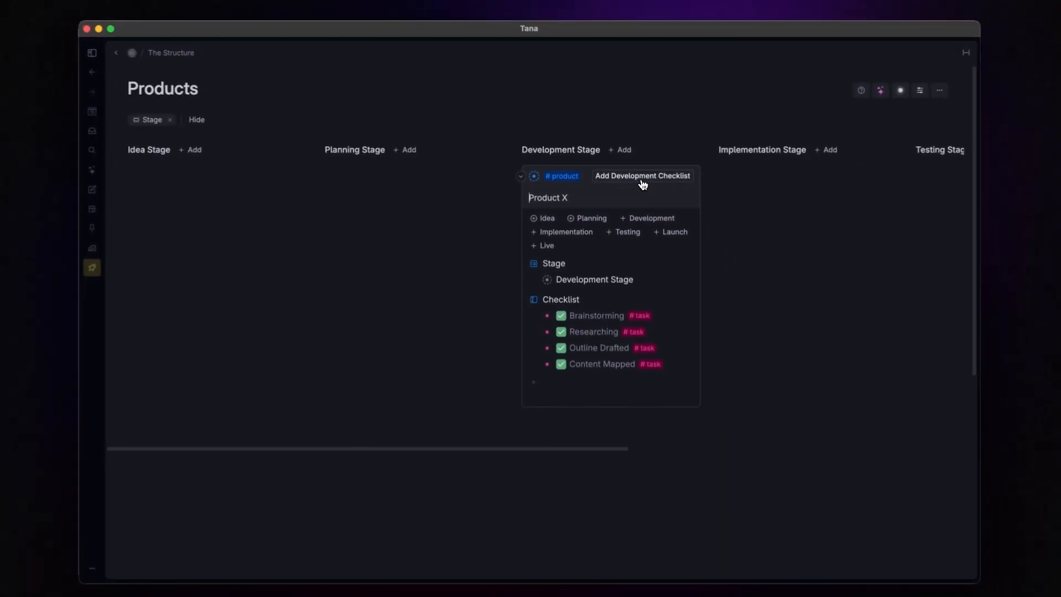
{"action": "left_click", "coordinate": [642, 181]}
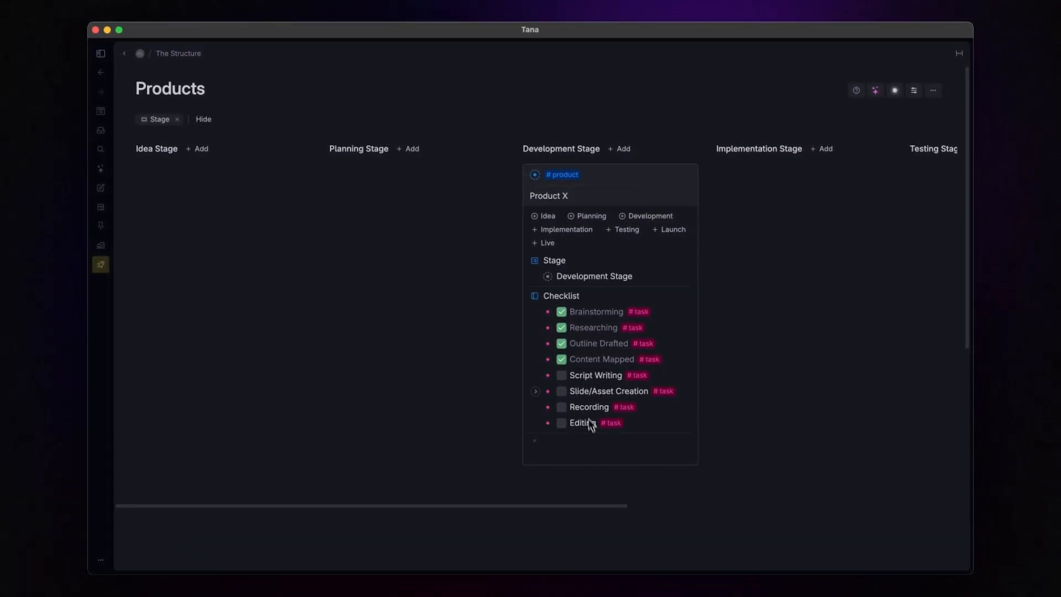
{"action": "left_click", "coordinate": [561, 376]}
{"action": "left_click", "coordinate": [561, 390]}
{"action": "left_click", "coordinate": [560, 407]}
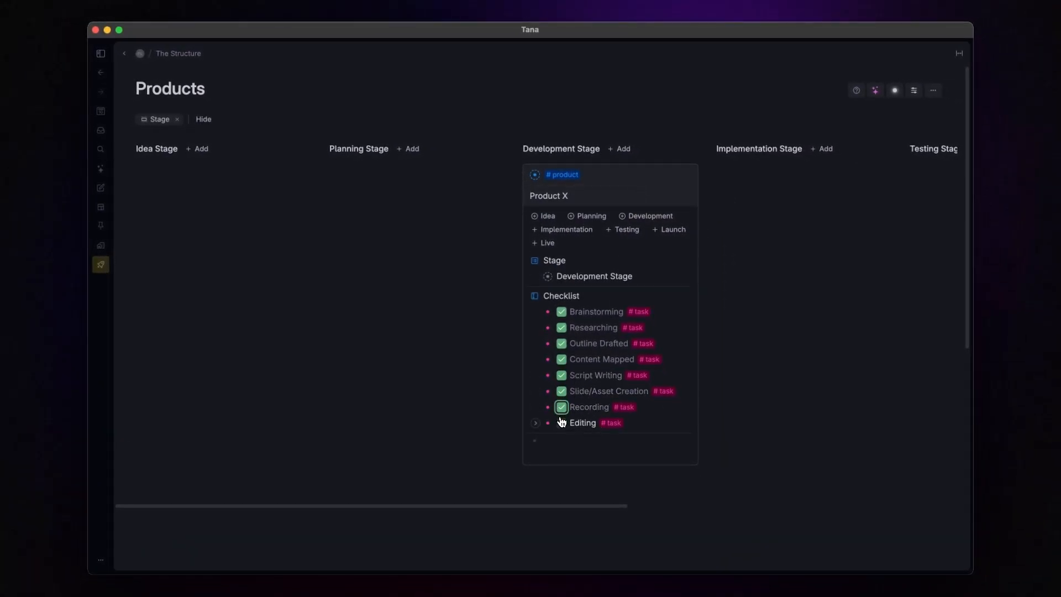
{"action": "left_click", "coordinate": [561, 423]}
Move the Product X card to Implementation Stage and add the Implementation checklist to it
{"action": "left_click_drag", "start_coordinate": [604, 172], "coordinate": [754, 177]}
{"action": "scroll", "coordinate": [708, 193], "scroll_direction": "right", "scroll_amount": 3}
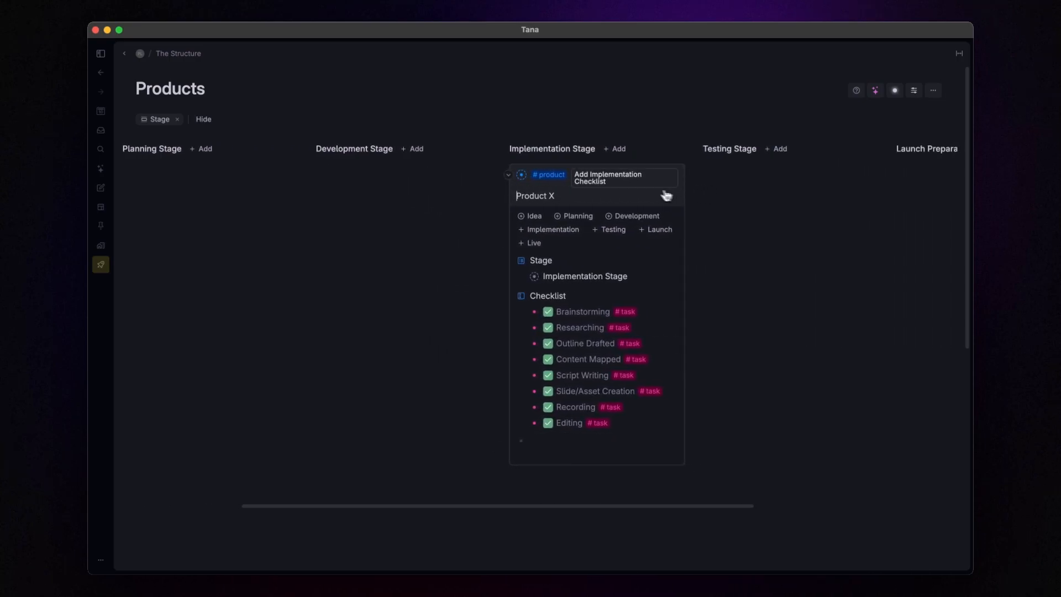
{"action": "left_click", "coordinate": [592, 178]}
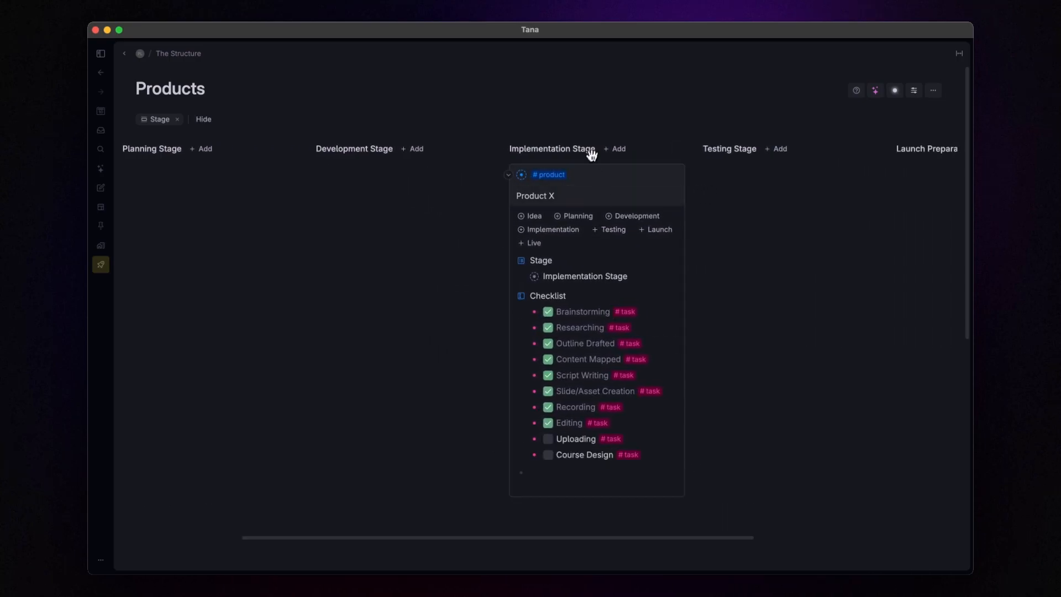
Move the Product X card to Testing Stage and add the Testing checklist to it
{"action": "left_click_drag", "start_coordinate": [590, 172], "coordinate": [751, 173]}
{"action": "scroll", "coordinate": [750, 173], "scroll_direction": "right", "scroll_amount": 3}
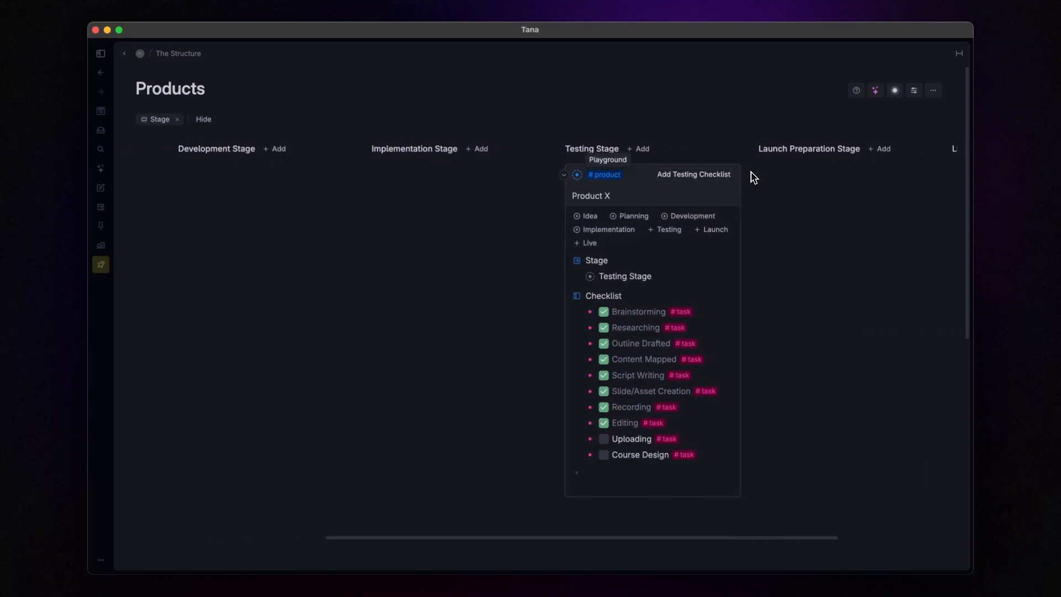
{"action": "left_click", "coordinate": [710, 176]}
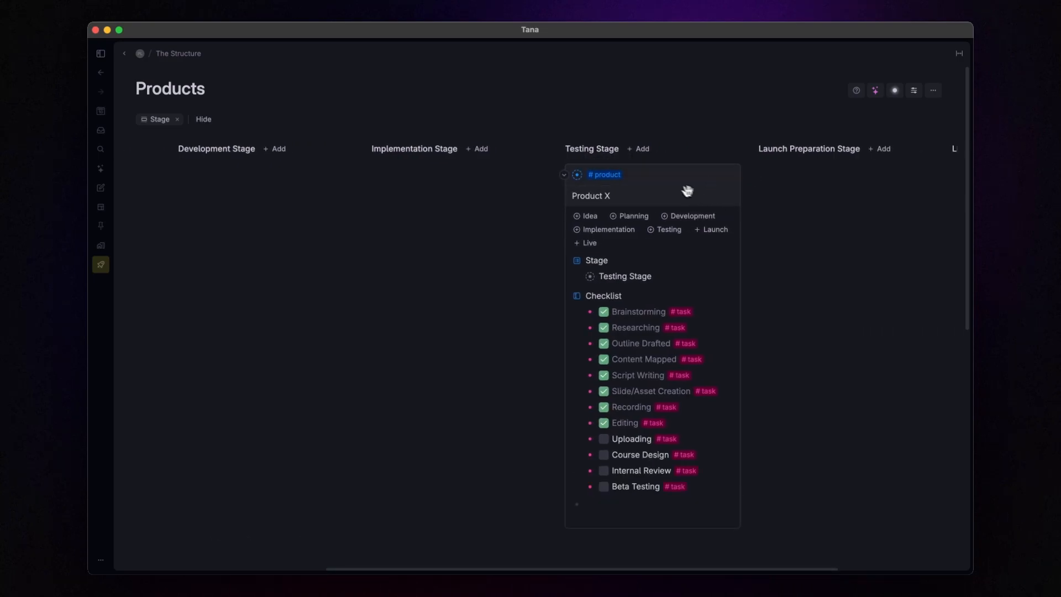
Move the Product X card to Launch Preparation Stage and add the Launch checklist to it
{"action": "left_click_drag", "start_coordinate": [687, 191], "coordinate": [798, 174]}
{"action": "scroll", "coordinate": [798, 174], "scroll_direction": "right", "scroll_amount": 3}
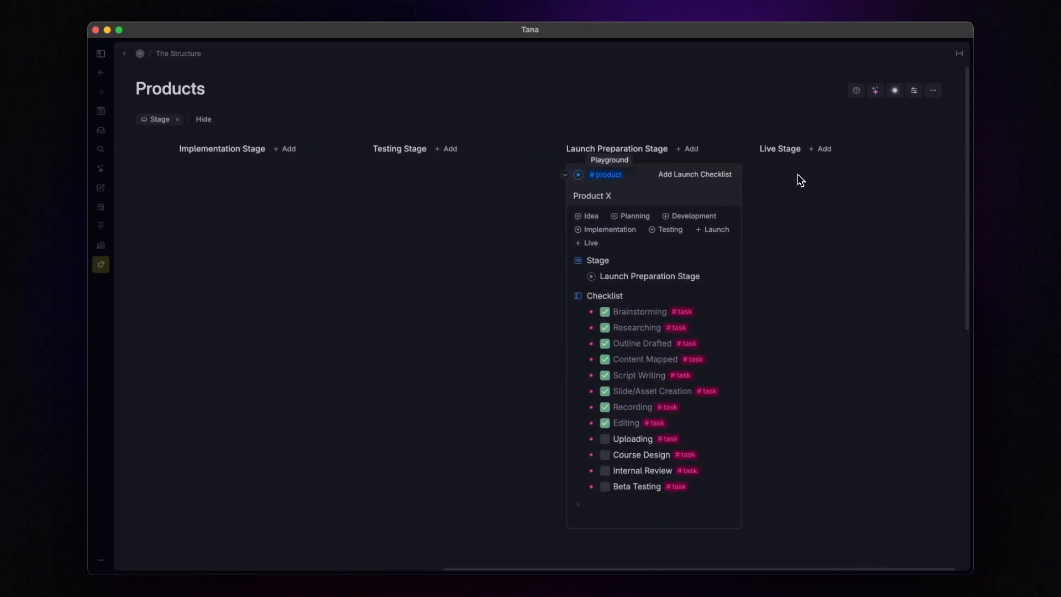
{"action": "left_click", "coordinate": [705, 182]}
Move the Product X card to Live Stage, add the Live checklist and review the full task list
{"action": "left_click_drag", "start_coordinate": [670, 173], "coordinate": [826, 165]}
{"action": "left_click", "coordinate": [901, 182]}
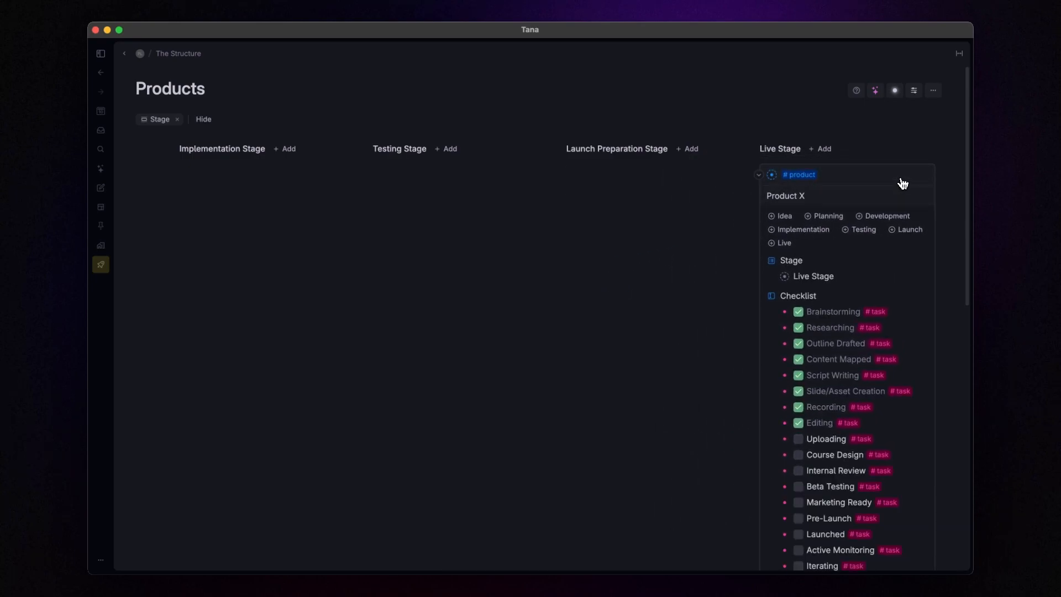
{"action": "scroll", "coordinate": [847, 300], "scroll_direction": "down", "scroll_amount": 3}
{"action": "scroll", "coordinate": [846, 307], "scroll_direction": "up", "scroll_amount": 2}
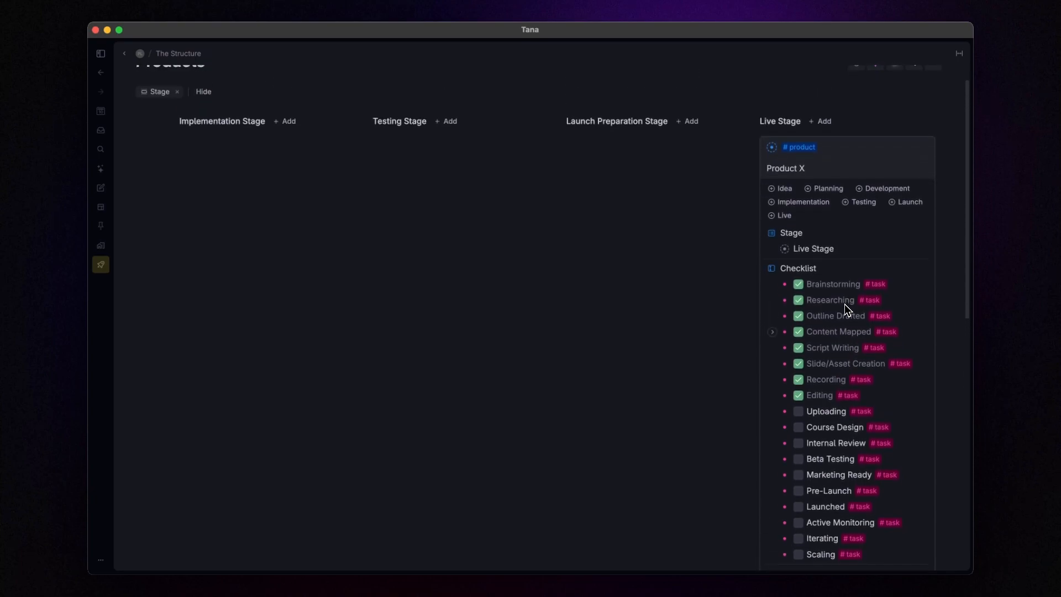
{"action": "scroll", "coordinate": [847, 309], "scroll_direction": "up", "scroll_amount": 1}
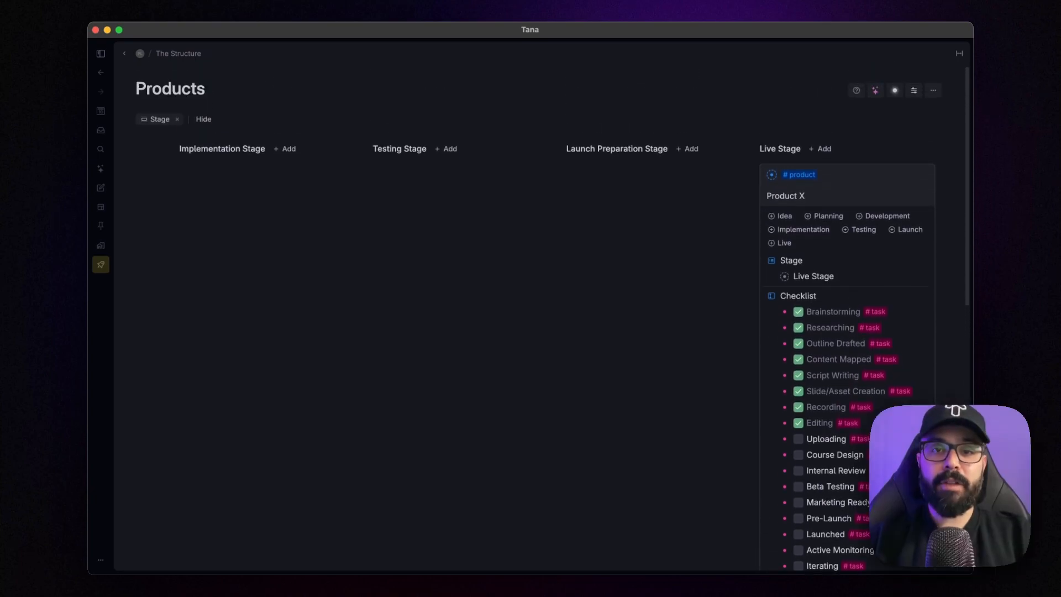